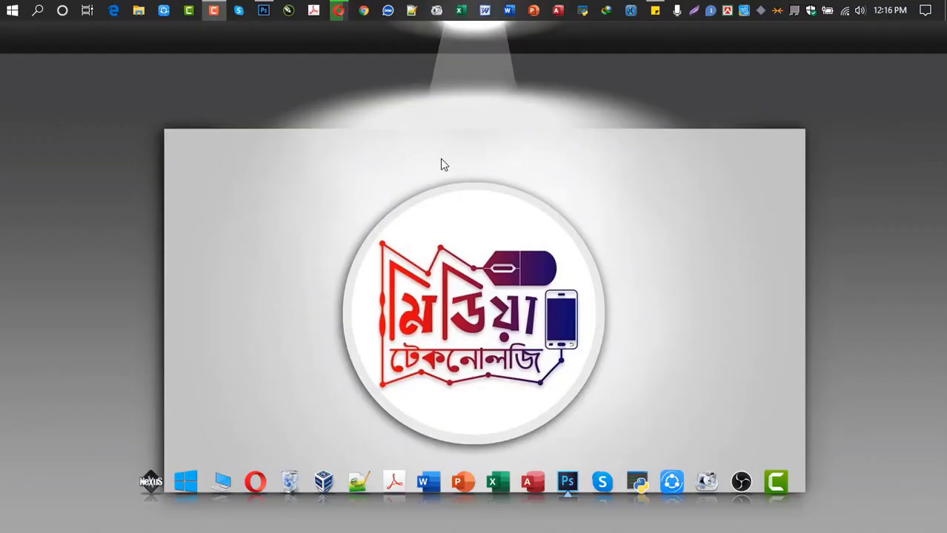
Bring up Red Business Card front.psd, the solid red card with guides at its edges.
{"action": "right_click", "coordinate": [440, 155]}
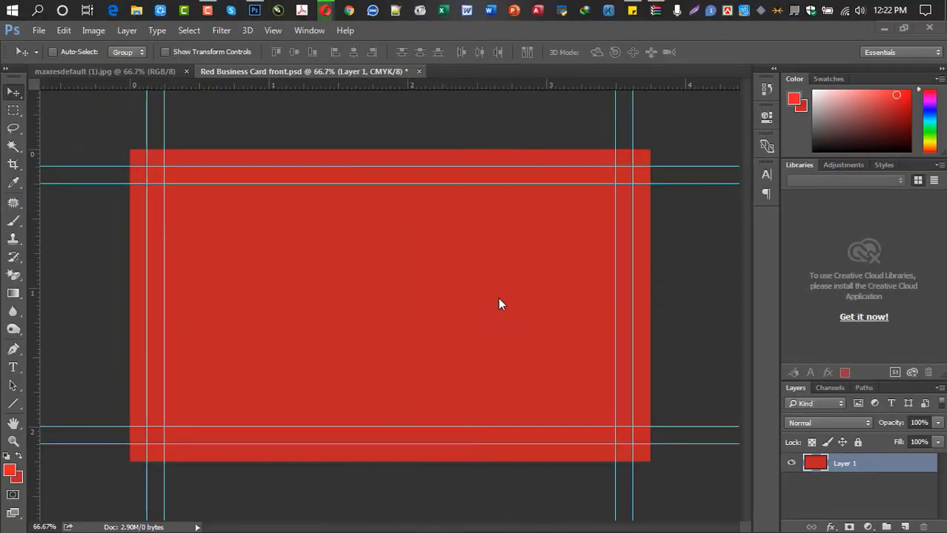
{"action": "left_click", "coordinate": [41, 31]}
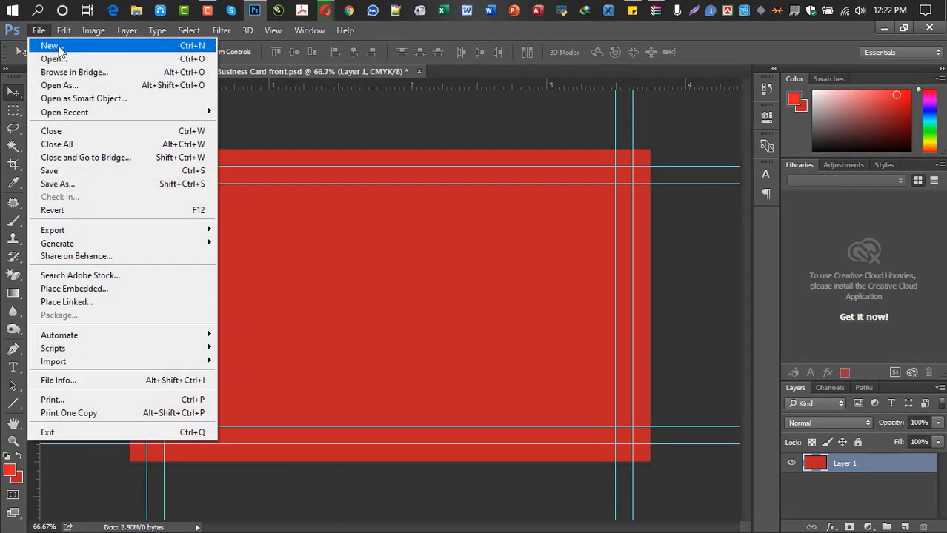
{"action": "left_click", "coordinate": [45, 43]}
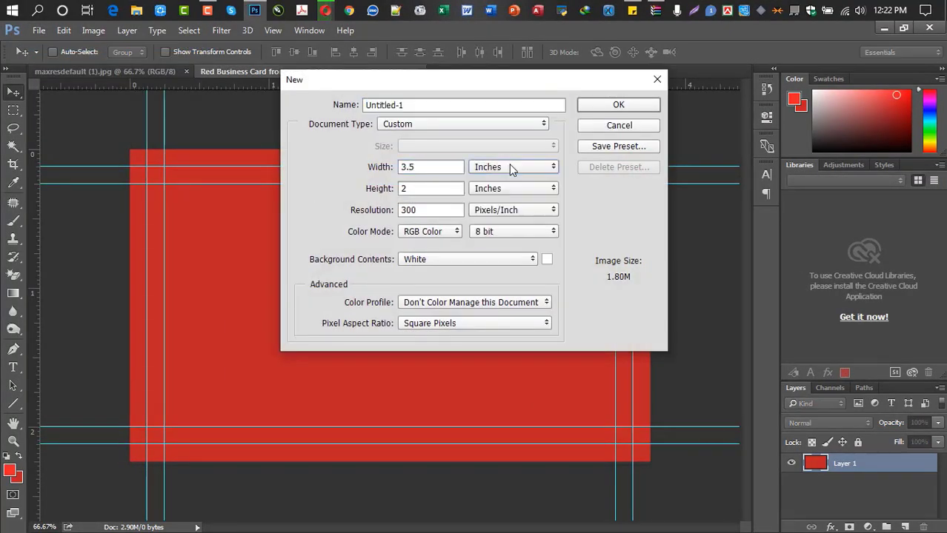
{"action": "left_click", "coordinate": [439, 235]}
{"action": "left_click", "coordinate": [439, 234]}
{"action": "left_click_drag", "start_coordinate": [415, 105], "coordinate": [349, 105]}
{"action": "type", "text": "Red Business Card Front"}
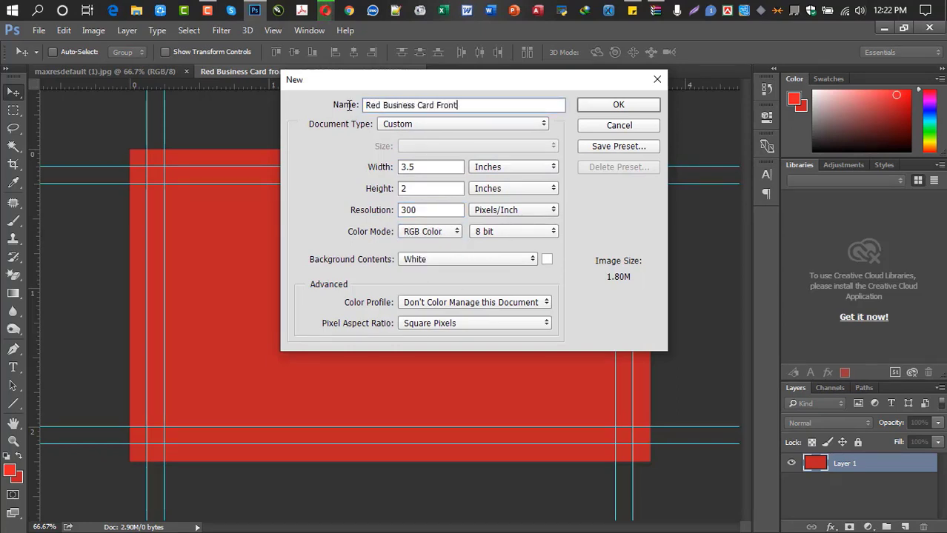
{"action": "left_click", "coordinate": [618, 106]}
{"action": "left_click", "coordinate": [587, 72]}
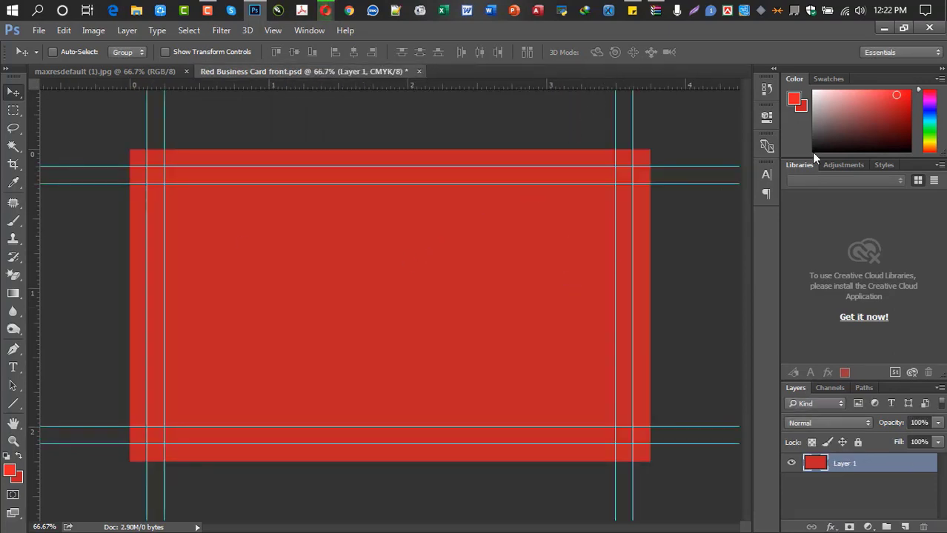
Fill the card layer with black and add a white 'Bleed area' text label.
{"action": "key", "text": "alt+BackSpace"}
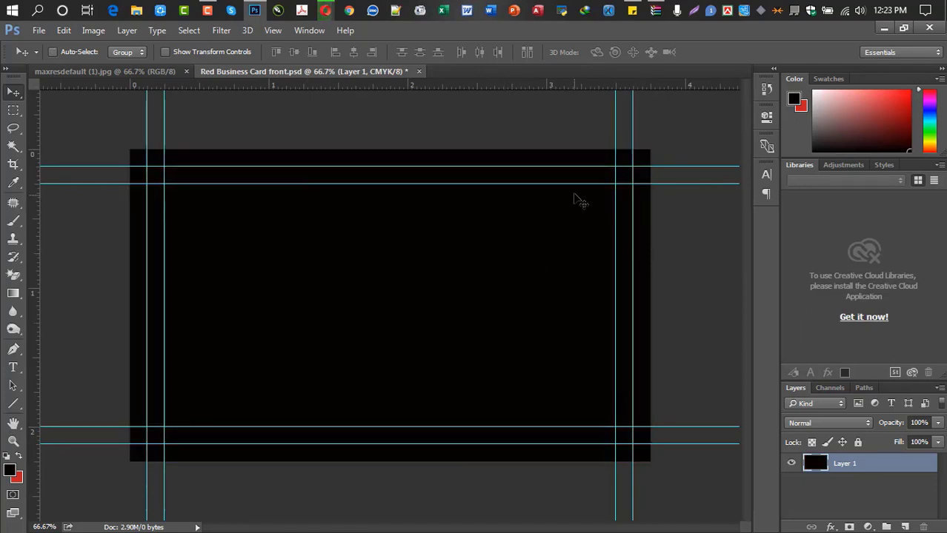
{"action": "left_click", "coordinate": [13, 368]}
{"action": "left_click", "coordinate": [305, 160]}
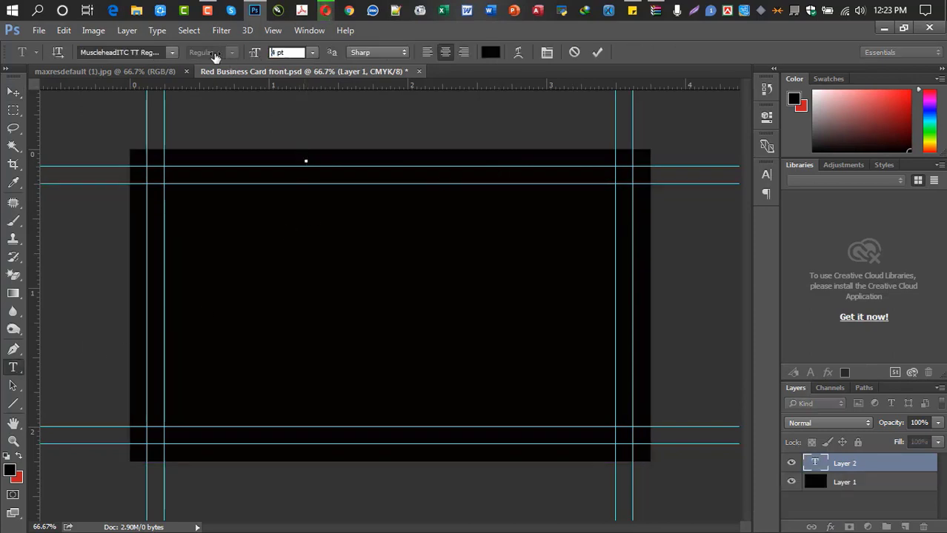
{"action": "type", "text": "10"}
{"action": "left_click", "coordinate": [490, 52]}
{"action": "left_click", "coordinate": [440, 166]}
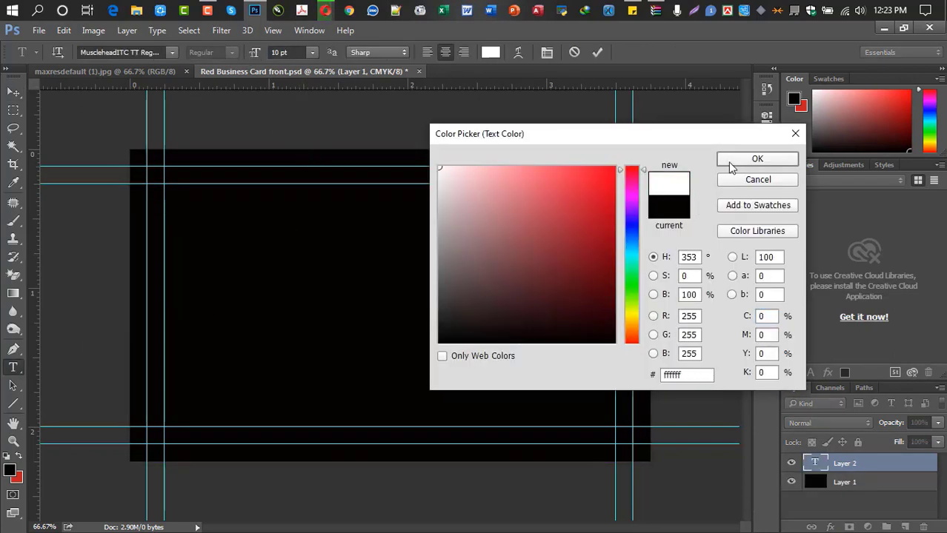
{"action": "left_click", "coordinate": [725, 157]}
{"action": "type", "text": "d are"}
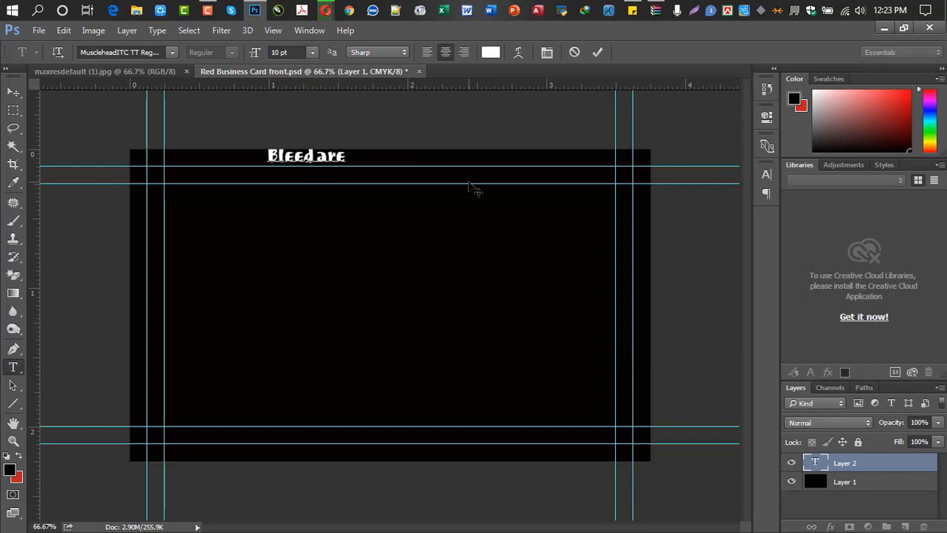
{"action": "type", "text": "a"}
{"action": "left_click", "coordinate": [12, 92]}
Add copies of the label below it reading 'Cut area' and 'Safety line'.
{"action": "mouse_move", "coordinate": [321, 157]}
{"action": "left_mouse_down"}
{"action": "mouse_move", "coordinate": [332, 174]}
{"action": "mouse_move", "coordinate": [479, 191]}
{"action": "left_mouse_up"}
{"action": "key", "text": "t"}
{"action": "triple_click", "coordinate": [432, 176]}
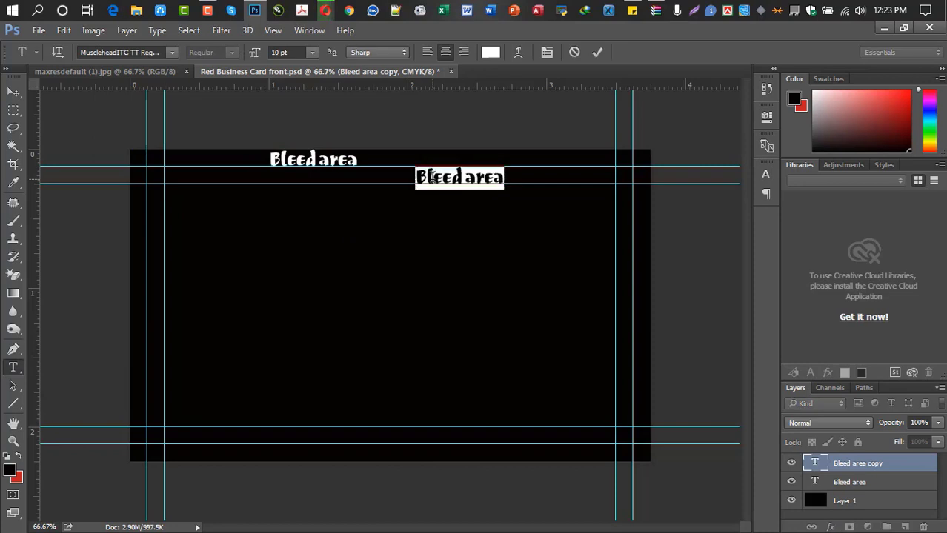
{"action": "type", "text": "Cut are"}
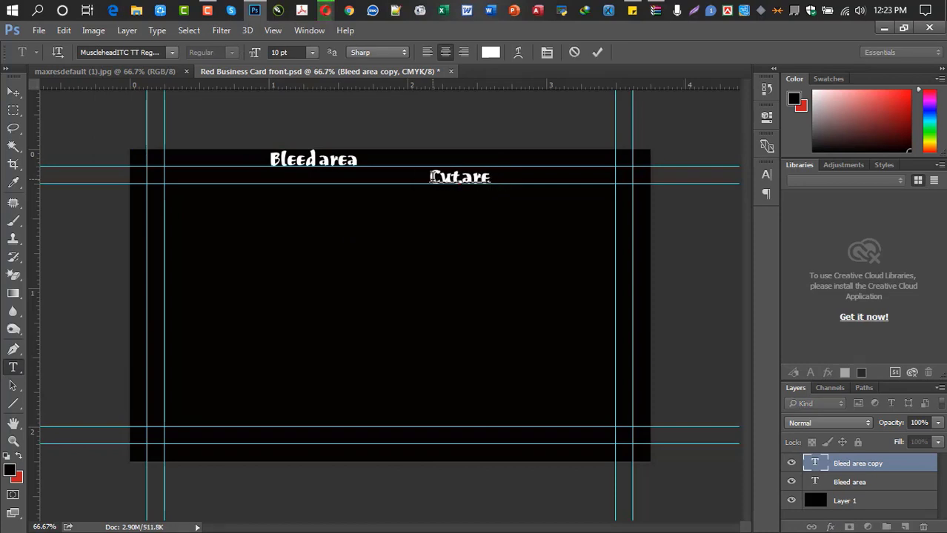
{"action": "type", "text": "a"}
{"action": "left_click", "coordinate": [12, 91]}
{"action": "left_click_drag", "start_coordinate": [479, 183], "coordinate": [600, 198]}
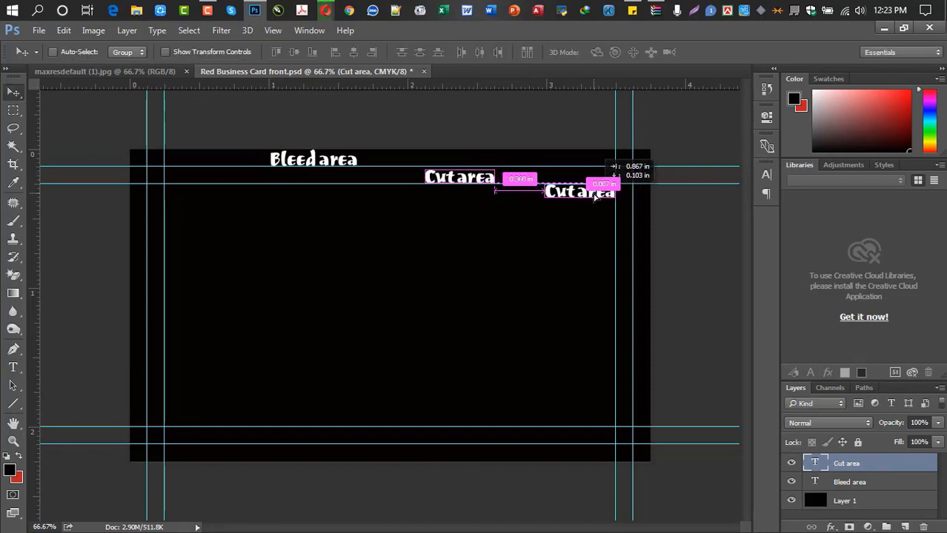
{"action": "left_click", "coordinate": [13, 367]}
{"action": "triple_click", "coordinate": [569, 194]}
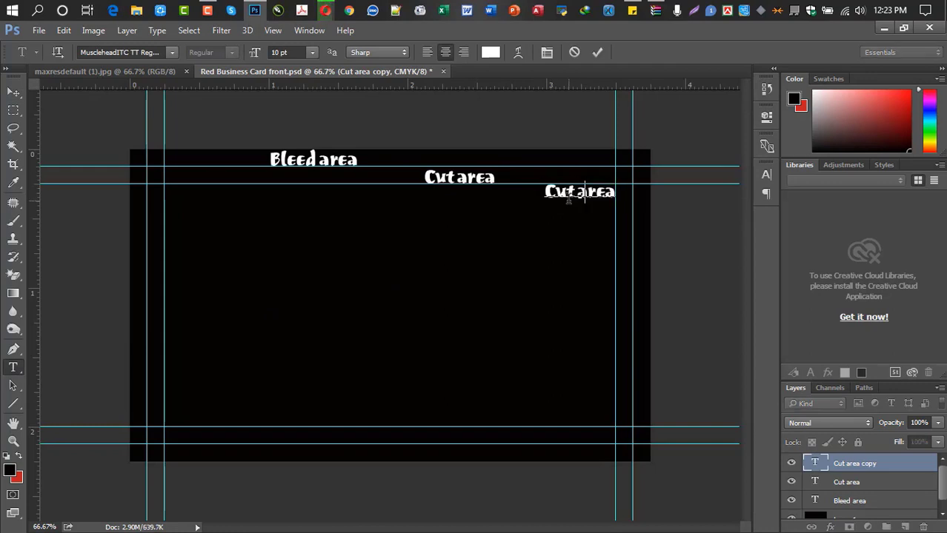
{"action": "type", "text": "Safety line"}
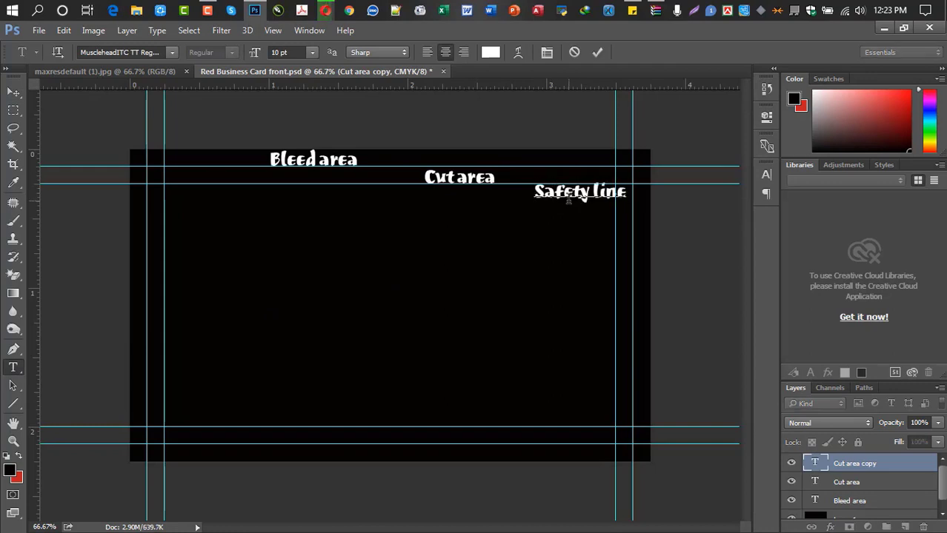
{"action": "key", "text": "ctrl+Return"}
Select the three label layers together and delete them.
{"action": "key", "text": "v"}
{"action": "left_click", "coordinate": [849, 501], "text": "shift"}
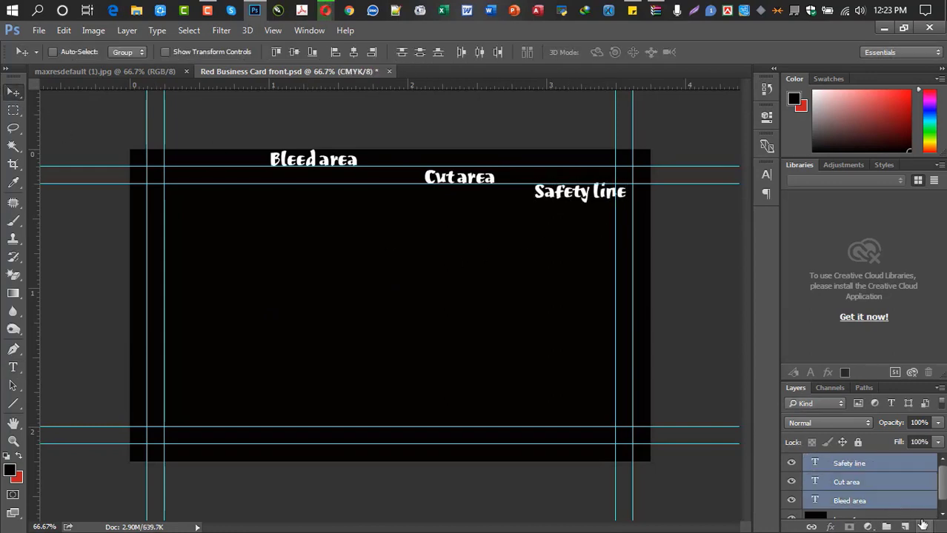
{"action": "key", "text": "Delete"}
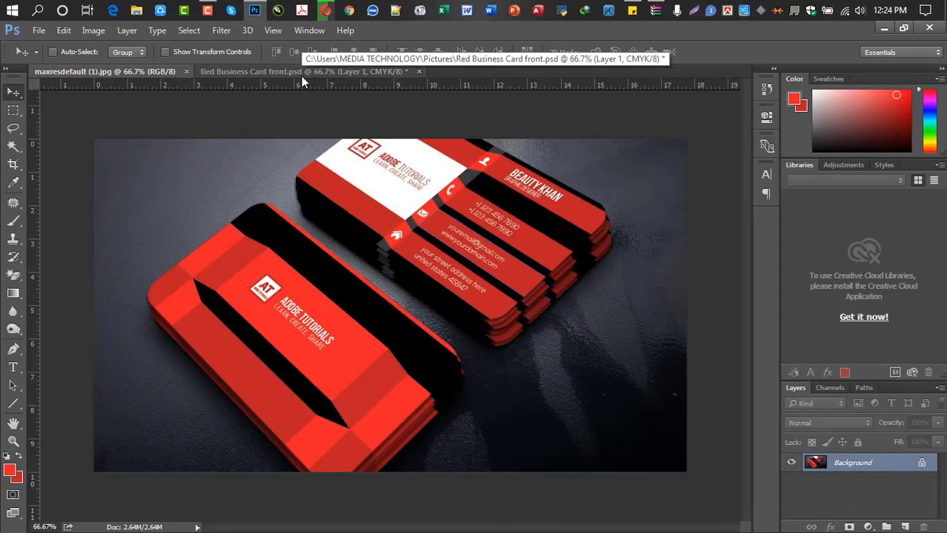
On new Layer 2, fill a marquee strip along the card's top edge with red.
{"action": "left_click", "coordinate": [301, 71]}
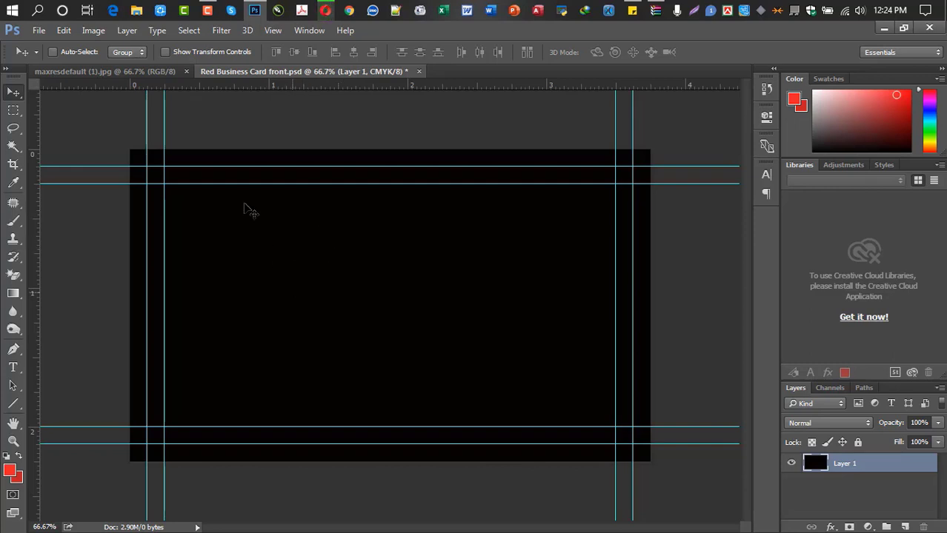
{"action": "left_click", "coordinate": [13, 110]}
{"action": "left_click", "coordinate": [905, 526]}
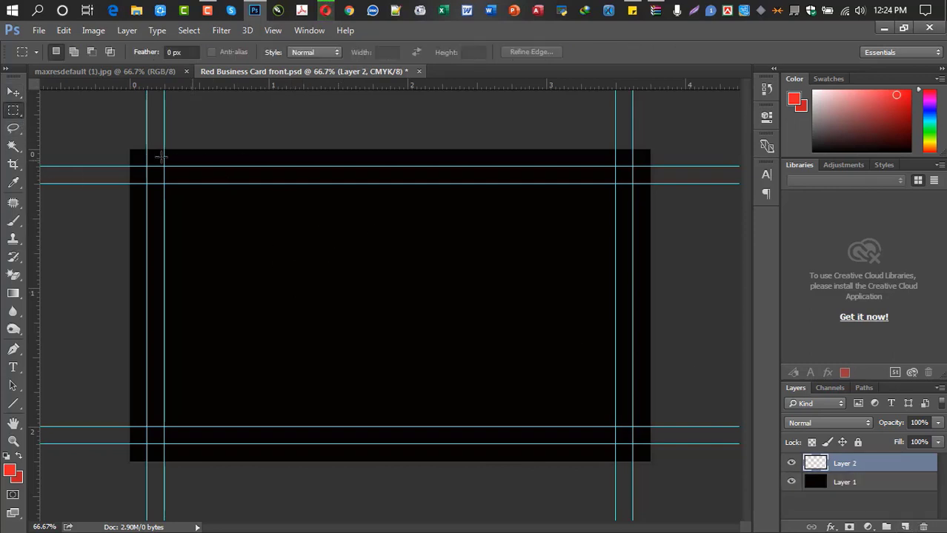
{"action": "mouse_move", "coordinate": [129, 150]}
{"action": "left_mouse_down"}
{"action": "mouse_move", "coordinate": [649, 198]}
{"action": "mouse_move", "coordinate": [650, 183]}
{"action": "left_mouse_up"}
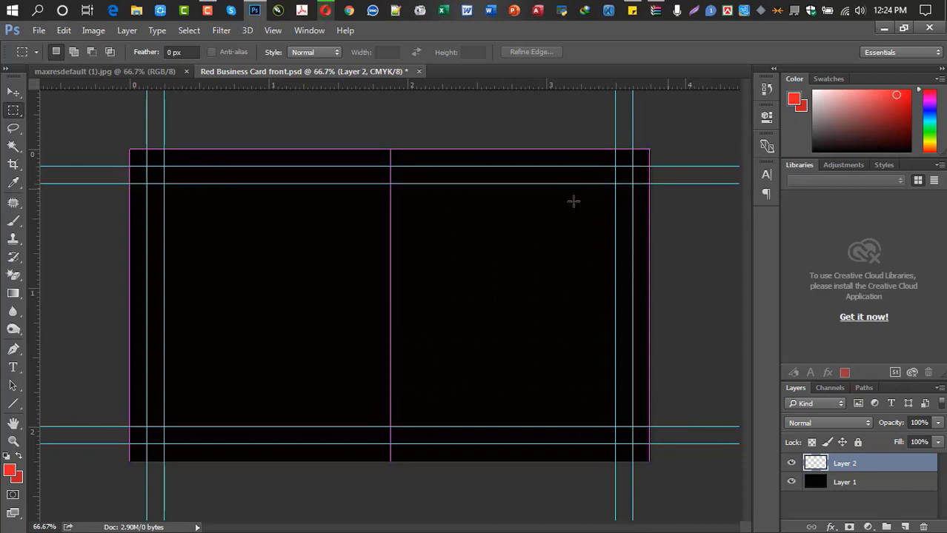
{"action": "key", "text": "alt+BackSpace"}
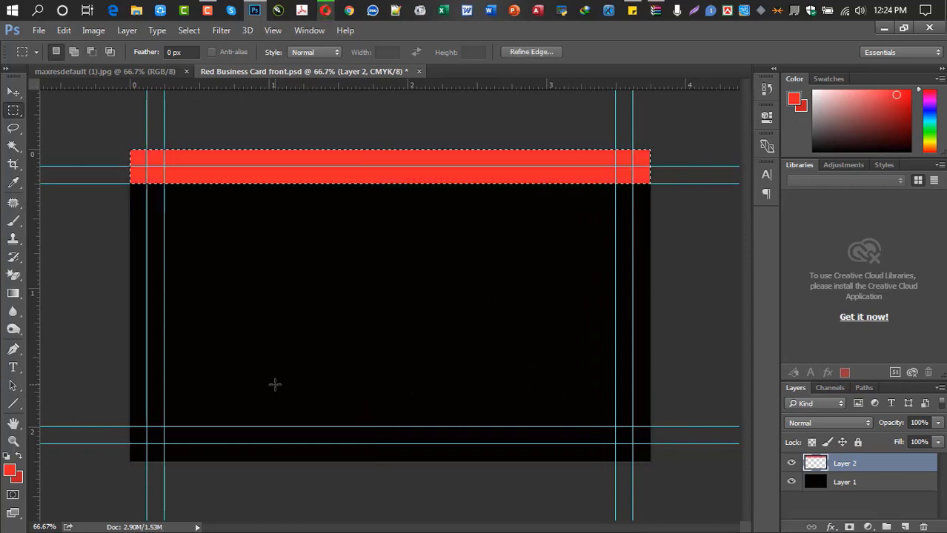
{"action": "key", "text": "ctrl+d"}
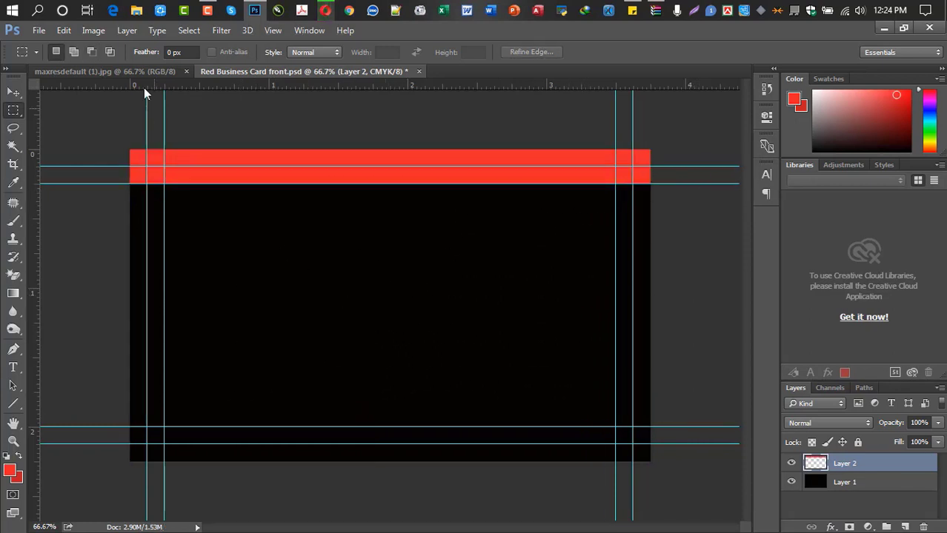
{"action": "left_click", "coordinate": [141, 71]}
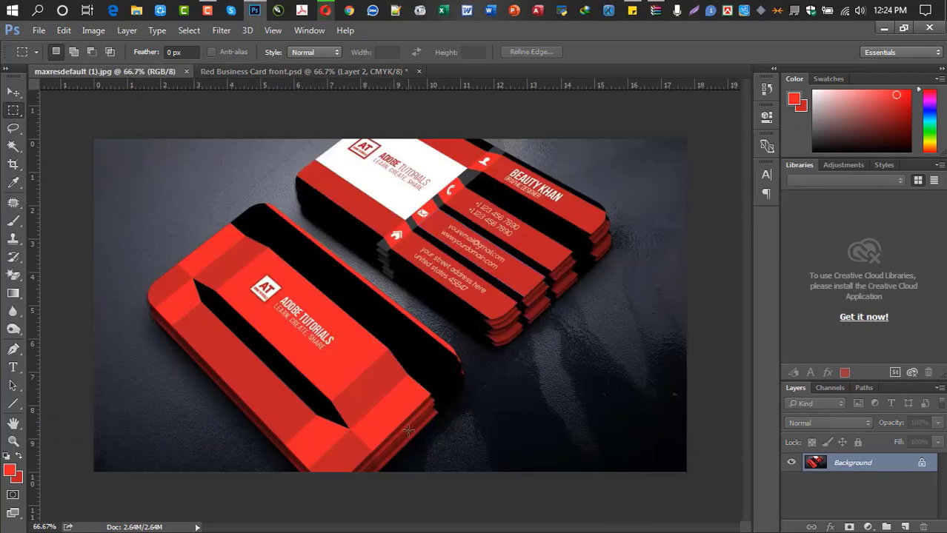
{"action": "left_click", "coordinate": [323, 72]}
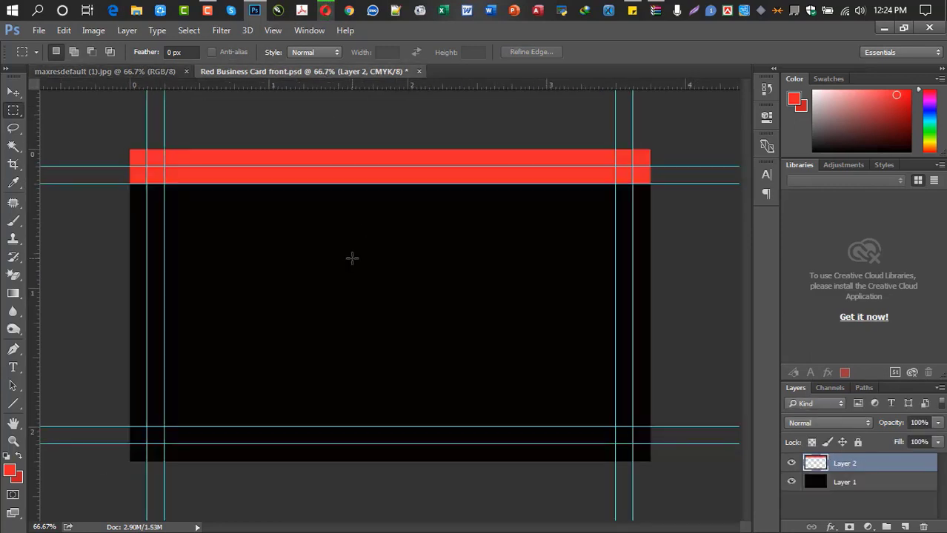
{"action": "left_click", "coordinate": [904, 527]}
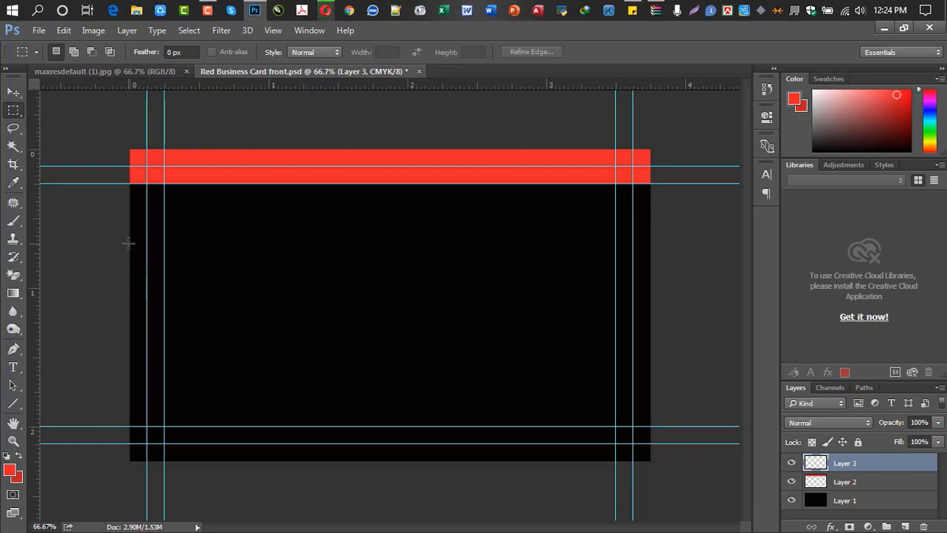
Fill a tall red band along the card's left edge.
{"action": "left_click_drag", "start_coordinate": [131, 251], "coordinate": [164, 365]}
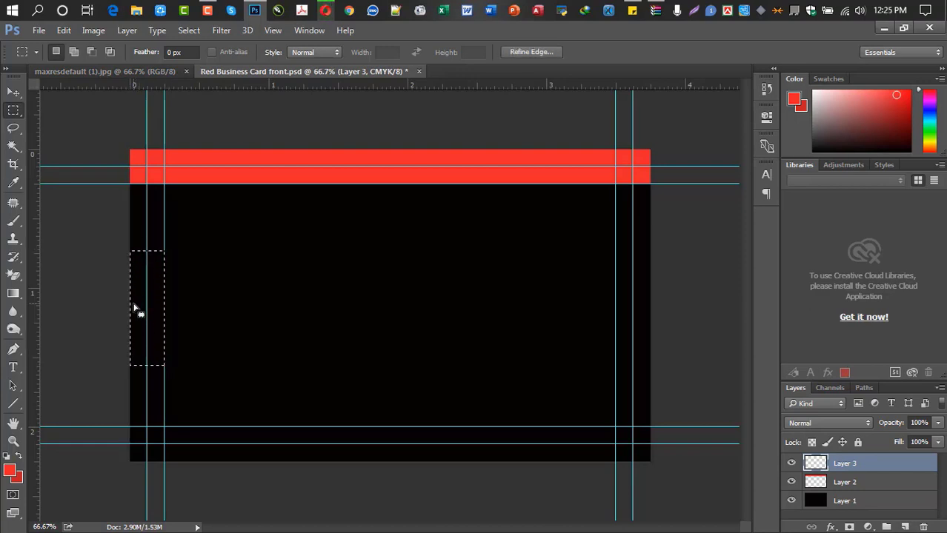
{"action": "key", "text": "alt+BackSpace"}
{"action": "key", "text": "v"}
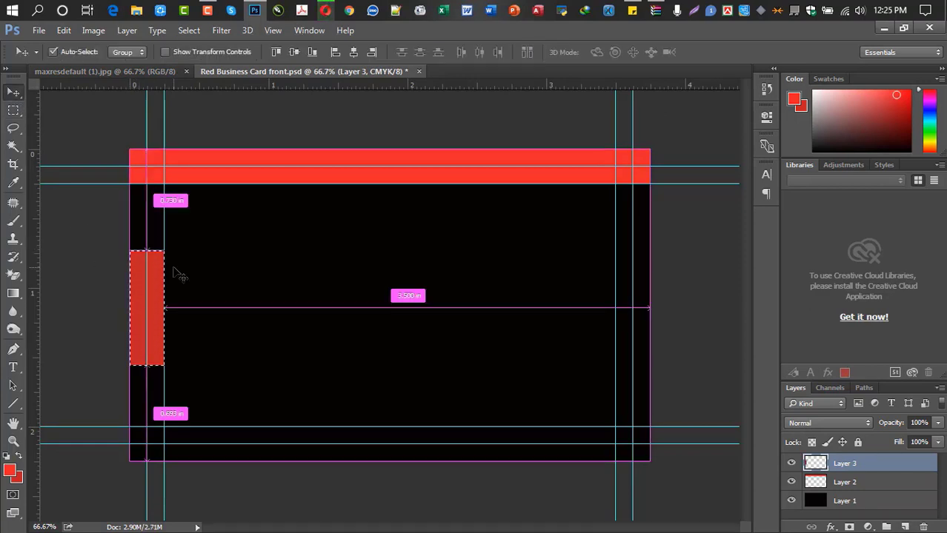
{"action": "key", "text": "ctrl+d"}
{"action": "left_click", "coordinate": [103, 71]}
{"action": "left_click", "coordinate": [280, 71]}
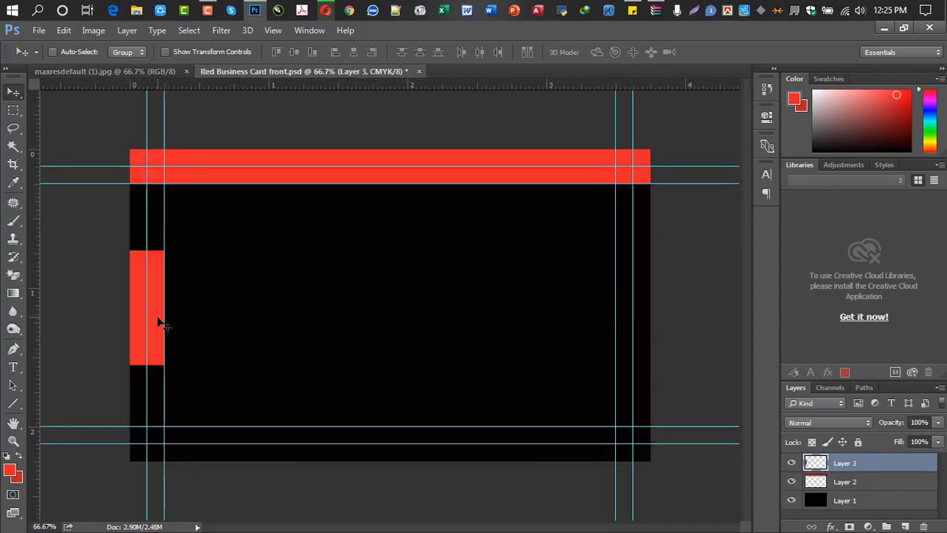
Copy the red bar to the right edge, and a widened copy to the card centre.
{"action": "left_click_drag", "start_coordinate": [159, 323], "coordinate": [644, 323]}
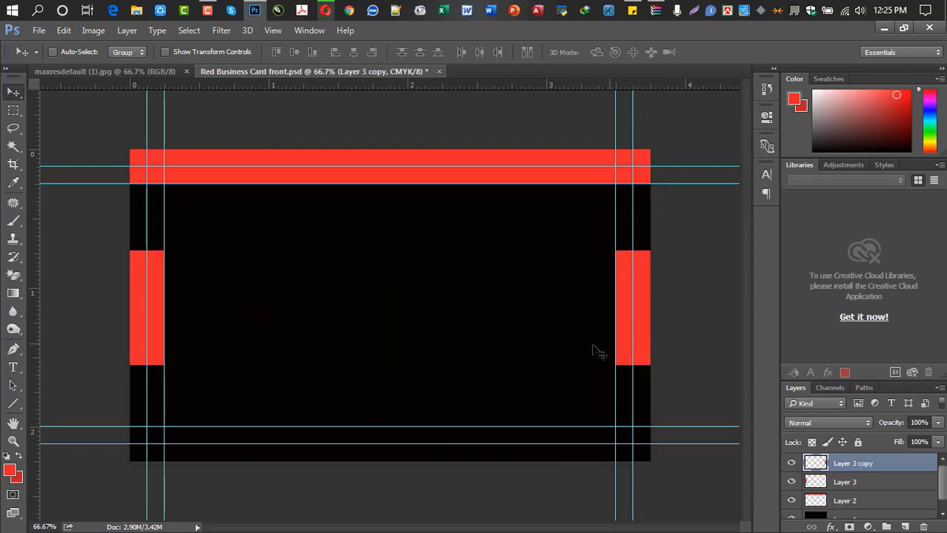
{"action": "left_click", "coordinate": [905, 527]}
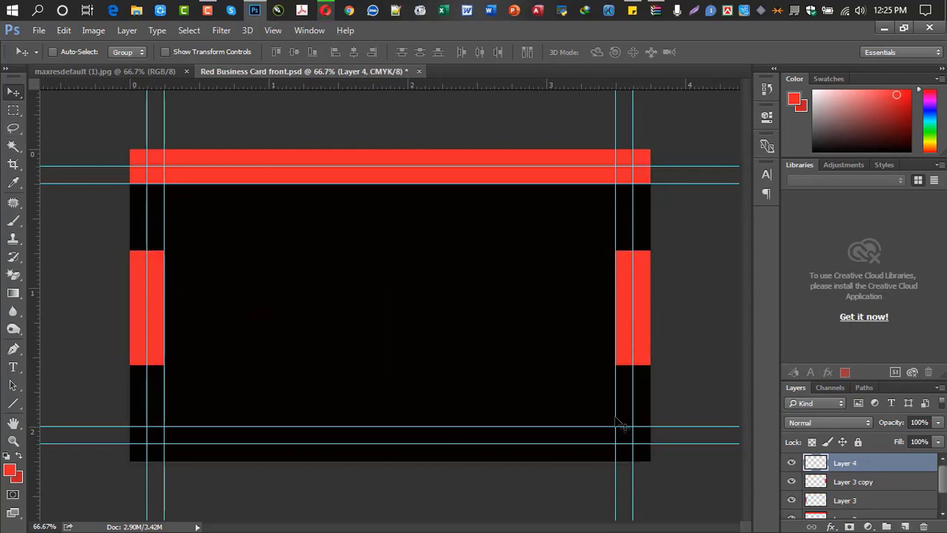
{"action": "left_click", "coordinate": [924, 527]}
{"action": "left_click", "coordinate": [422, 226]}
{"action": "mouse_move", "coordinate": [619, 315]}
{"action": "left_mouse_down"}
{"action": "mouse_move", "coordinate": [378, 308]}
{"action": "mouse_move", "coordinate": [571, 326]}
{"action": "left_mouse_up"}
{"action": "key", "text": "ctrl+t"}
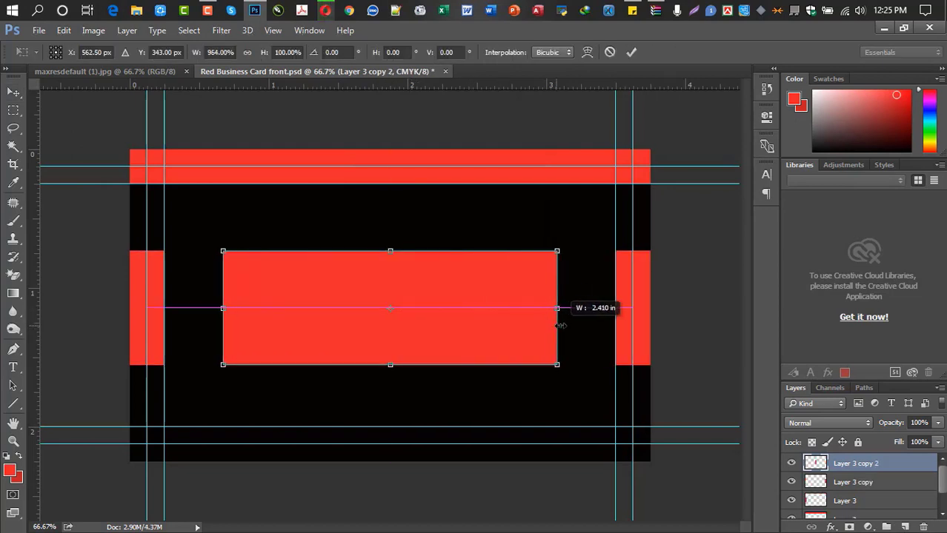
{"action": "key", "text": "Return"}
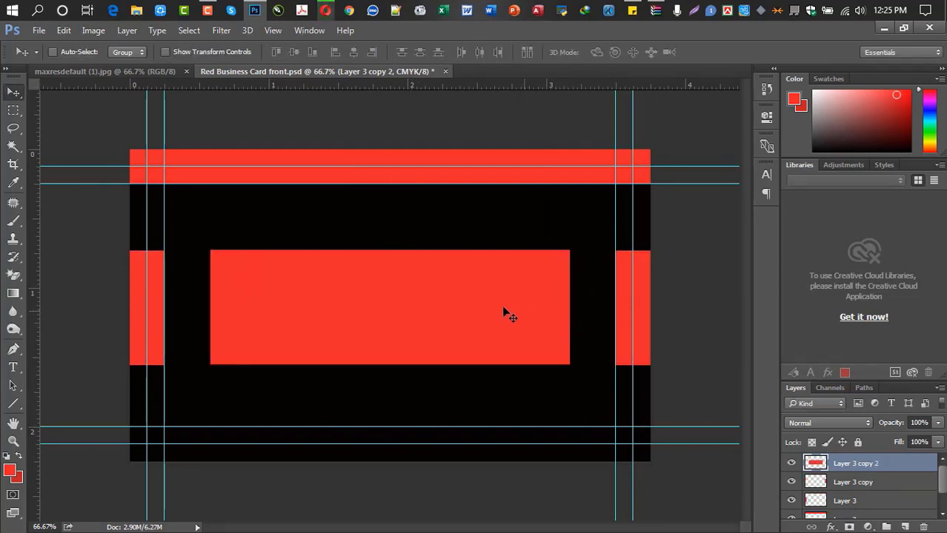
Nudge the centre bar slightly up and copy the left bar beside it.
{"action": "key", "text": "shift+Up"}
{"action": "key", "text": "shift+Up"}
{"action": "key", "text": "Up"}
{"action": "key", "text": "Up"}
{"action": "key", "text": "Up"}
{"action": "key", "text": "Down"}
{"action": "key", "text": "Up"}
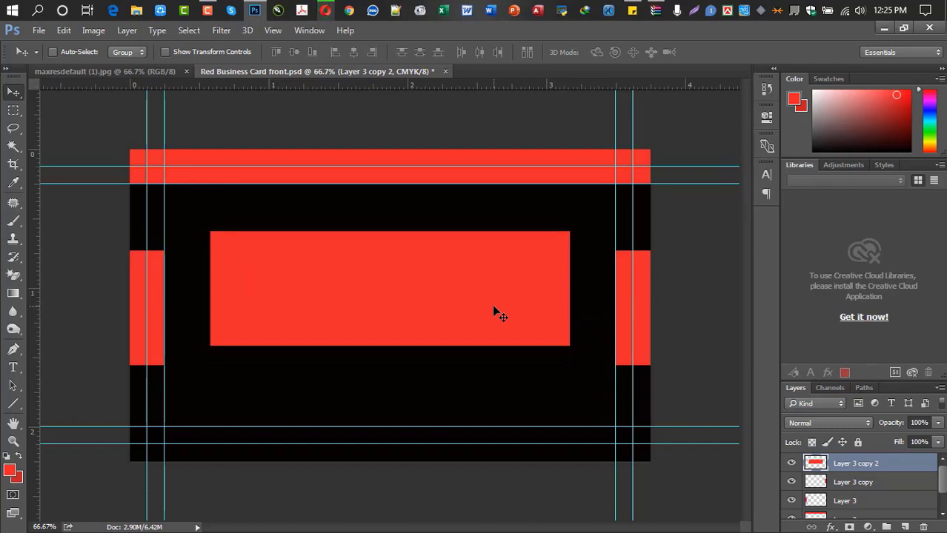
{"action": "key", "text": "Up"}
{"action": "mouse_move", "coordinate": [159, 311]}
{"action": "left_mouse_down"}
{"action": "mouse_move", "coordinate": [195, 315]}
{"action": "mouse_move", "coordinate": [197, 295]}
{"action": "left_mouse_up"}
Skew the bar copy into a slanted connector meeting the left side bar, filled darker red.
{"action": "key", "text": "ctrl+t"}
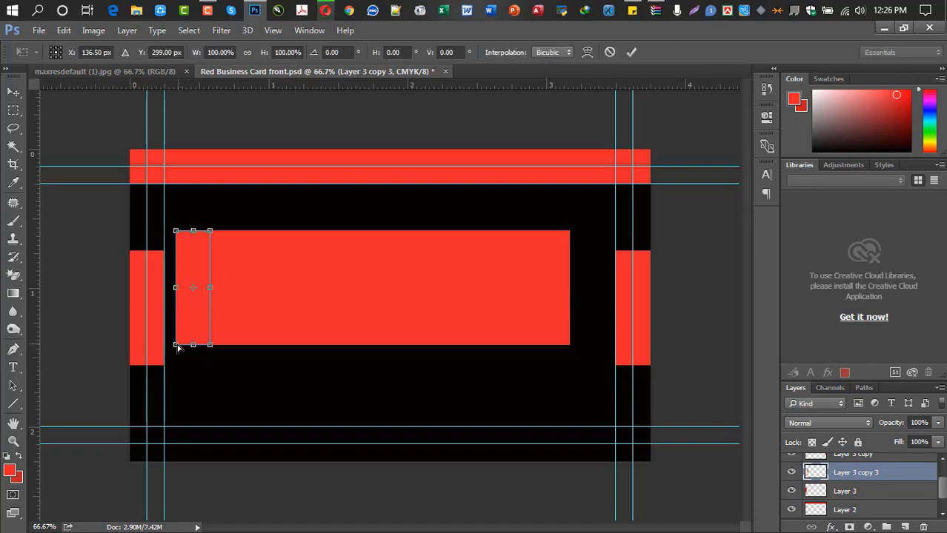
{"action": "left_click_drag", "start_coordinate": [176, 345], "coordinate": [165, 362]}
{"action": "left_click_drag", "start_coordinate": [175, 231], "coordinate": [168, 253]}
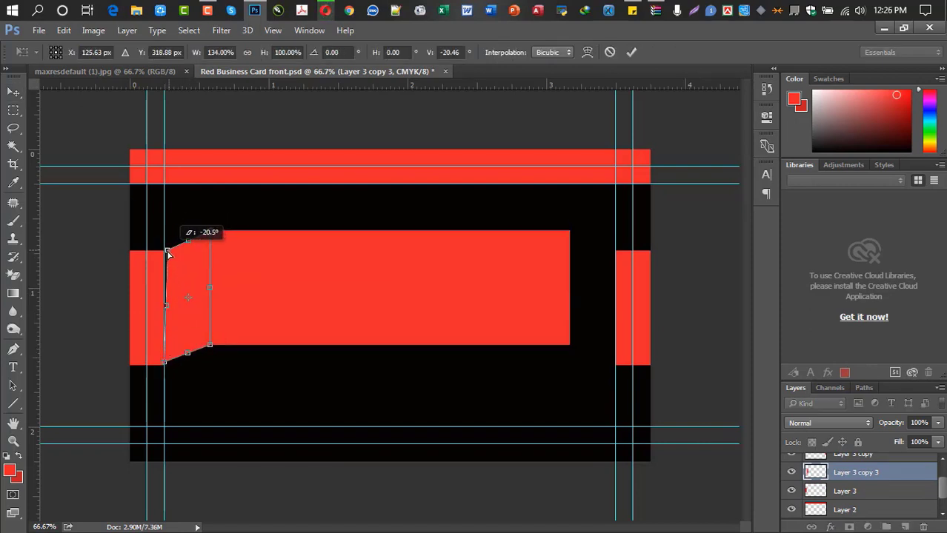
{"action": "key", "text": "Return"}
{"action": "key", "text": "ctrl+z"}
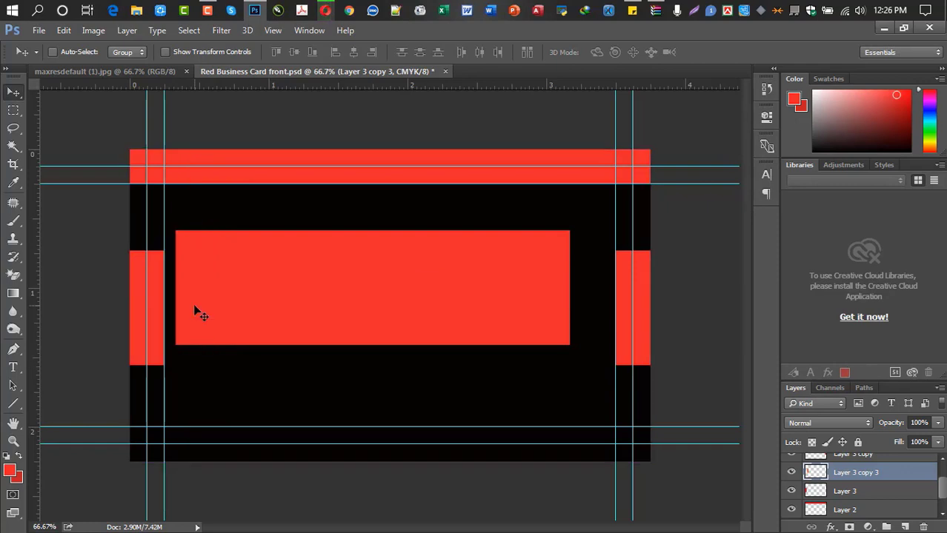
{"action": "key", "text": "ctrl+t"}
{"action": "left_click_drag", "start_coordinate": [175, 345], "coordinate": [169, 363]}
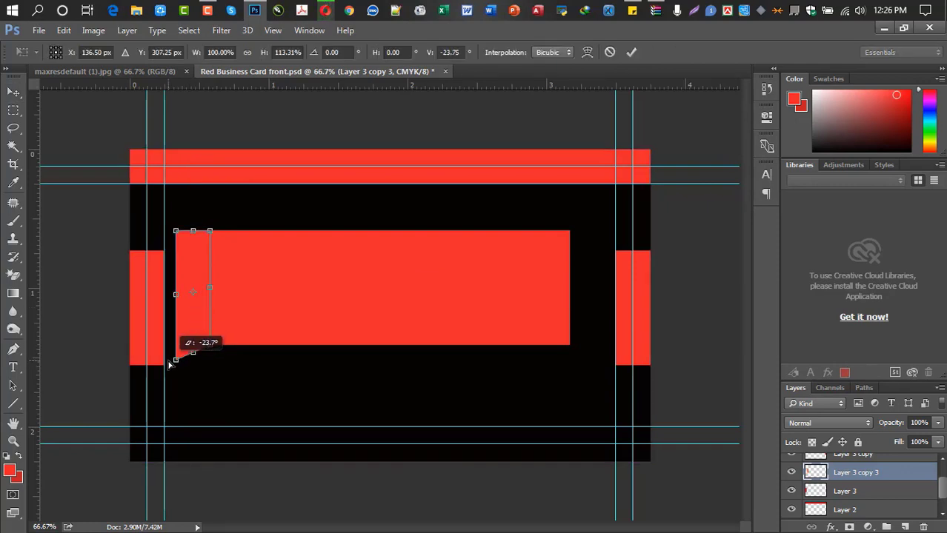
{"action": "key", "text": "ctrl+z"}
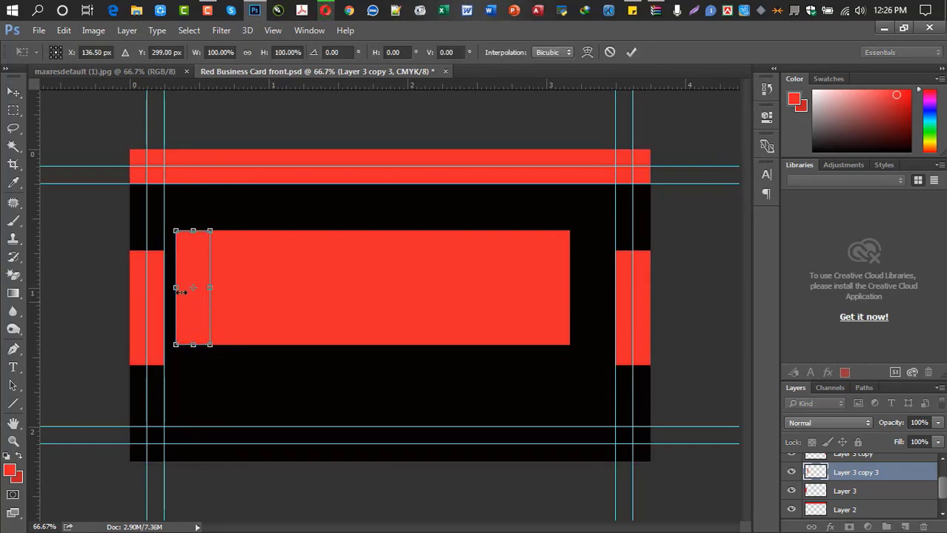
{"action": "left_click_drag", "start_coordinate": [176, 287], "coordinate": [166, 311]}
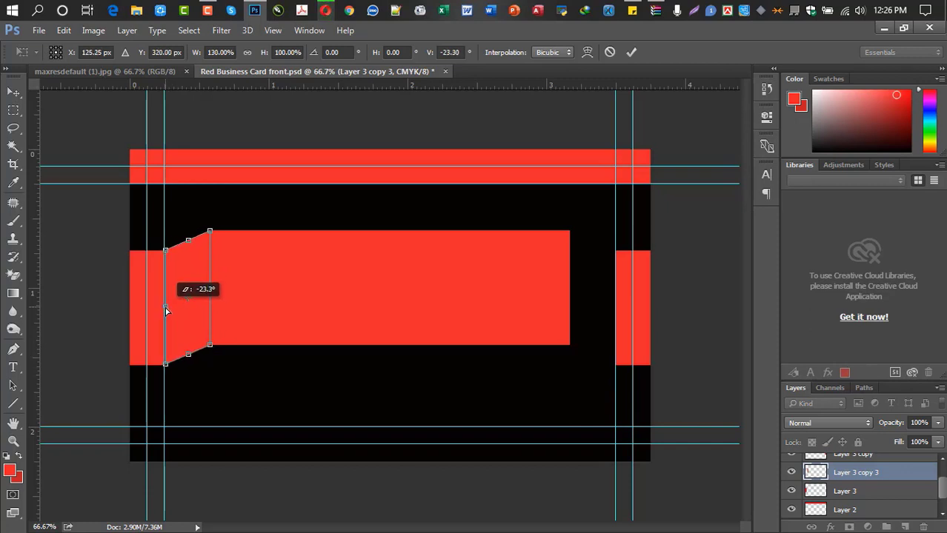
{"action": "key", "text": "Return"}
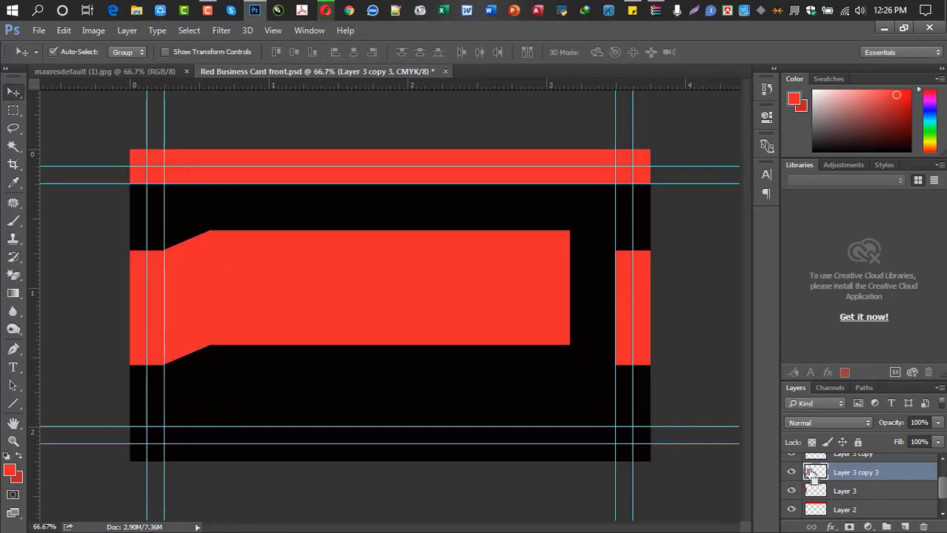
{"action": "key", "text": "ctrl+d"}
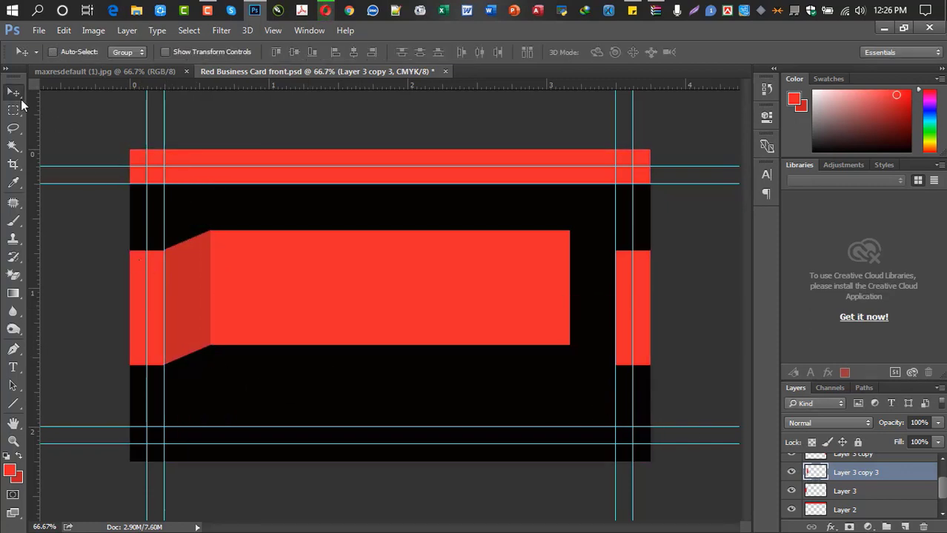
Duplicate the slanted connector to the right side and flip it horizontally.
{"action": "left_click_drag", "start_coordinate": [183, 320], "coordinate": [583, 321]}
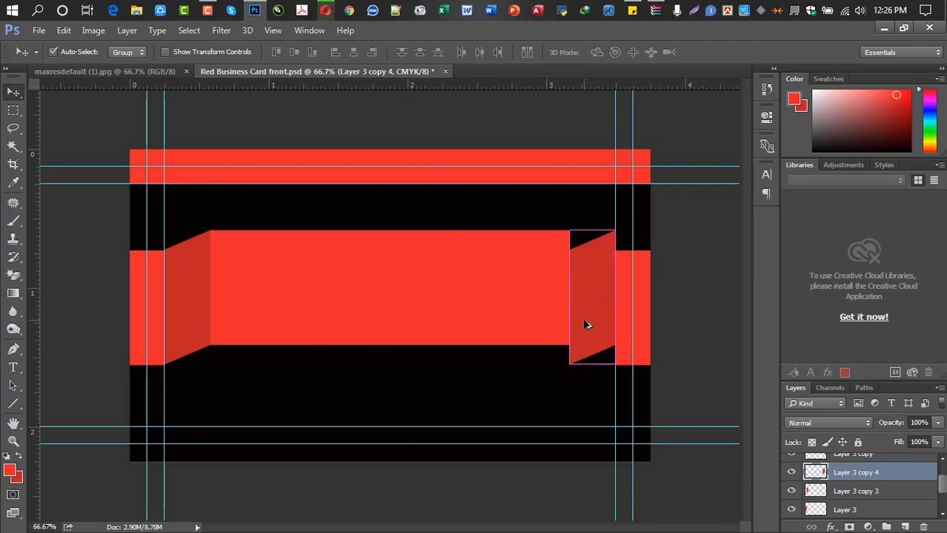
{"action": "key", "text": "ctrl+t"}
{"action": "right_click", "coordinate": [603, 332]}
{"action": "left_click", "coordinate": [623, 294]}
{"action": "key", "text": "Return"}
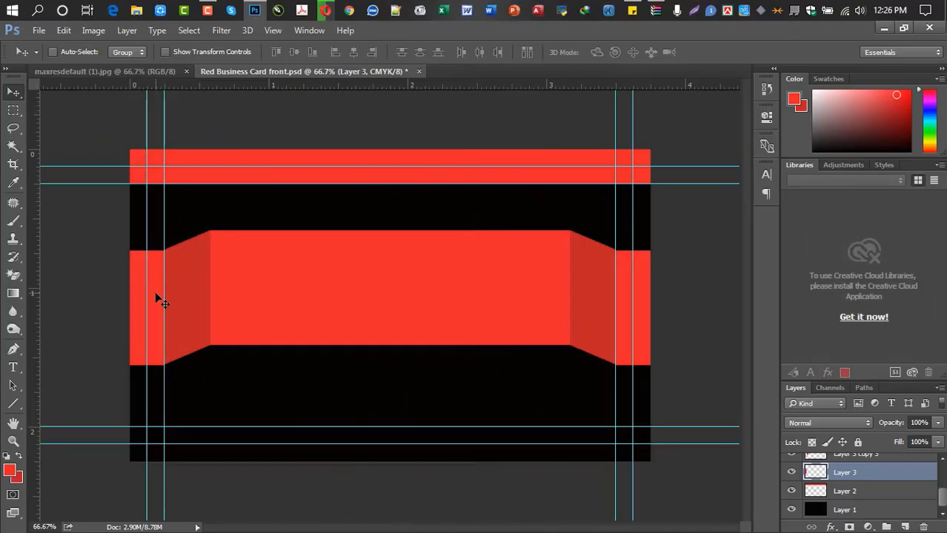
{"action": "key", "text": "ctrl"}
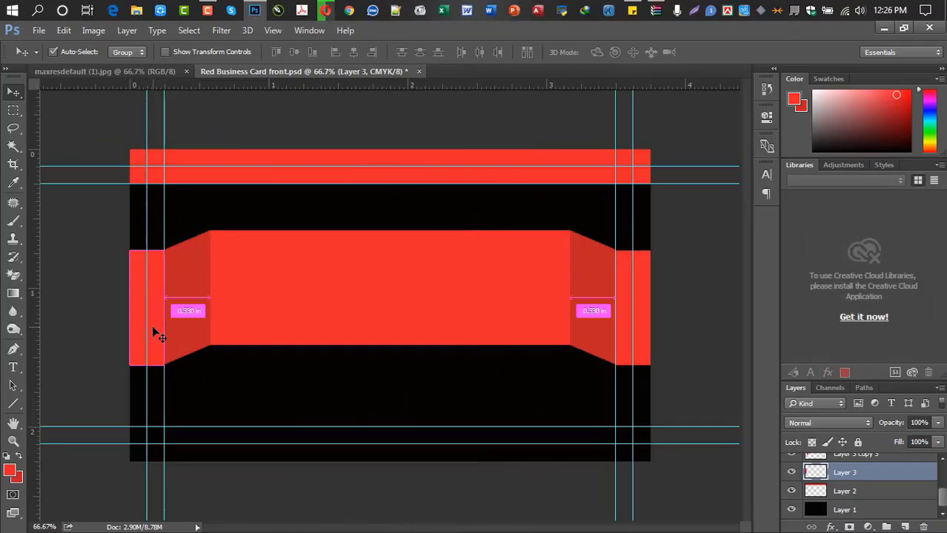
Add darker red strips at the lower left and lower right sides.
{"action": "left_click_drag", "start_coordinate": [157, 337], "coordinate": [149, 427]}
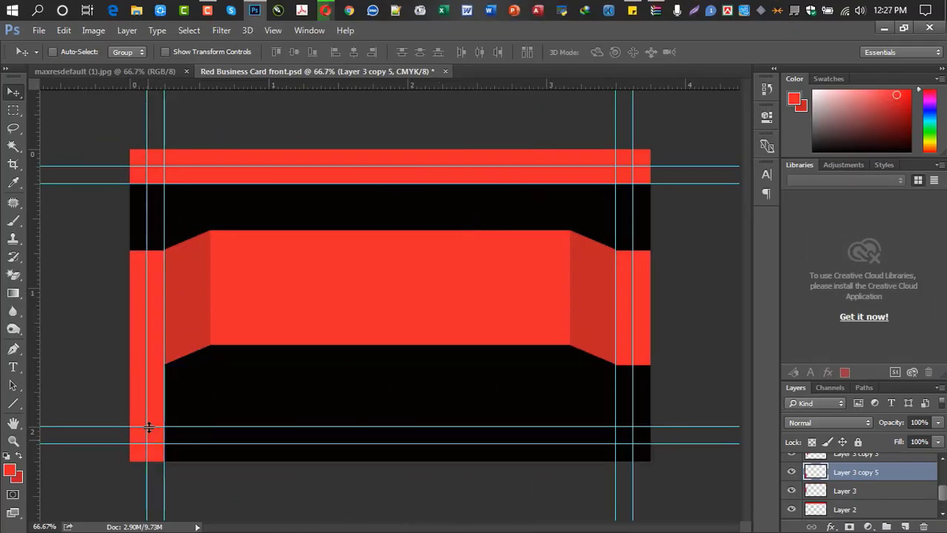
{"action": "left_click_drag", "start_coordinate": [151, 417], "coordinate": [154, 436]}
{"action": "left_click", "coordinate": [816, 472], "text": "ctrl"}
{"action": "key", "text": "ctrl+d"}
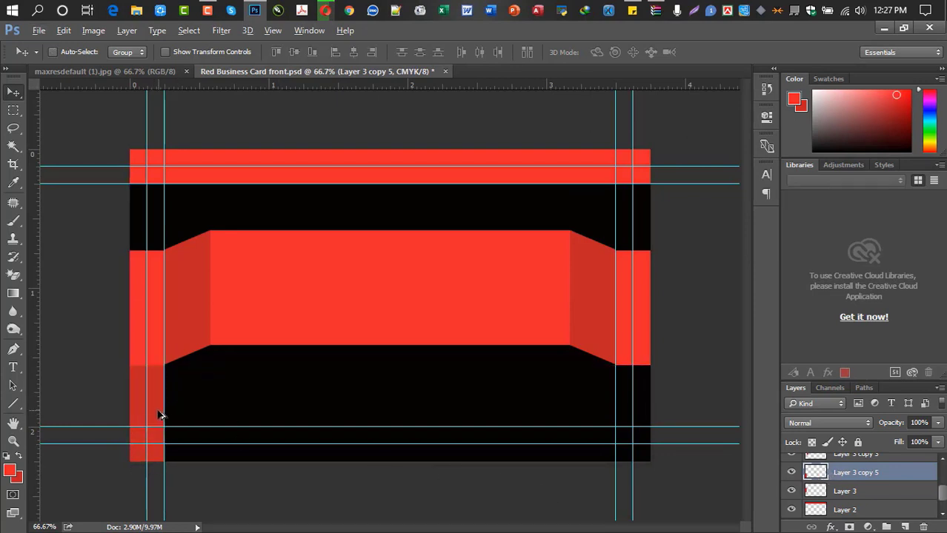
{"action": "left_click_drag", "start_coordinate": [158, 415], "coordinate": [644, 415]}
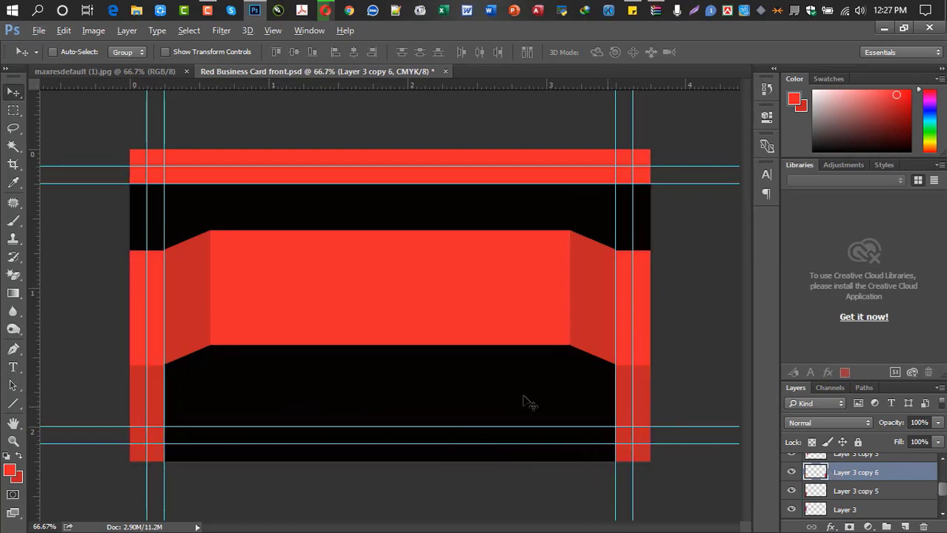
Duplicate the centre red bar down along the card's bottom edge.
{"action": "left_click_drag", "start_coordinate": [447, 317], "coordinate": [454, 442]}
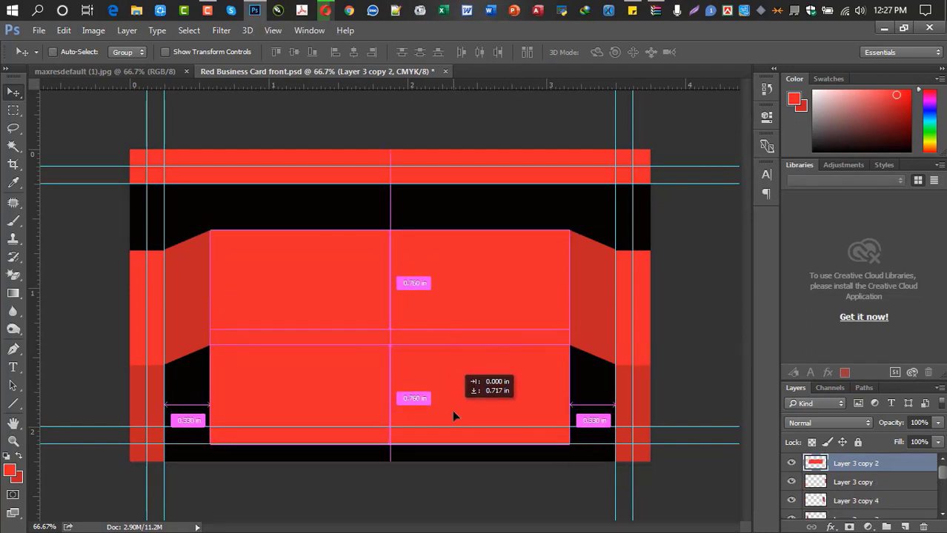
{"action": "left_click_drag", "start_coordinate": [454, 443], "coordinate": [457, 474]}
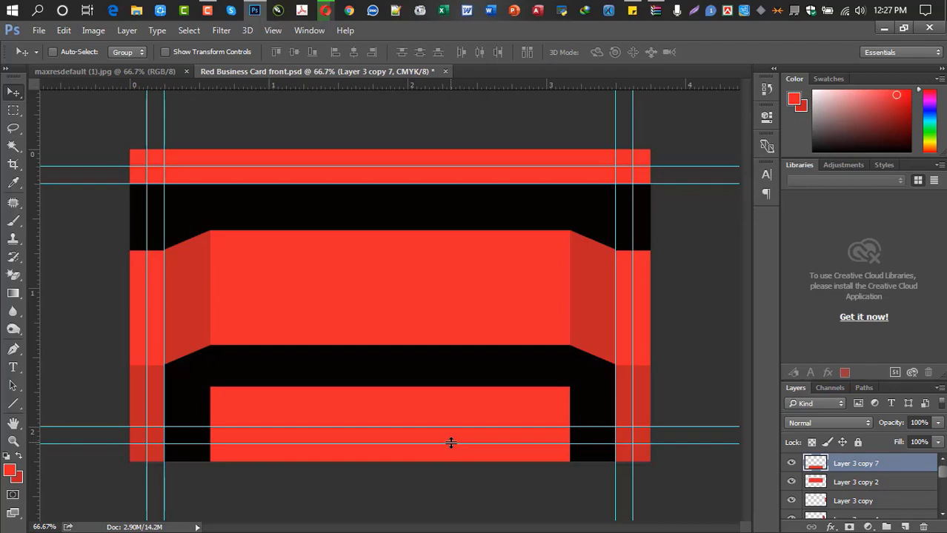
{"action": "key", "text": "Down"}
{"action": "key", "text": "Down"}
{"action": "key", "text": "Down"}
{"action": "left_click", "coordinate": [815, 463], "text": "ctrl"}
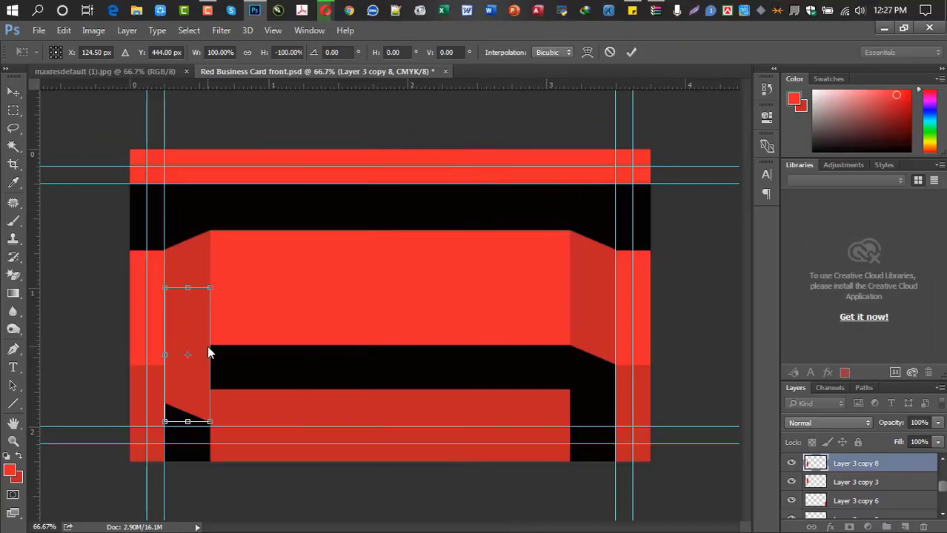
Place a flipped slanted piece at the lower left and fill it bright red.
{"action": "left_click_drag", "start_coordinate": [208, 354], "coordinate": [208, 431]}
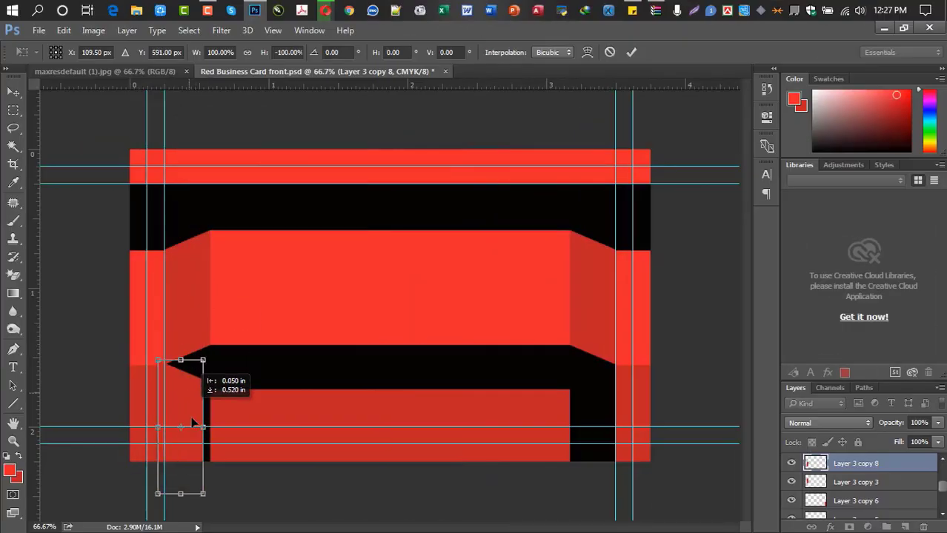
{"action": "key", "text": "Return"}
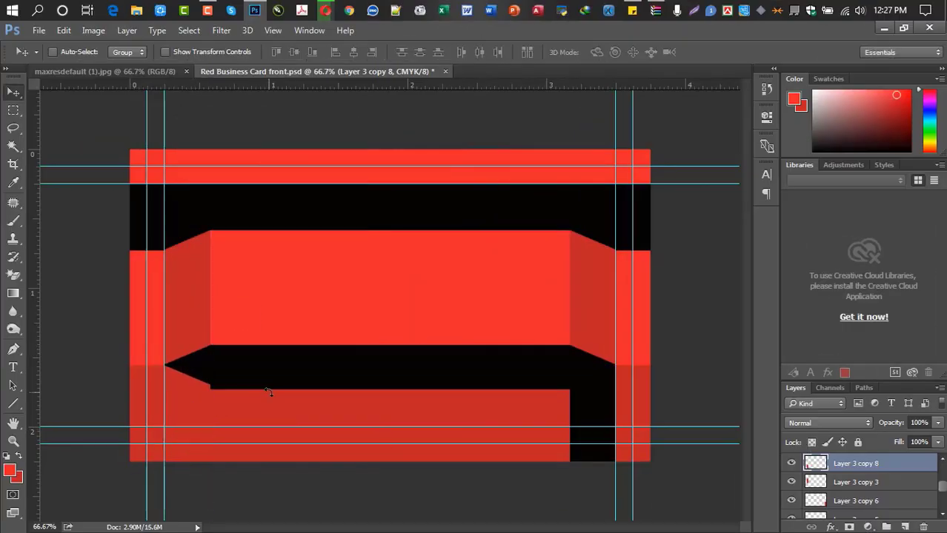
{"action": "key", "text": "Up"}
{"action": "key", "text": "Up"}
{"action": "key", "text": "Up"}
{"action": "key", "text": "Up"}
{"action": "key", "text": "Up"}
{"action": "key", "text": "Up"}
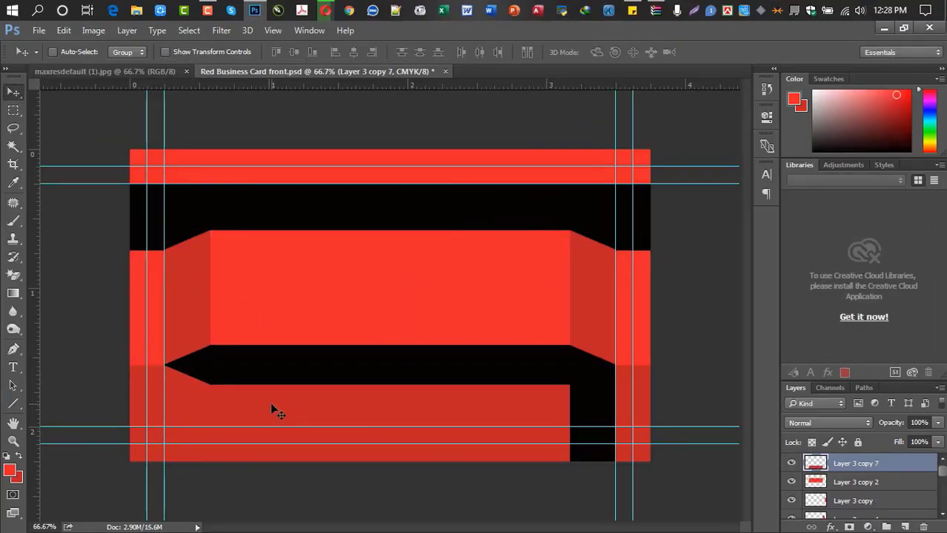
{"action": "left_click", "coordinate": [194, 413], "text": "ctrl"}
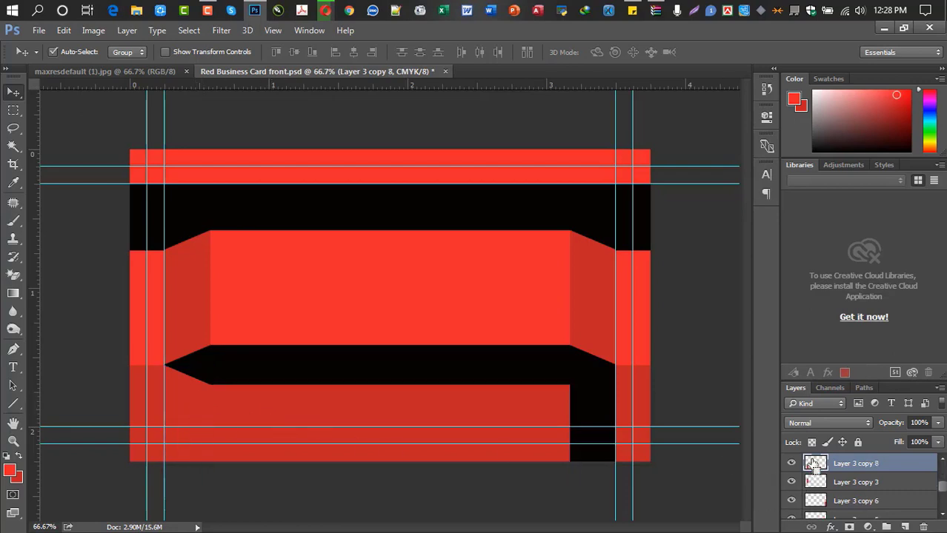
{"action": "left_click", "coordinate": [812, 463], "text": "ctrl"}
{"action": "key", "text": "alt+BackSpace"}
{"action": "key", "text": "ctrl+d"}
Mirror a copy of the lower slanted piece onto the right side, then view the reference photo.
{"action": "left_click_drag", "start_coordinate": [207, 426], "coordinate": [601, 410]}
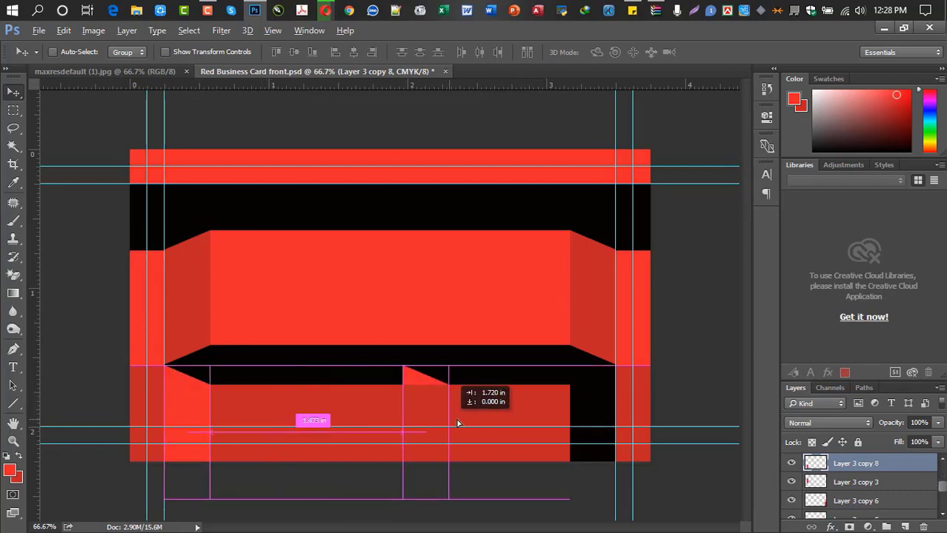
{"action": "key", "text": "ctrl+t"}
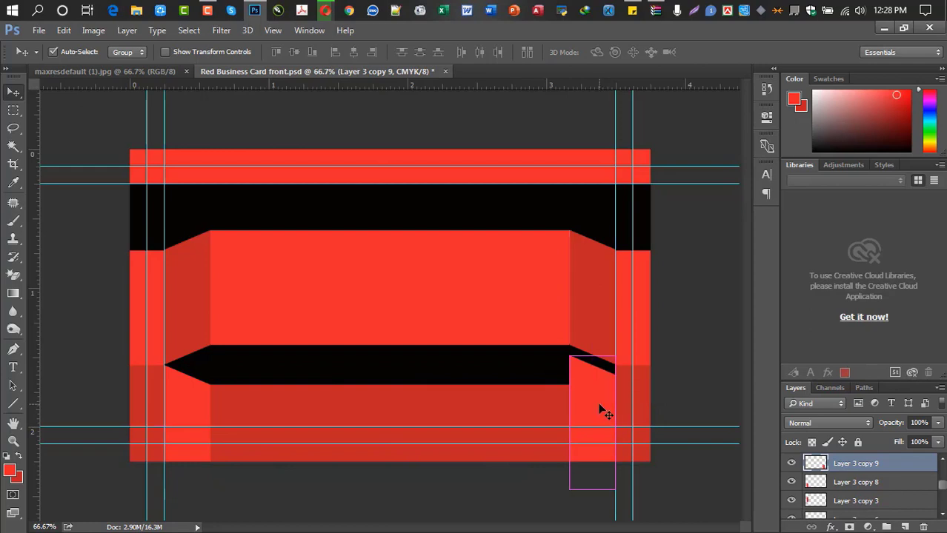
{"action": "right_click", "coordinate": [598, 403]}
{"action": "left_click", "coordinate": [652, 391]}
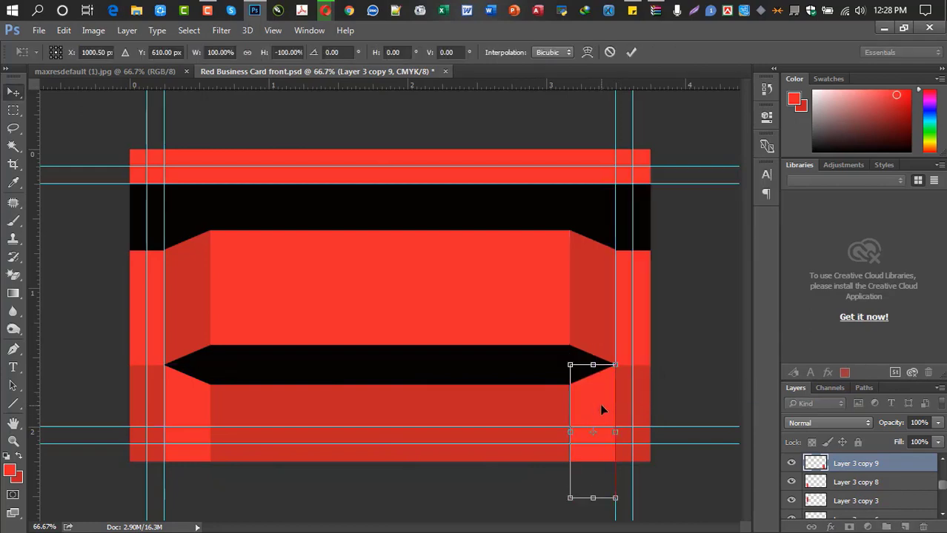
{"action": "key", "text": "Return"}
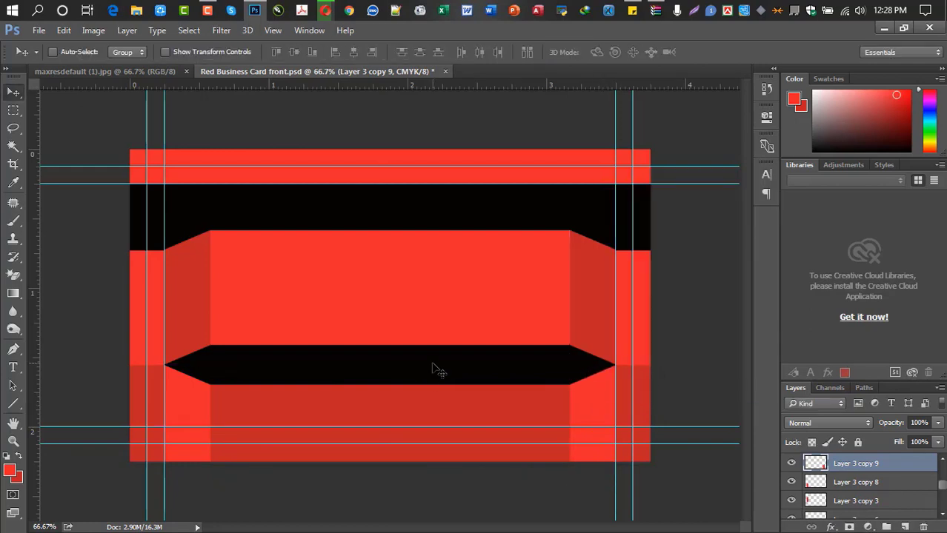
{"action": "left_click", "coordinate": [432, 363], "text": "ctrl"}
{"action": "left_click", "coordinate": [397, 318], "text": "ctrl"}
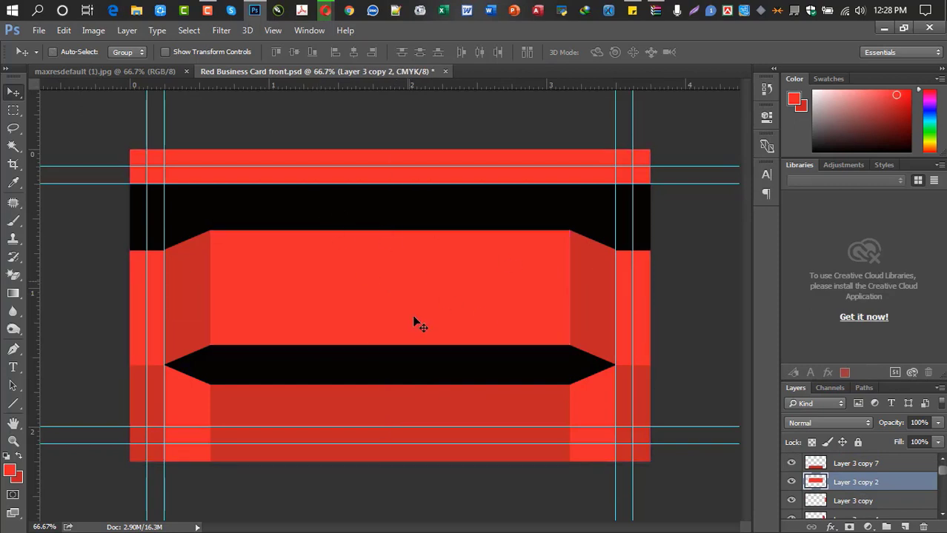
{"action": "left_click", "coordinate": [121, 72]}
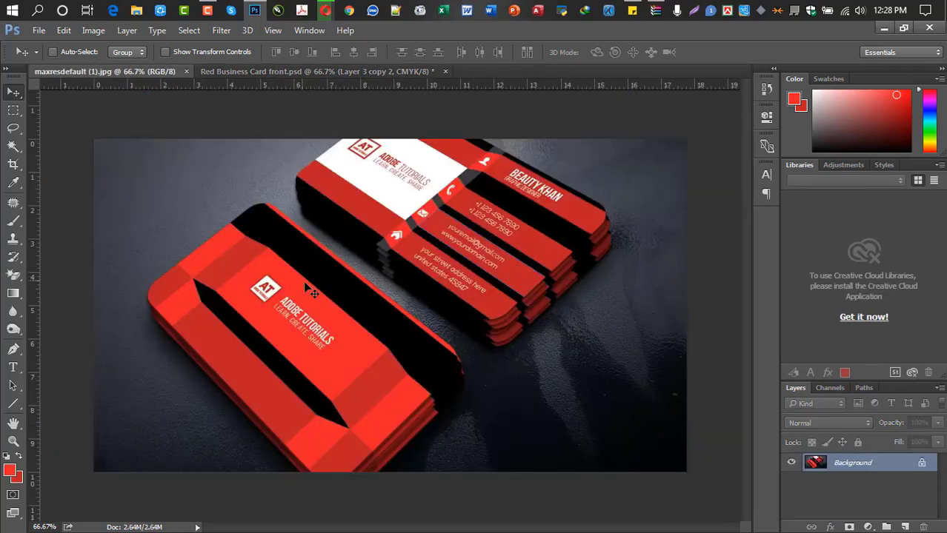
{"action": "left_click", "coordinate": [286, 72]}
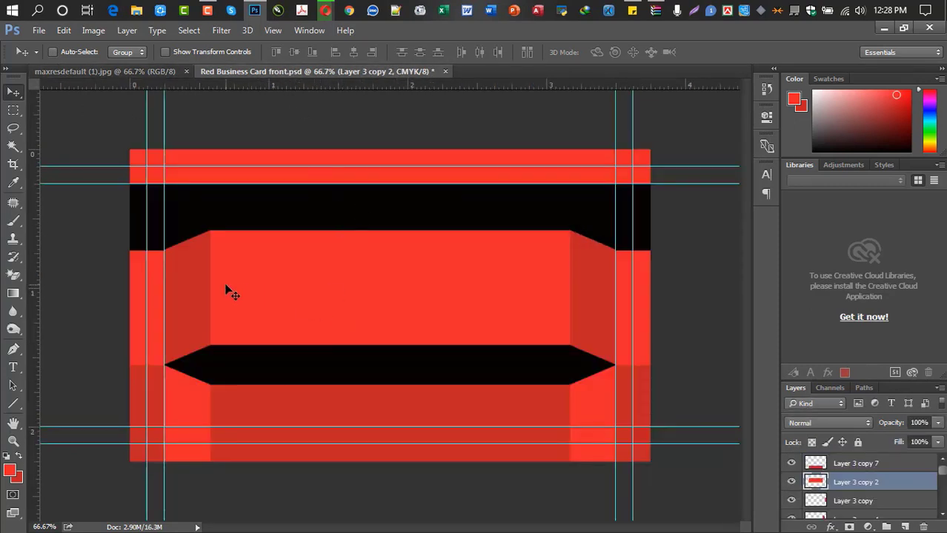
{"action": "scroll", "coordinate": [173, 217], "scroll_direction": "up", "scroll_amount": 5}
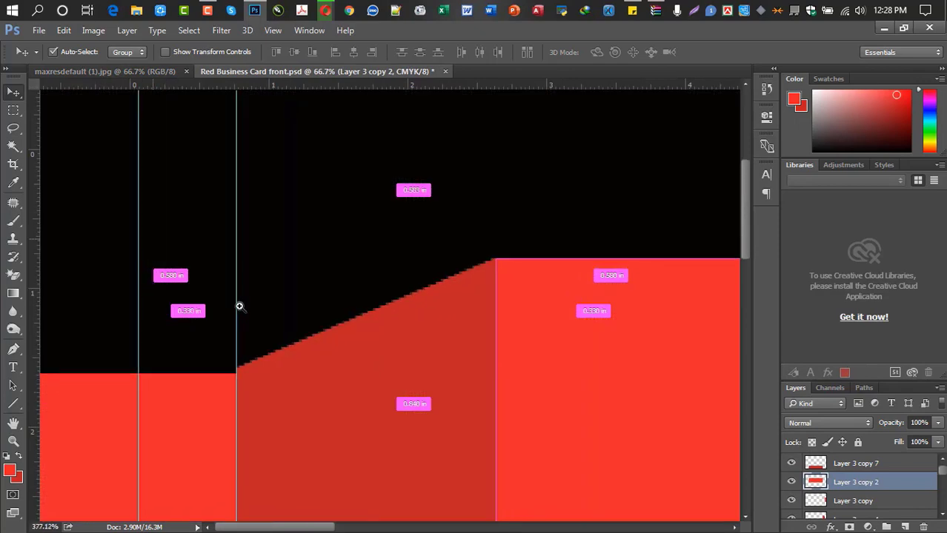
{"action": "left_click", "coordinate": [318, 374], "text": "ctrl"}
{"action": "scroll", "coordinate": [319, 378], "scroll_direction": "down", "scroll_amount": 1}
{"action": "scroll", "coordinate": [318, 378], "scroll_direction": "down", "scroll_amount": 3}
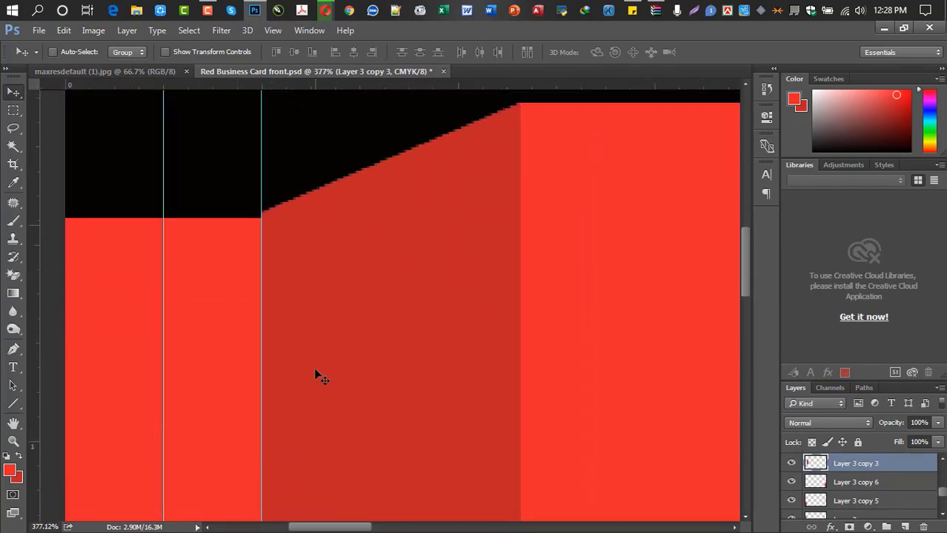
{"action": "scroll", "coordinate": [318, 378], "scroll_direction": "down", "scroll_amount": 3}
{"action": "scroll", "coordinate": [318, 378], "scroll_direction": "down", "scroll_amount": 2}
{"action": "scroll", "coordinate": [319, 378], "scroll_direction": "down", "scroll_amount": 2}
{"action": "scroll", "coordinate": [318, 378], "scroll_direction": "down", "scroll_amount": 2}
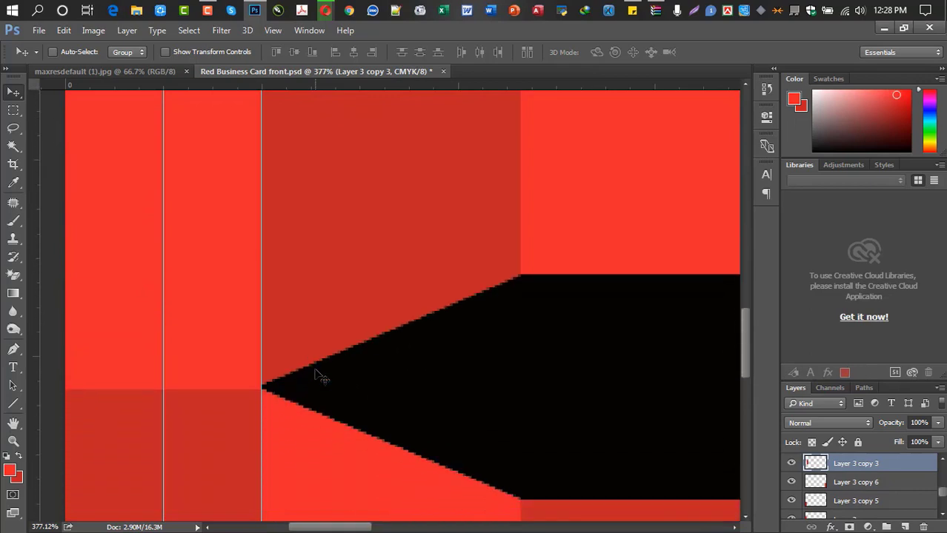
{"action": "scroll", "coordinate": [318, 378], "scroll_direction": "down", "scroll_amount": 2}
{"action": "scroll", "coordinate": [313, 364], "scroll_direction": "down", "scroll_amount": 2}
{"action": "scroll", "coordinate": [313, 363], "scroll_direction": "down", "scroll_amount": 4}
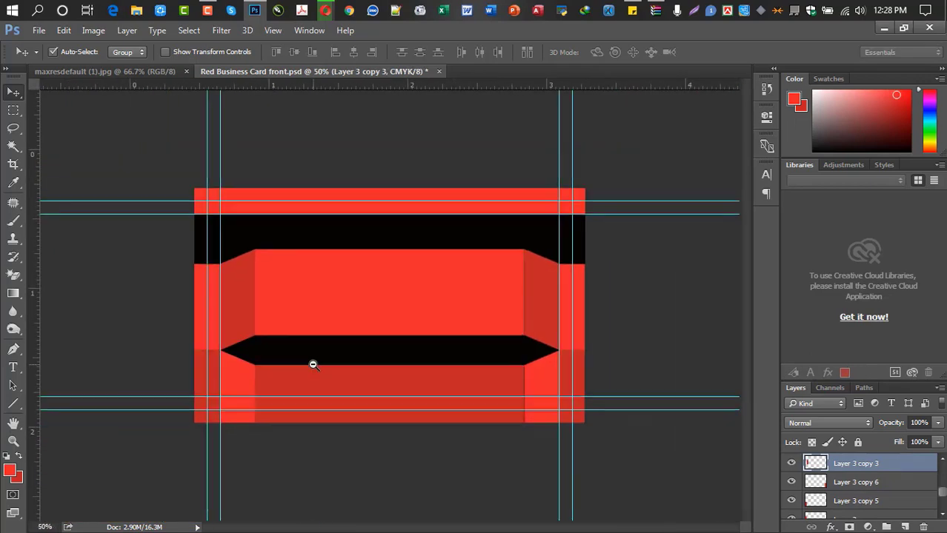
{"action": "scroll", "coordinate": [549, 317], "scroll_direction": "up", "scroll_amount": 1}
{"action": "scroll", "coordinate": [619, 312], "scroll_direction": "up", "scroll_amount": 1}
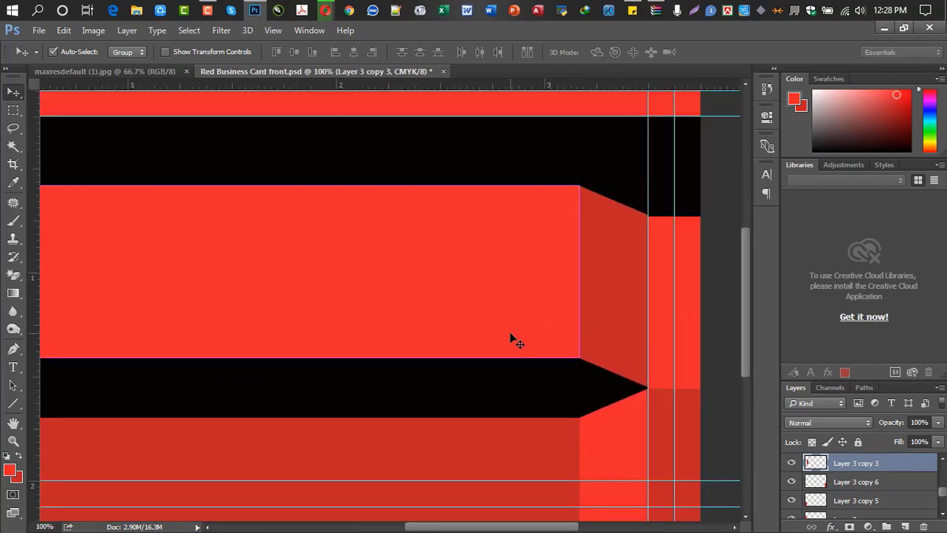
{"action": "scroll", "coordinate": [511, 338], "scroll_direction": "down", "scroll_amount": 1}
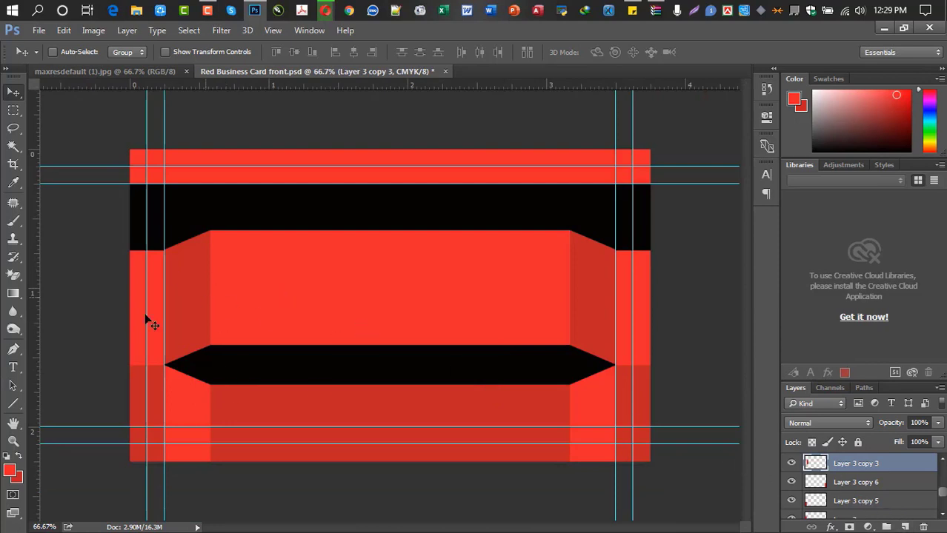
Draw a small white-filled square on the central red panel with the Rectangle tool.
{"action": "left_click", "coordinate": [907, 527]}
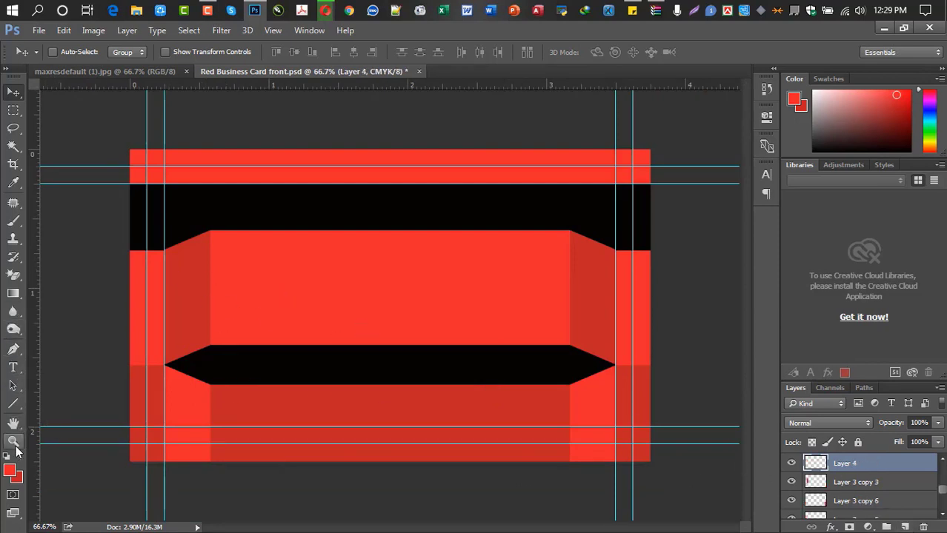
{"action": "left_click", "coordinate": [16, 404]}
{"action": "left_click", "coordinate": [75, 401]}
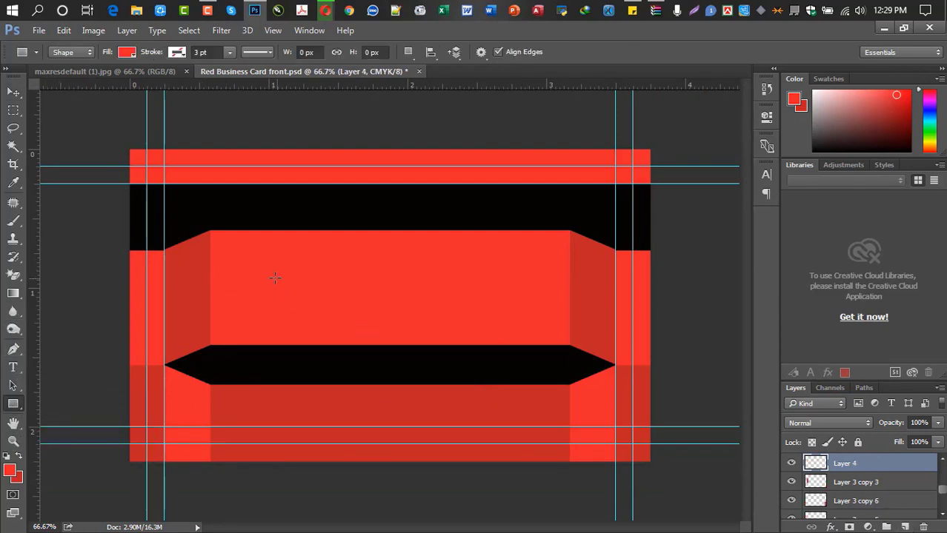
{"action": "left_click_drag", "start_coordinate": [263, 277], "coordinate": [300, 314]}
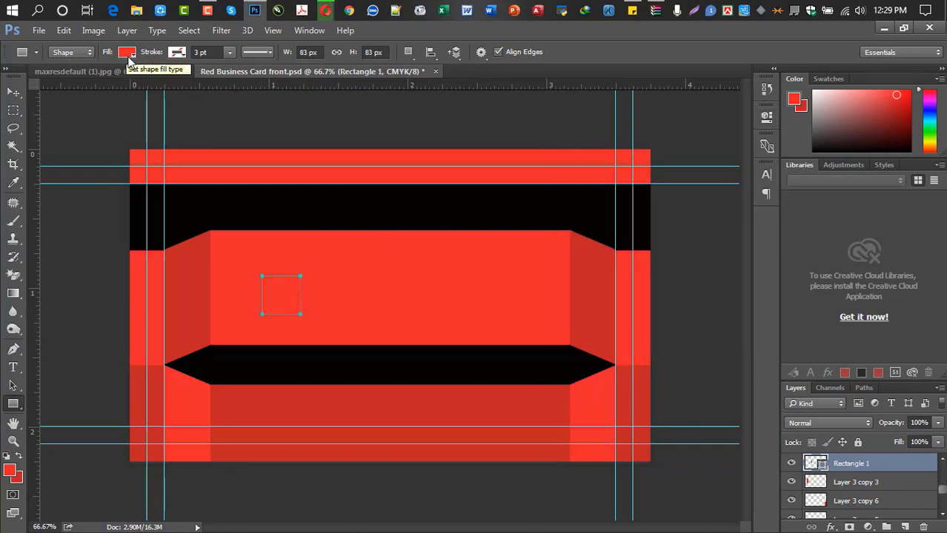
{"action": "left_click", "coordinate": [131, 71]}
{"action": "left_click", "coordinate": [248, 74]}
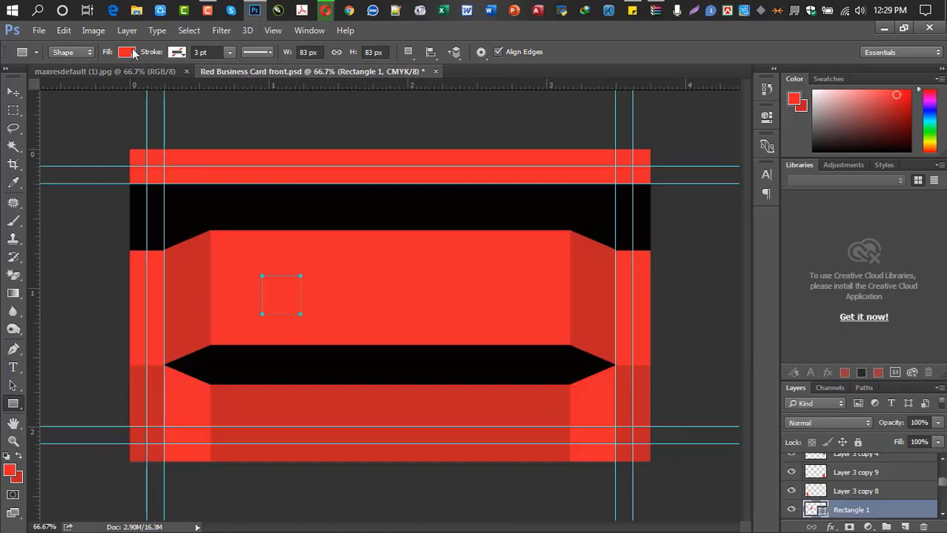
{"action": "left_click", "coordinate": [127, 51]}
{"action": "left_click", "coordinate": [109, 125]}
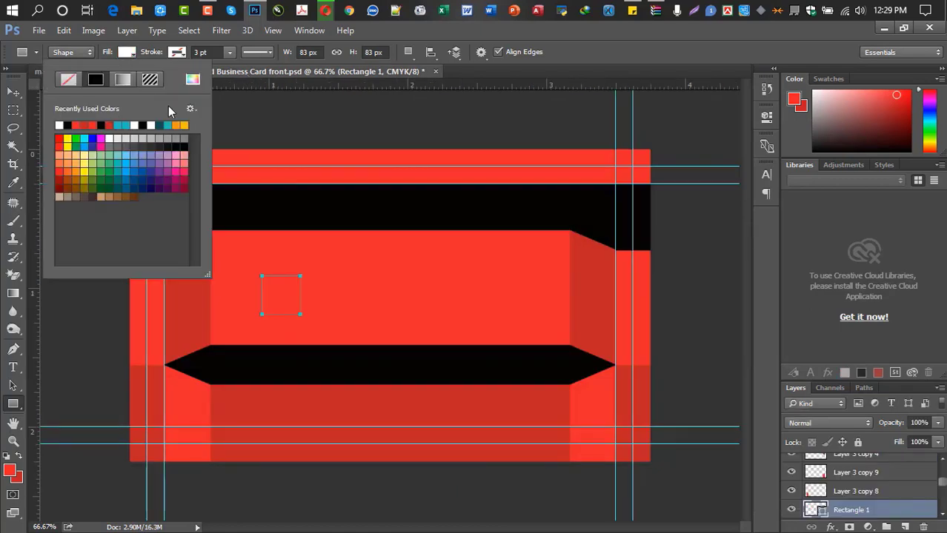
Redraw the white 83 px square and move Rectangle 1 to the top of the layers.
{"action": "left_click", "coordinate": [14, 92]}
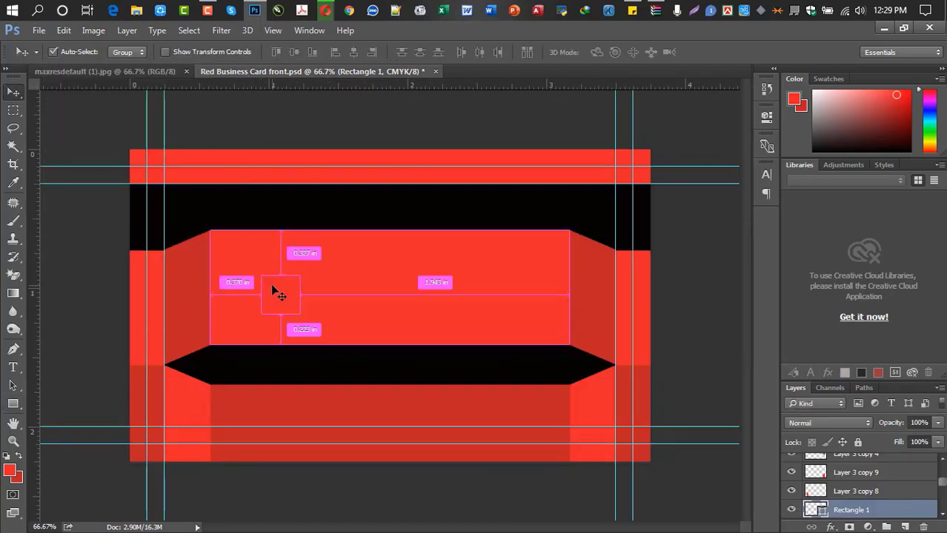
{"action": "key", "text": "Delete"}
{"action": "left_click", "coordinate": [13, 403]}
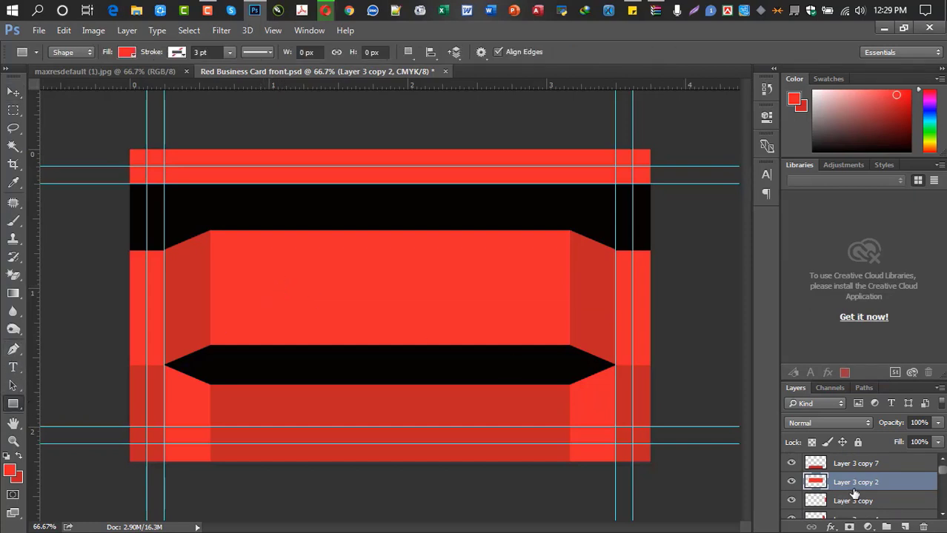
{"action": "left_click_drag", "start_coordinate": [261, 275], "coordinate": [300, 315]}
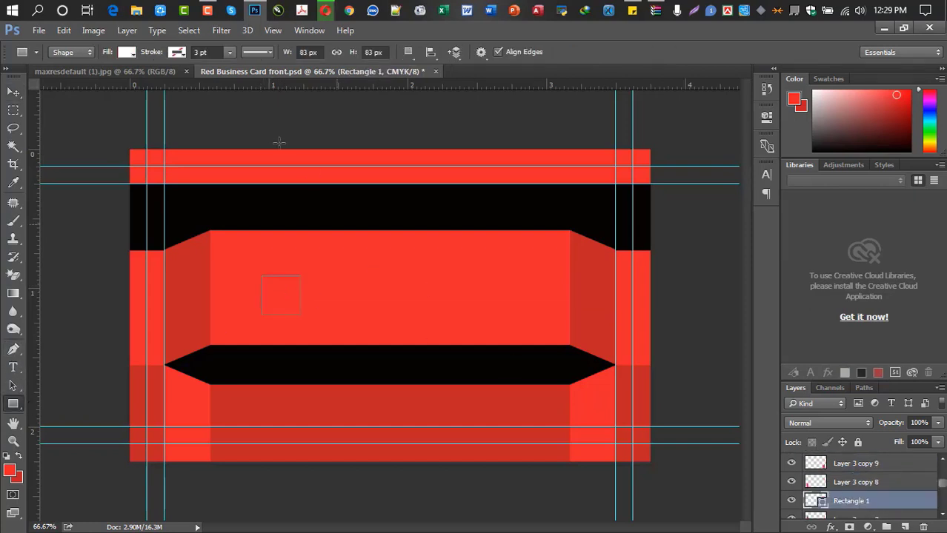
{"action": "left_click", "coordinate": [129, 53]}
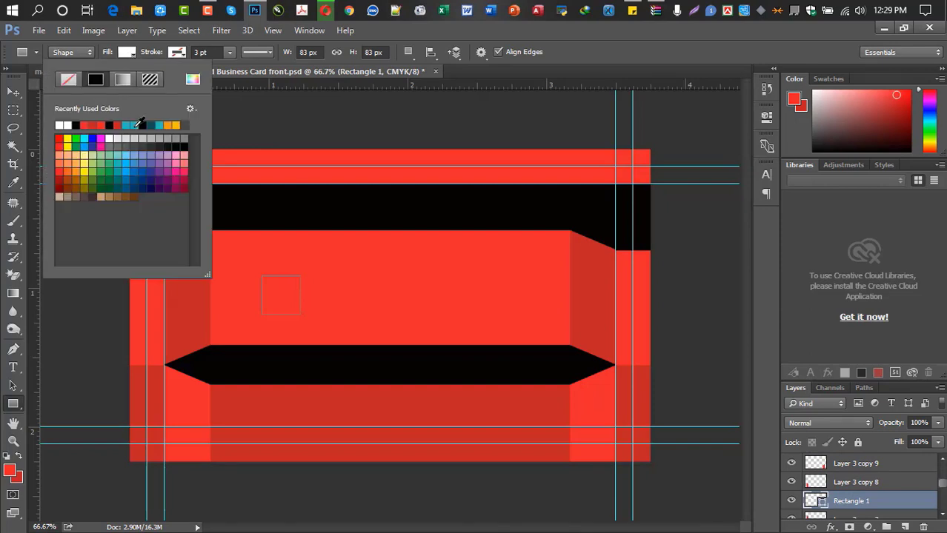
{"action": "key", "text": "Escape"}
{"action": "left_click_drag", "start_coordinate": [889, 499], "coordinate": [879, 458]}
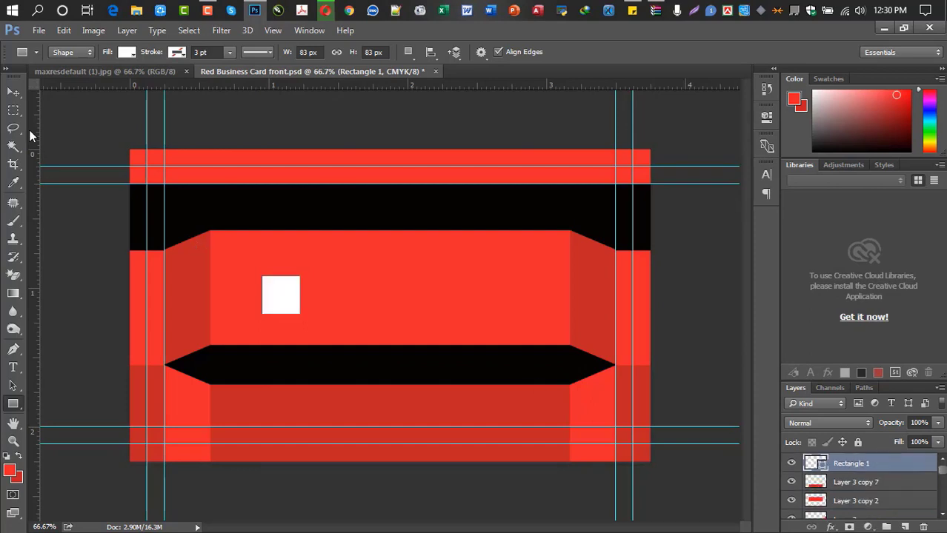
Move the white square up and left, nudging it into position on the red panel.
{"action": "left_click", "coordinate": [13, 92]}
{"action": "left_click_drag", "start_coordinate": [288, 304], "coordinate": [268, 294]}
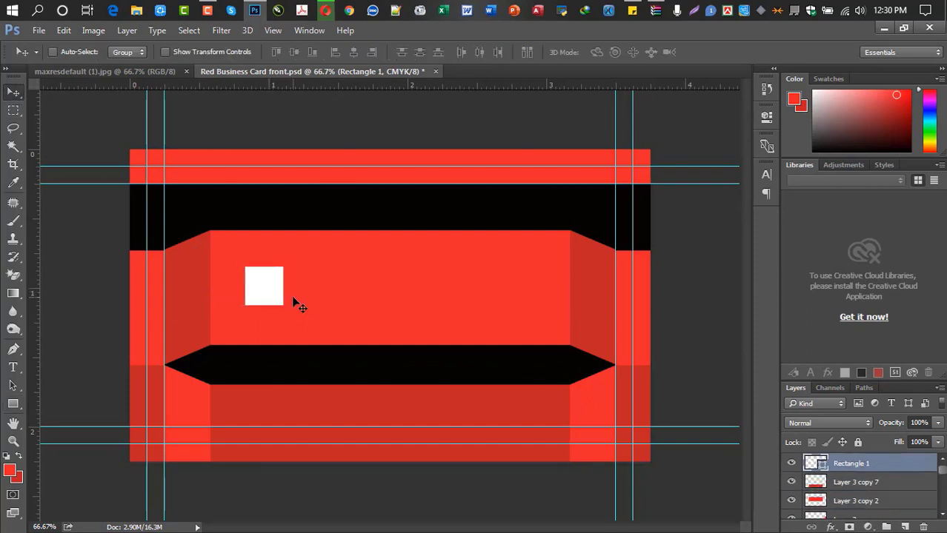
{"action": "key", "text": "Up"}
{"action": "key", "text": "Up"}
{"action": "key", "text": "Up"}
{"action": "key", "text": "Up"}
{"action": "key", "text": "Up"}
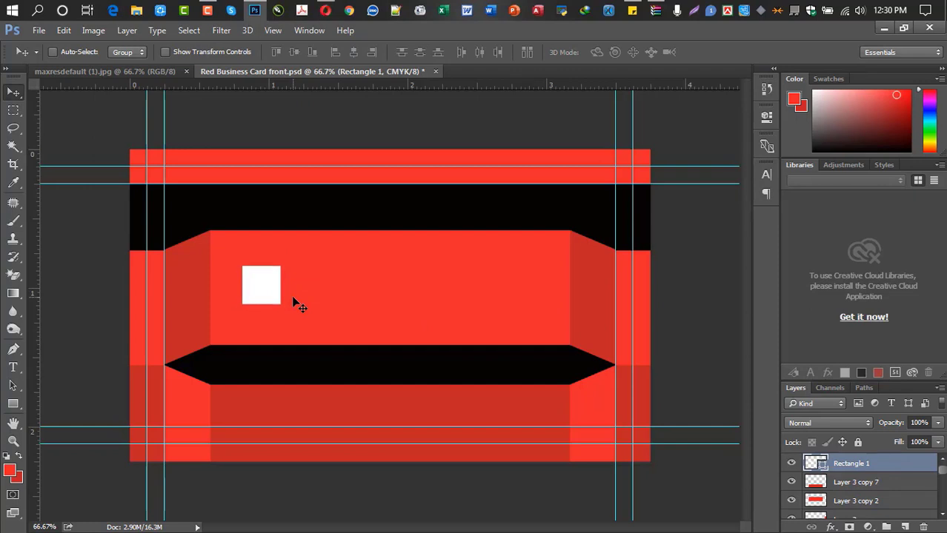
{"action": "key", "text": "Up"}
{"action": "key", "text": "Up"}
{"action": "key", "text": "Up"}
{"action": "key", "text": "Up"}
{"action": "key", "text": "Up"}
{"action": "key", "text": "Down"}
{"action": "key", "text": "Left"}
{"action": "key", "text": "Left"}
{"action": "key", "text": "Left"}
{"action": "key", "text": "Down"}
Give the square a red outline 2.18 pt wide.
{"action": "left_click", "coordinate": [13, 404]}
{"action": "left_click", "coordinate": [179, 54]}
{"action": "left_click", "coordinate": [147, 124]}
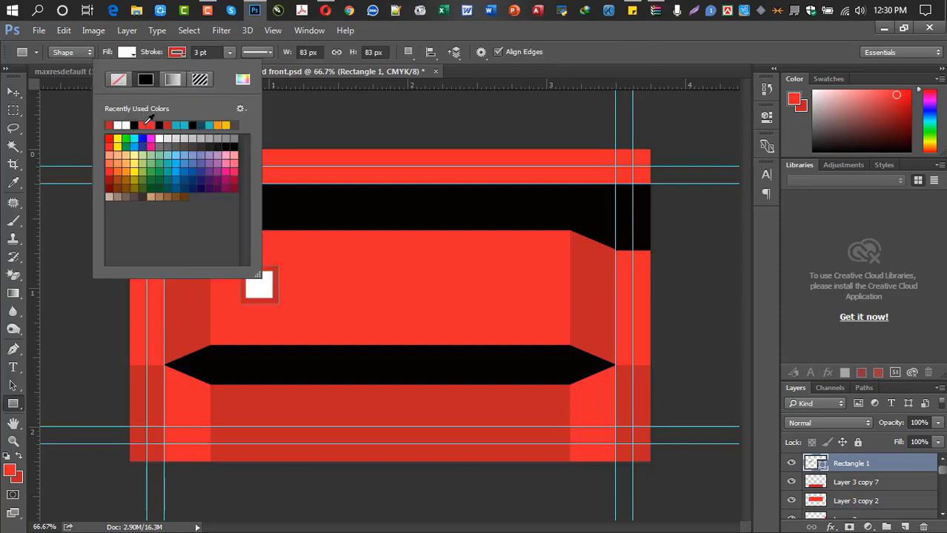
{"action": "left_click", "coordinate": [226, 52]}
{"action": "mouse_move", "coordinate": [231, 70]}
{"action": "left_mouse_down"}
{"action": "mouse_move", "coordinate": [222, 68]}
{"action": "mouse_move", "coordinate": [230, 52]}
{"action": "left_mouse_up"}
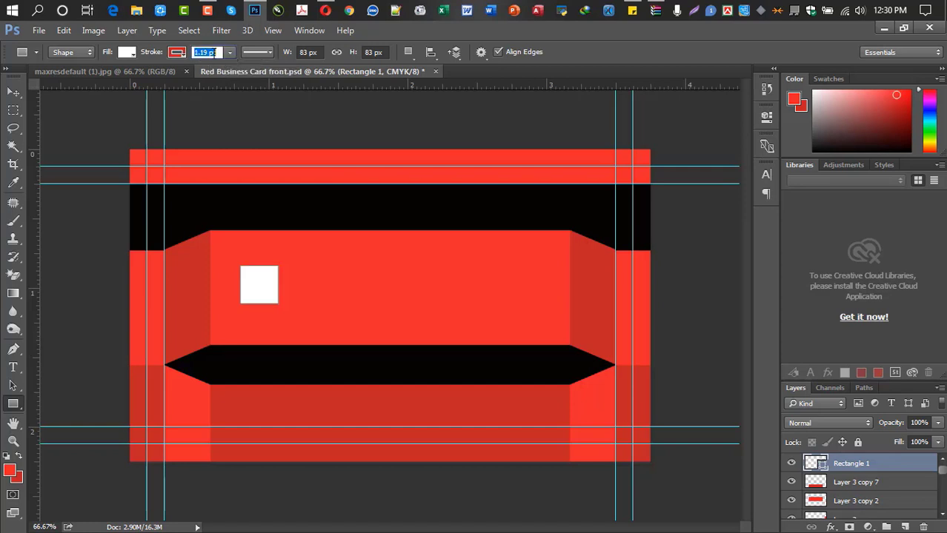
{"action": "scroll", "coordinate": [216, 52], "scroll_direction": "up", "scroll_amount": 5}
{"action": "key", "text": "ctrl+z"}
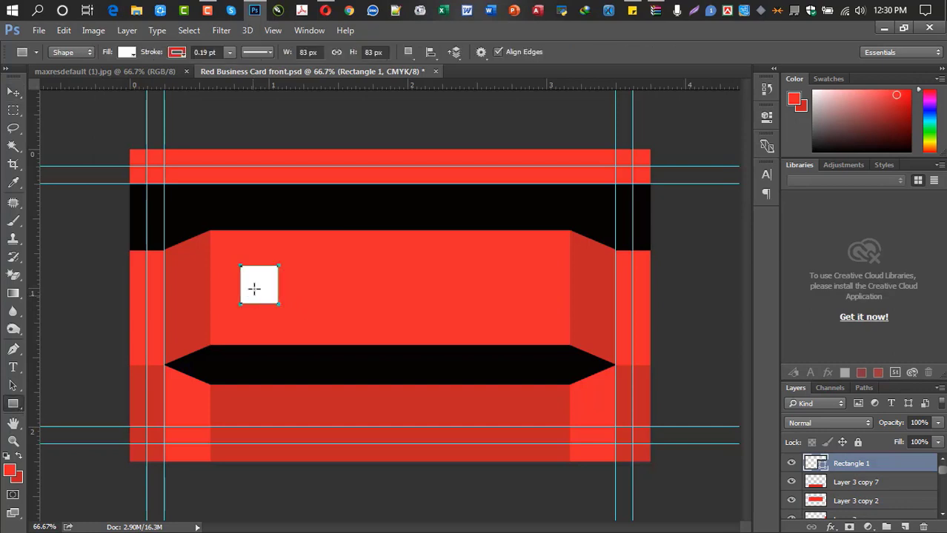
{"action": "scroll", "coordinate": [213, 54], "scroll_direction": "up", "scroll_amount": 7}
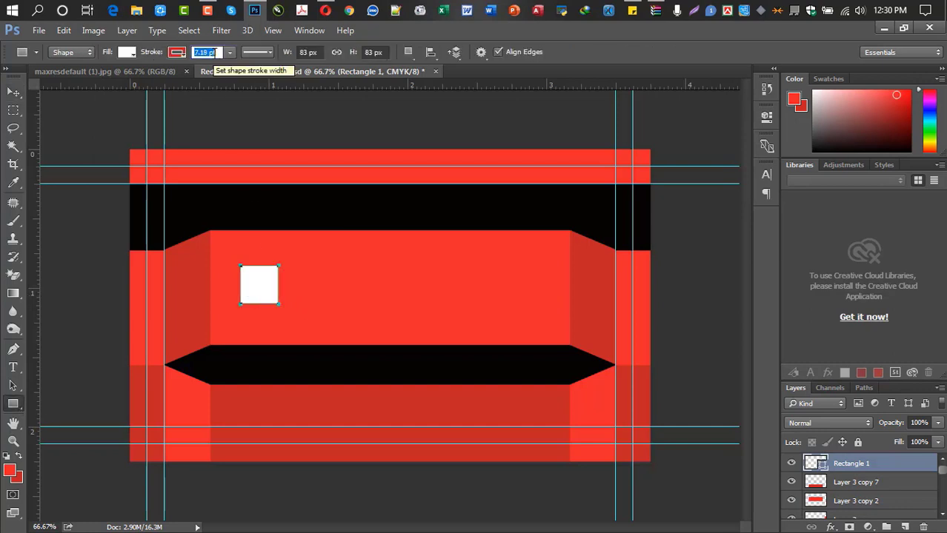
{"action": "key", "text": "Return"}
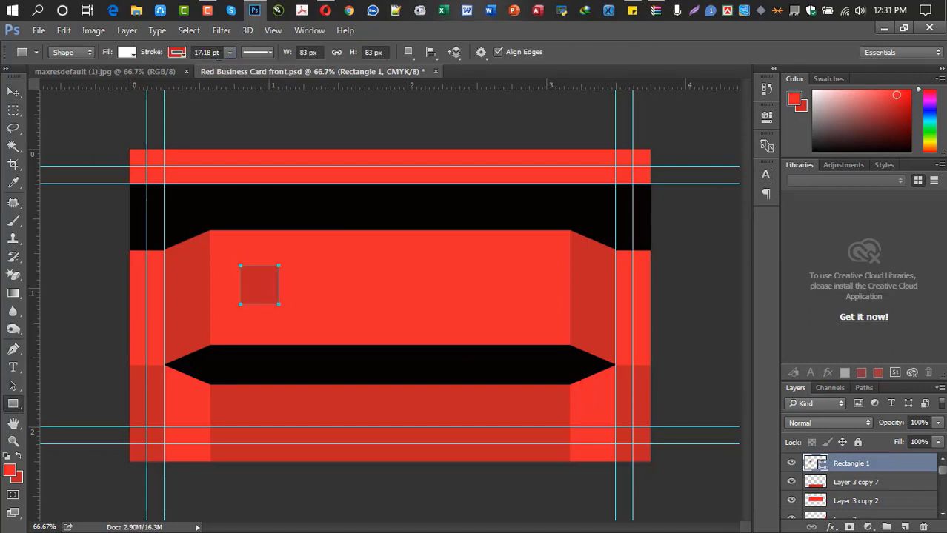
{"action": "left_click", "coordinate": [219, 53]}
{"action": "key", "text": "Return"}
Enlarge the square to about 124% with Free Transform.
{"action": "left_click", "coordinate": [13, 92]}
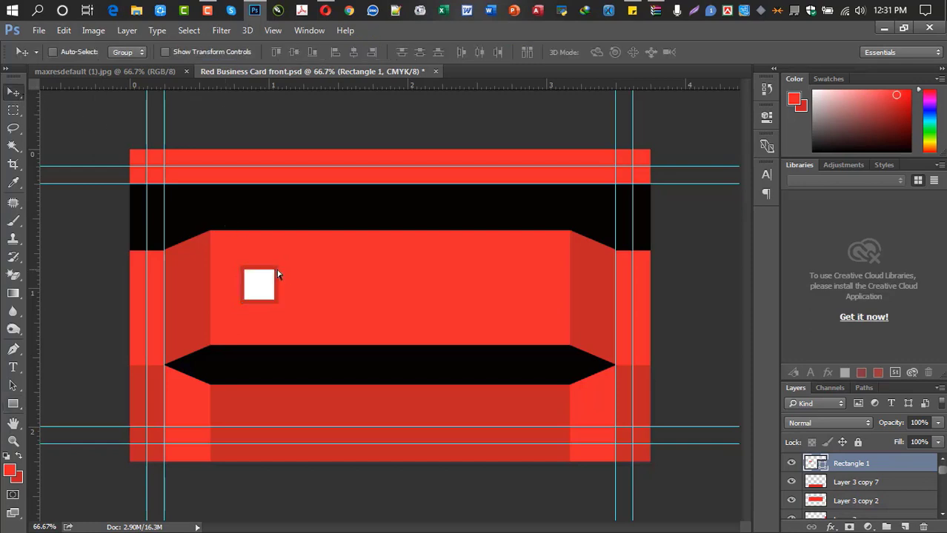
{"action": "key", "text": "ctrl+t"}
{"action": "left_click_drag", "start_coordinate": [278, 304], "coordinate": [282, 312]}
{"action": "key", "text": "Return"}
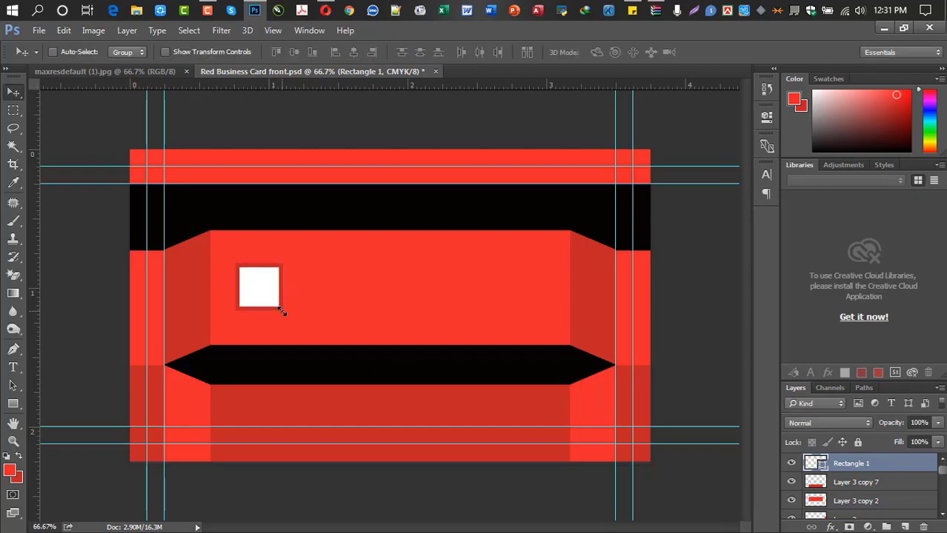
{"action": "left_click", "coordinate": [137, 10]}
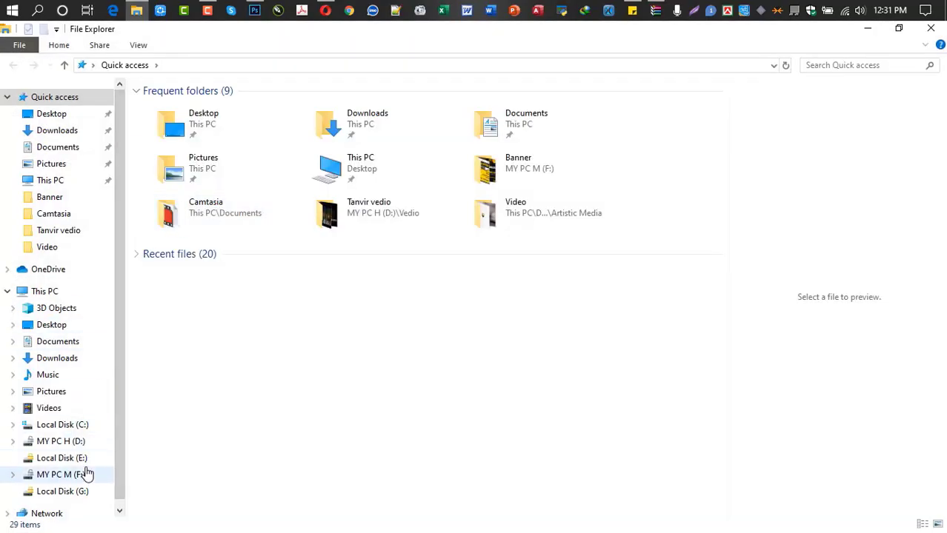
Drag the youtube logo image from the Pictures folder onto the Photoshop card document.
{"action": "left_click", "coordinate": [51, 163]}
{"action": "left_click", "coordinate": [547, 318]}
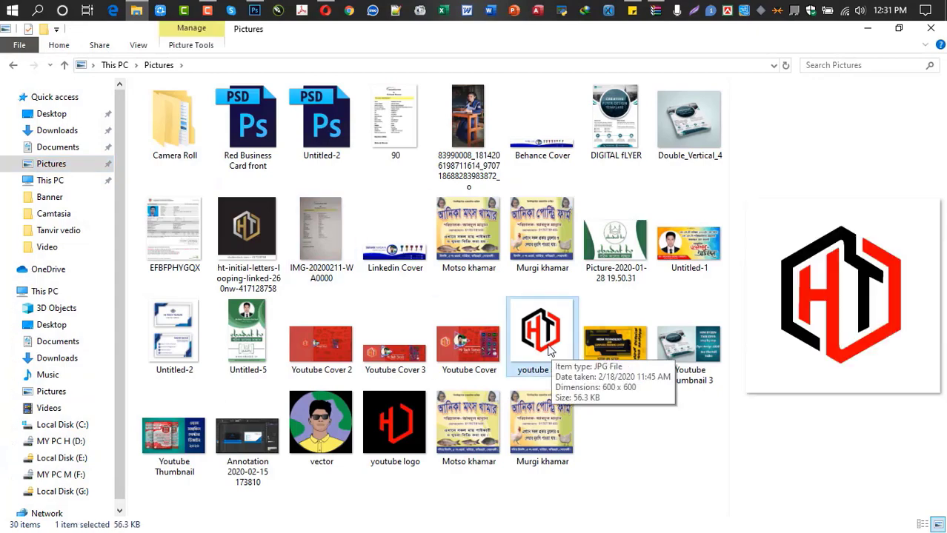
{"action": "right_click", "coordinate": [546, 311]}
{"action": "left_click", "coordinate": [555, 298]}
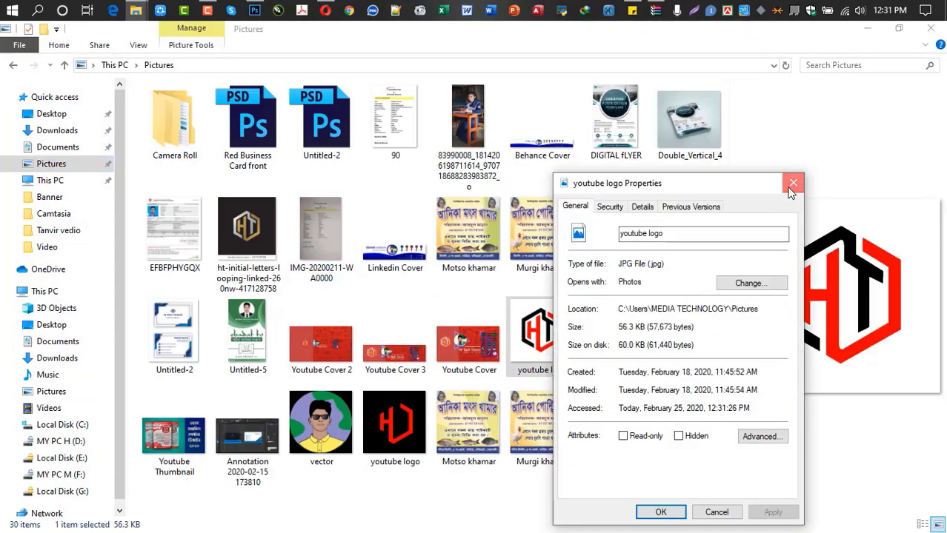
{"action": "left_click", "coordinate": [788, 180]}
{"action": "mouse_move", "coordinate": [542, 330]}
{"action": "left_mouse_down"}
{"action": "mouse_move", "coordinate": [326, 17]}
{"action": "mouse_move", "coordinate": [261, 13]}
{"action": "mouse_move", "coordinate": [390, 221]}
{"action": "left_mouse_up"}
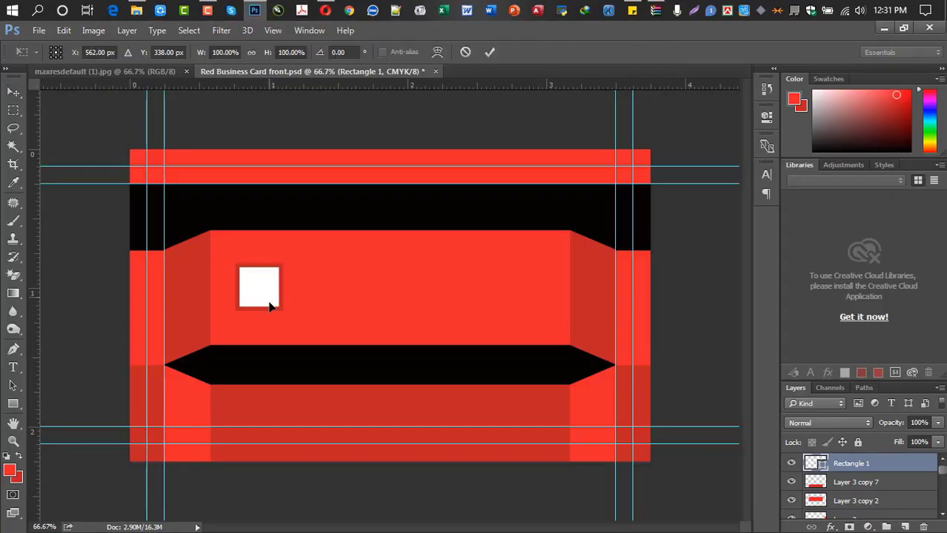
{"action": "left_click_drag", "start_coordinate": [388, 215], "coordinate": [389, 306]}
{"action": "left_click_drag", "start_coordinate": [531, 446], "coordinate": [405, 324]}
{"action": "key", "text": "ctrl+plus"}
{"action": "key", "text": "ctrl+plus"}
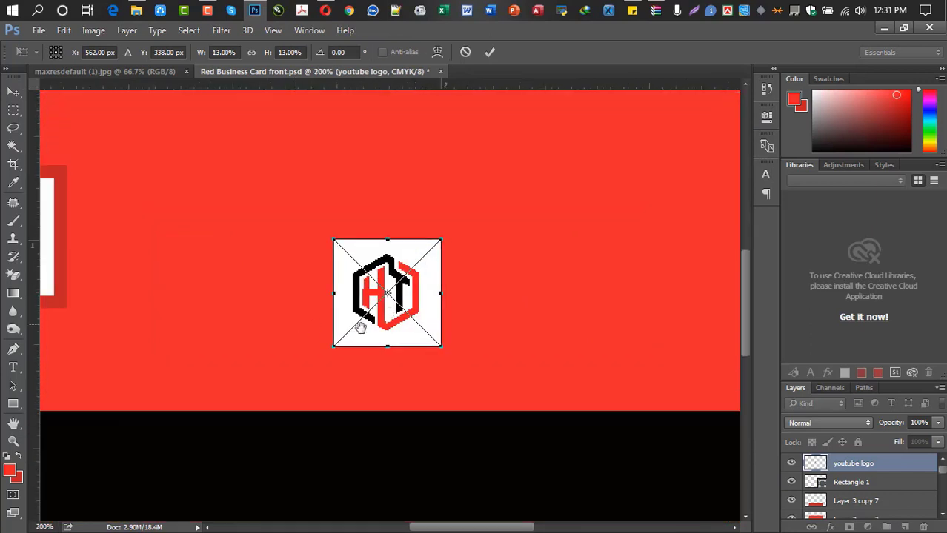
{"action": "scroll", "coordinate": [387, 317], "scroll_direction": "left", "scroll_amount": 3}
{"action": "mouse_move", "coordinate": [573, 317]}
{"action": "left_mouse_down"}
{"action": "mouse_move", "coordinate": [186, 270]}
{"action": "mouse_move", "coordinate": [185, 262]}
{"action": "mouse_move", "coordinate": [226, 291]}
{"action": "left_mouse_up"}
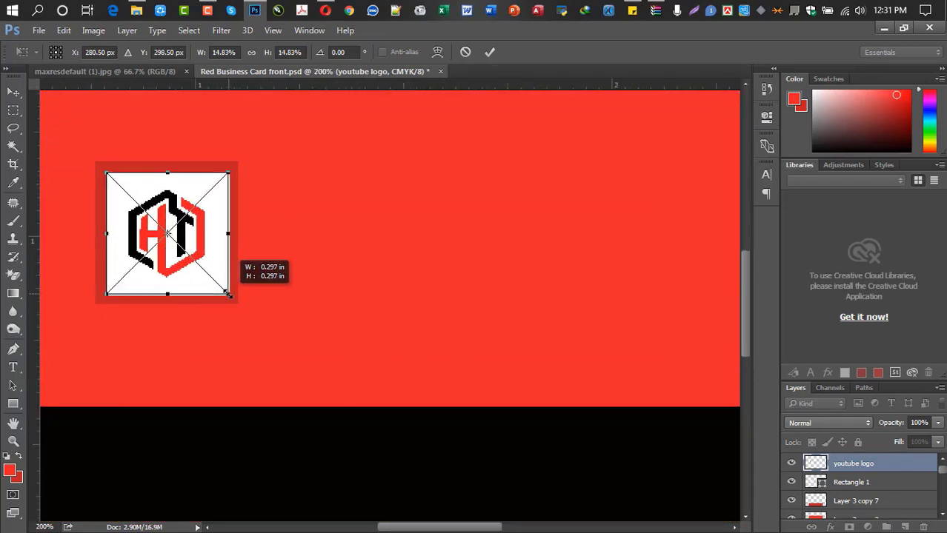
{"action": "key", "text": "Return"}
{"action": "key", "text": "ctrl+minus"}
{"action": "key", "text": "ctrl+minus"}
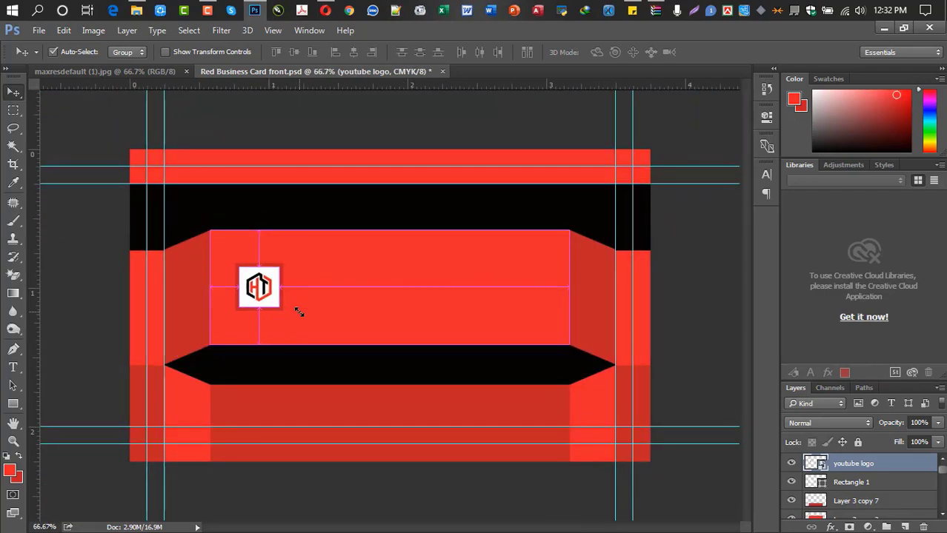
{"action": "left_click", "coordinate": [92, 70]}
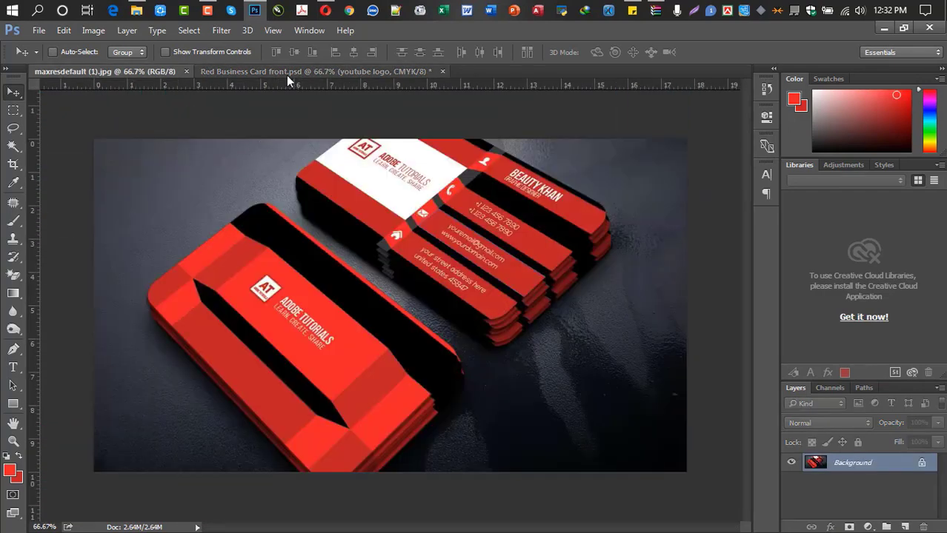
{"action": "left_click", "coordinate": [286, 72]}
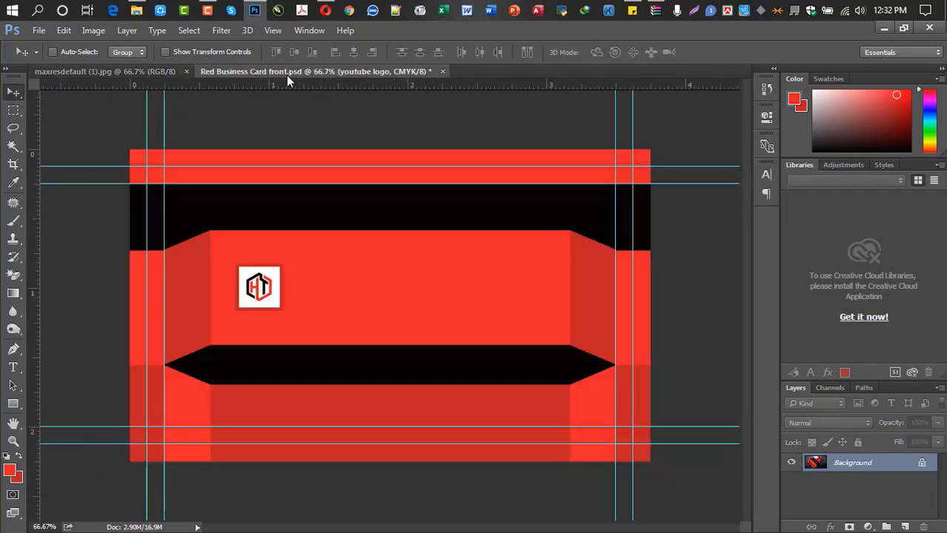
{"action": "left_click", "coordinate": [12, 368]}
{"action": "left_click", "coordinate": [143, 53]}
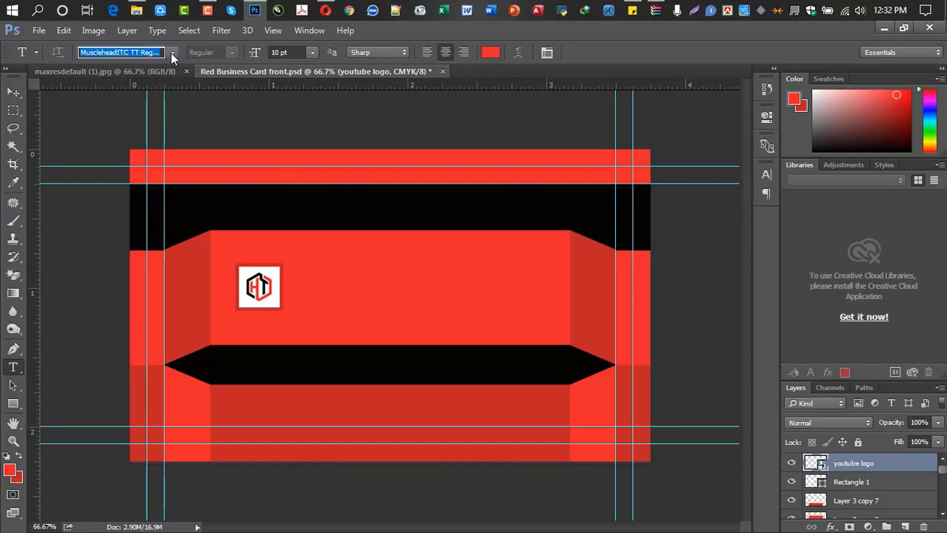
{"action": "left_click", "coordinate": [137, 10]}
{"action": "left_click", "coordinate": [57, 130]}
{"action": "scroll", "coordinate": [289, 215], "scroll_direction": "down", "scroll_amount": 5}
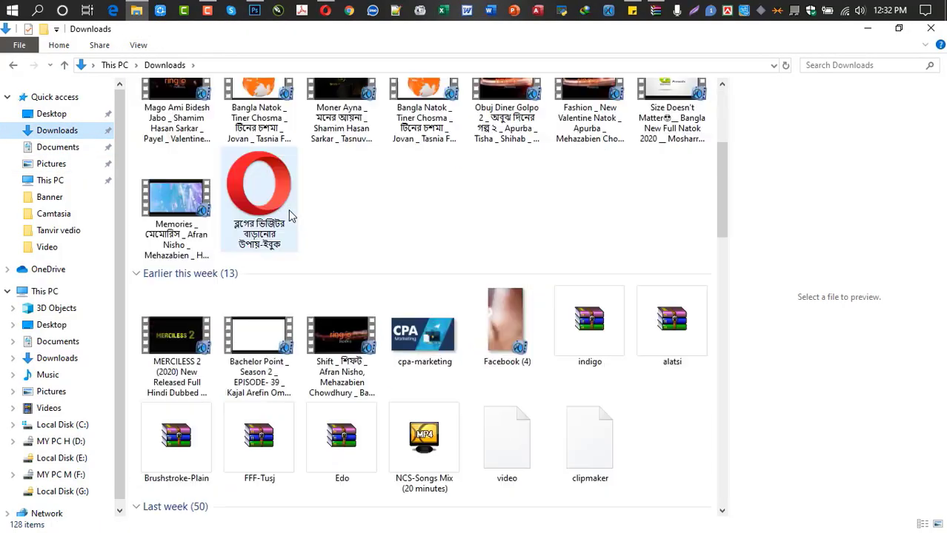
{"action": "scroll", "coordinate": [289, 216], "scroll_direction": "down", "scroll_amount": 4}
{"action": "scroll", "coordinate": [292, 165], "scroll_direction": "up", "scroll_amount": 2}
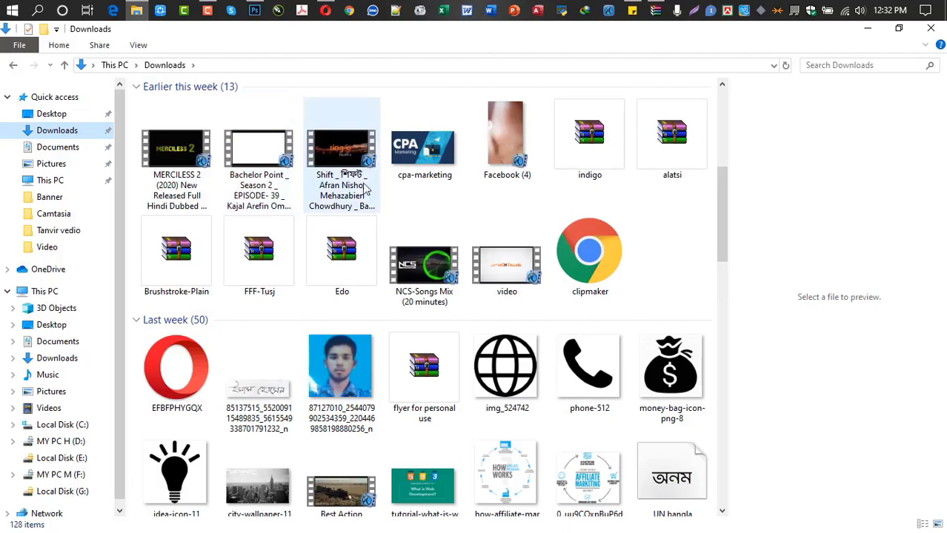
{"action": "left_click", "coordinate": [254, 10]}
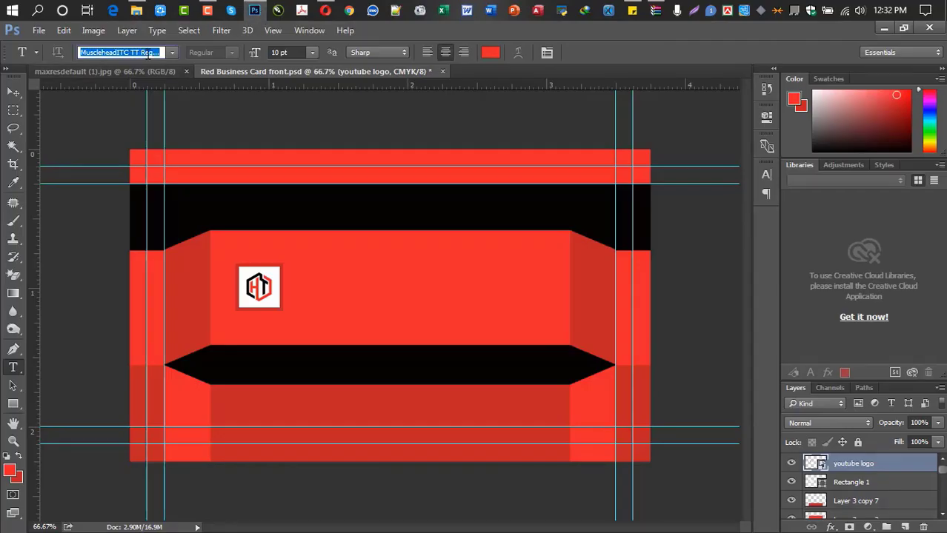
Start a text line beside the logo in Indigo Regular with white text colour.
{"action": "type", "text": "ind"}
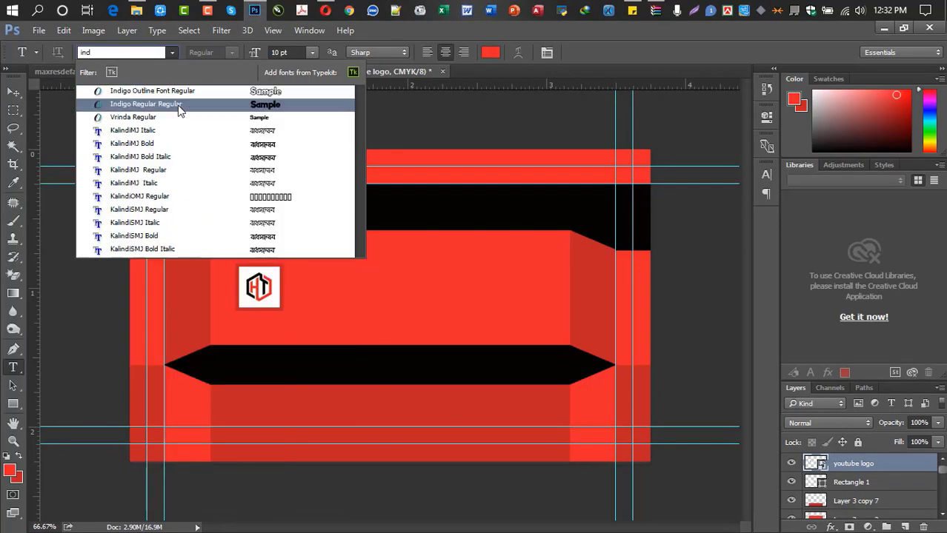
{"action": "left_click", "coordinate": [177, 104]}
{"action": "left_click", "coordinate": [298, 277]}
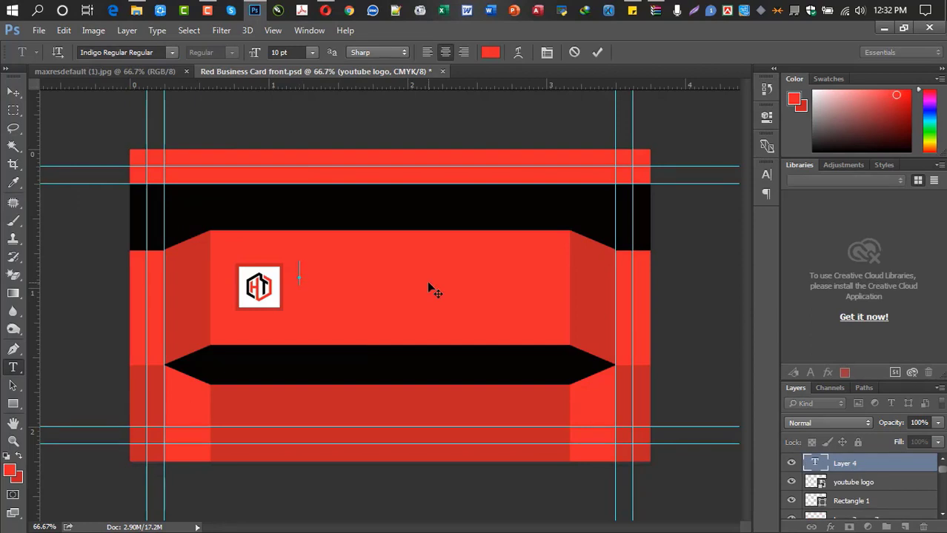
{"action": "left_click", "coordinate": [491, 52]}
{"action": "left_click", "coordinate": [440, 168]}
{"action": "left_click", "coordinate": [737, 161]}
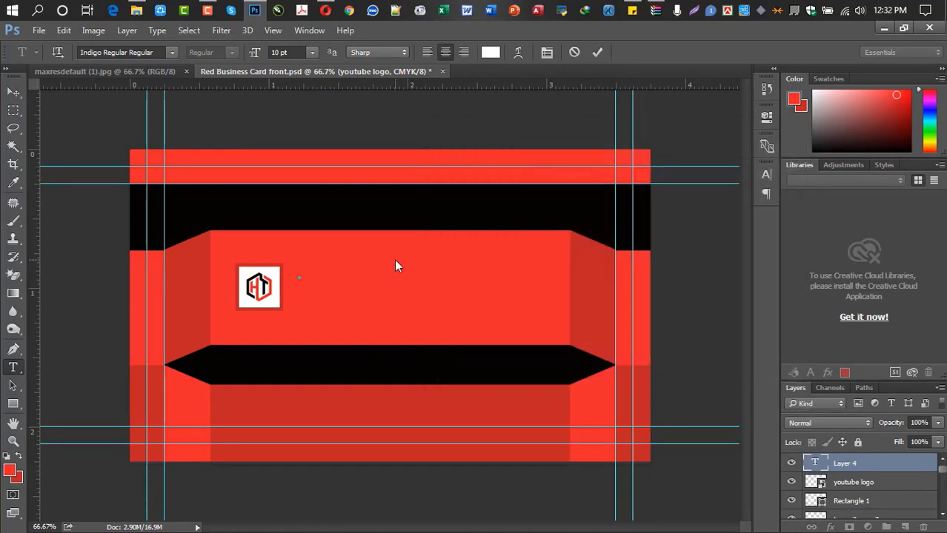
Type HI-TECH TANVIR and move it just right of the logo.
{"action": "type", "text": "h"}
{"action": "key", "text": "BackSpace"}
{"action": "type", "text": "HI"}
{"action": "type", "text": "-TECH TANVIR"}
{"action": "key", "text": "ctrl+Return"}
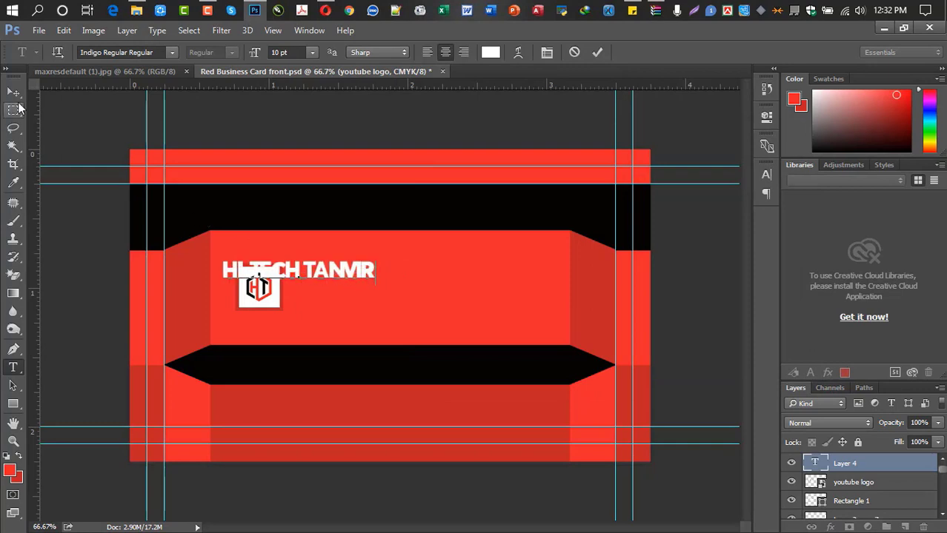
{"action": "key", "text": "v"}
{"action": "left_click_drag", "start_coordinate": [347, 286], "coordinate": [422, 292]}
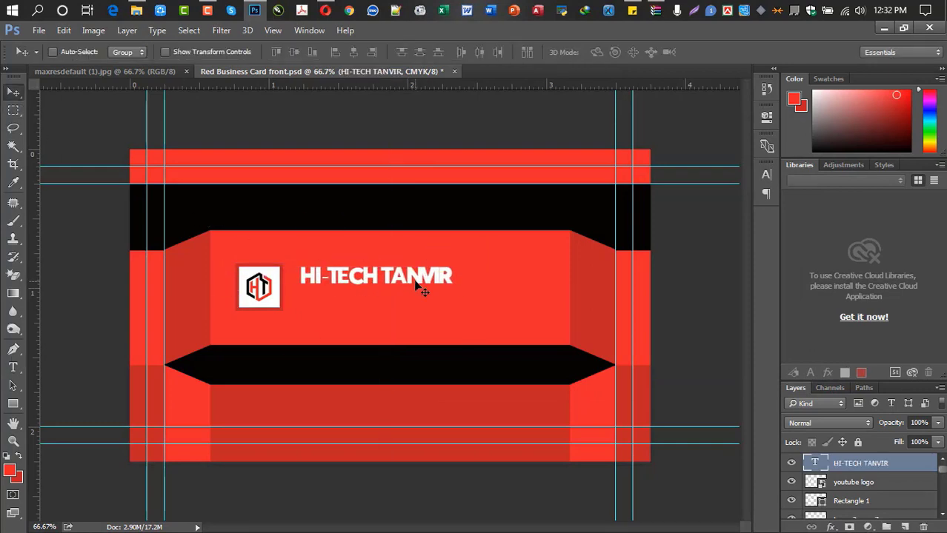
Type OVER THE TECH below the title in Indigo Outline font.
{"action": "key", "text": "t"}
{"action": "left_click", "coordinate": [303, 313]}
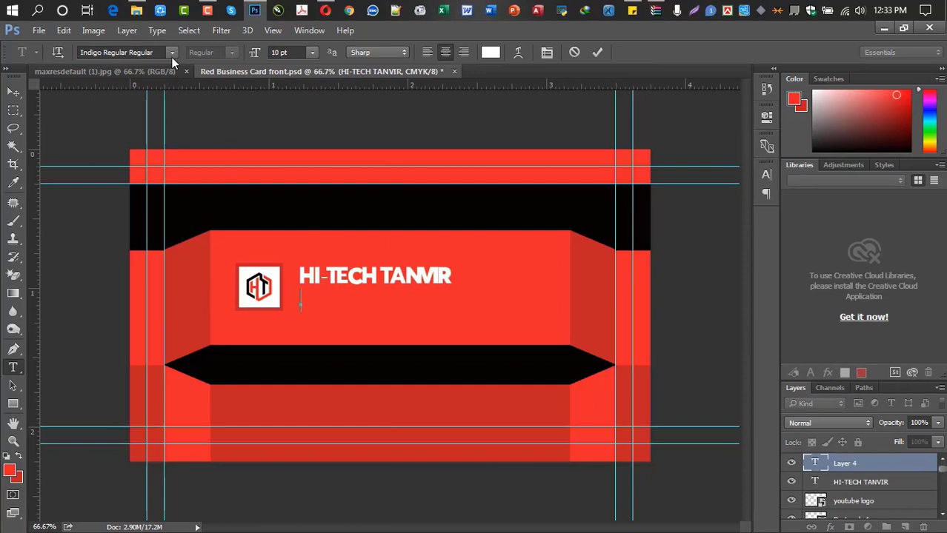
{"action": "left_click", "coordinate": [172, 51]}
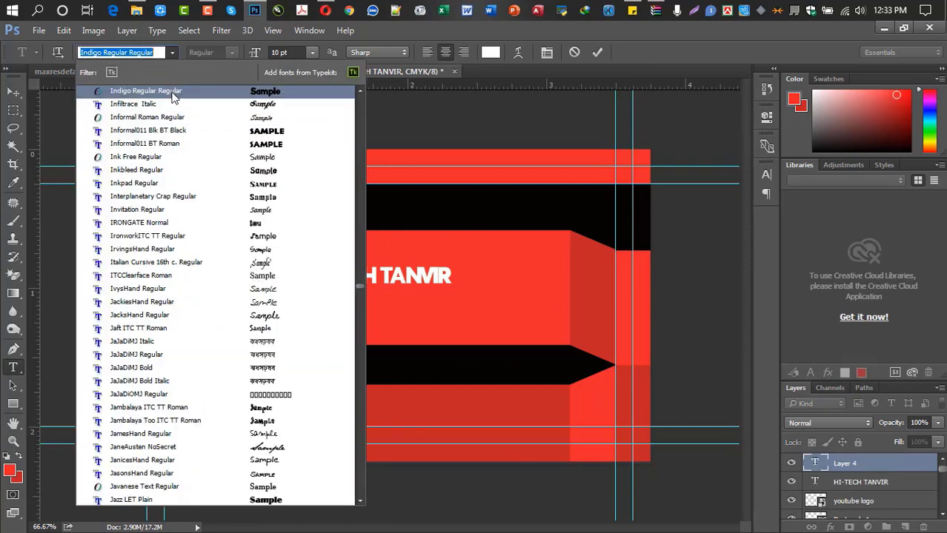
{"action": "type", "text": "IND"}
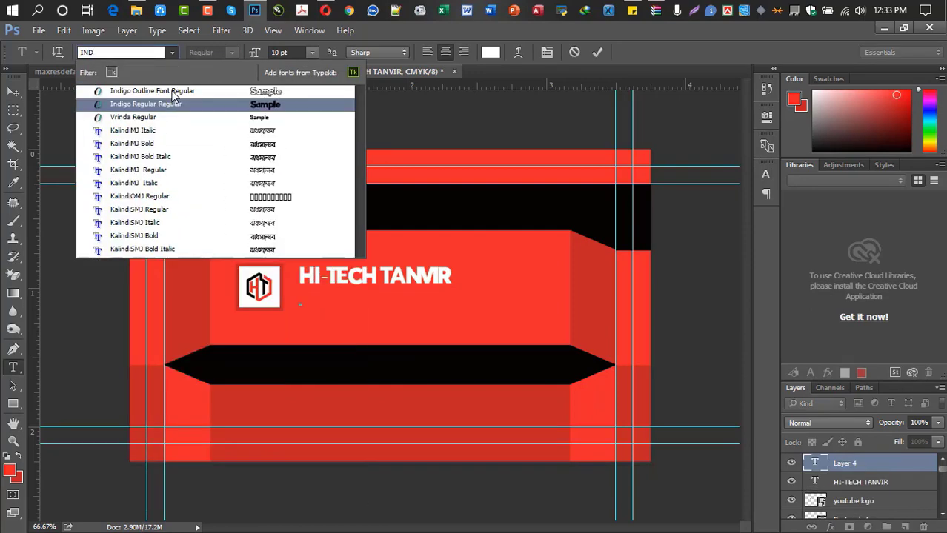
{"action": "left_click", "coordinate": [172, 91]}
{"action": "mouse_move", "coordinate": [268, 54]}
{"action": "left_mouse_down"}
{"action": "mouse_move", "coordinate": [241, 58]}
{"action": "mouse_move", "coordinate": [254, 58]}
{"action": "mouse_move", "coordinate": [274, 85]}
{"action": "left_mouse_up"}
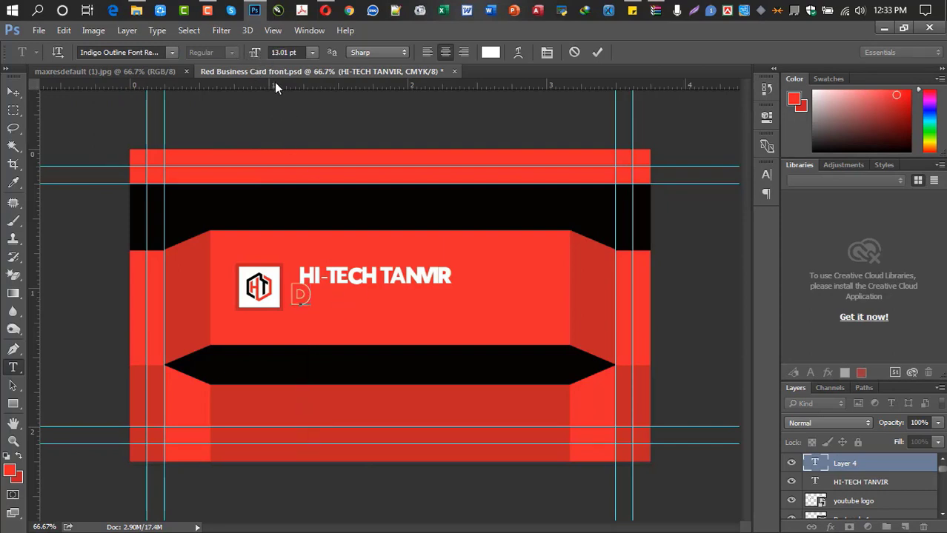
{"action": "type", "text": "OVER THE TECH"}
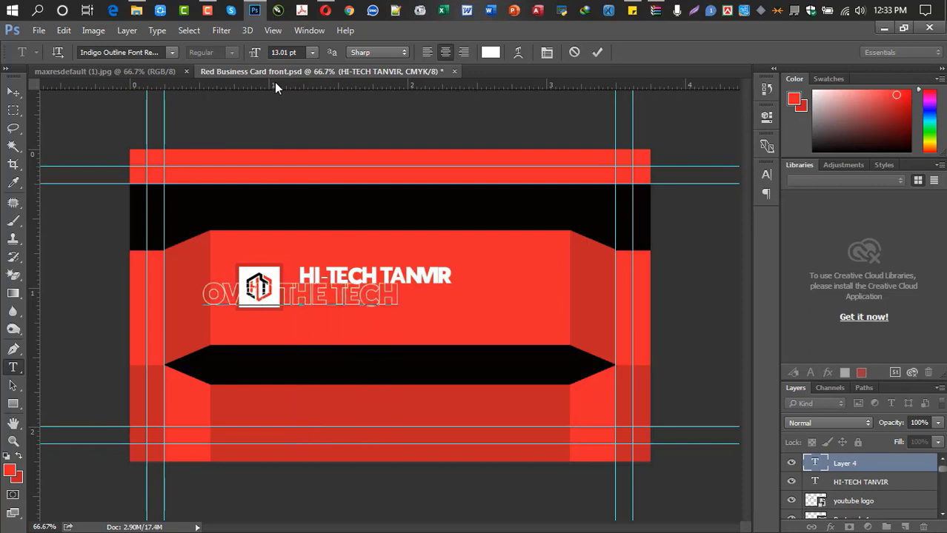
{"action": "left_click", "coordinate": [13, 92]}
Scale the OVER THE TECH tagline down and position it beneath the title.
{"action": "left_click_drag", "start_coordinate": [313, 317], "coordinate": [403, 326]}
{"action": "key", "text": "ctrl+t"}
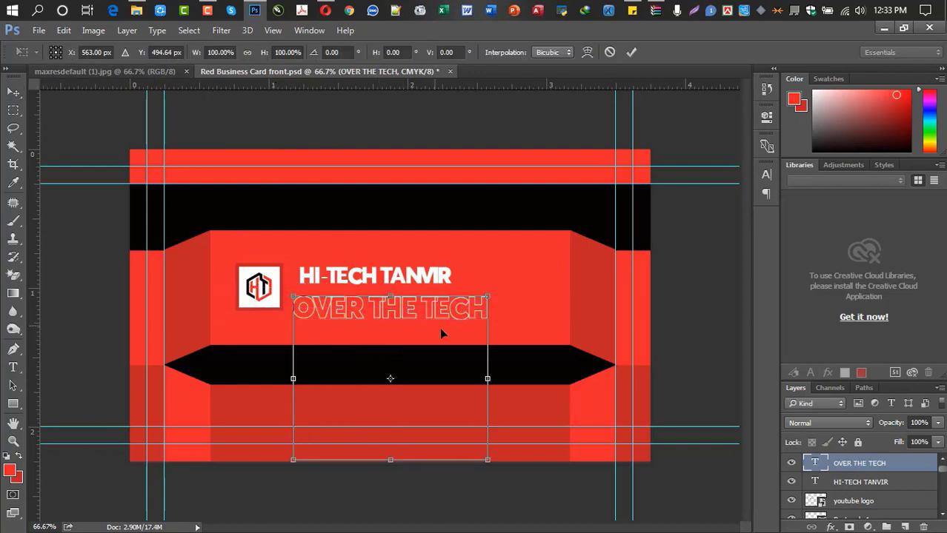
{"action": "left_click_drag", "start_coordinate": [472, 442], "coordinate": [426, 387]}
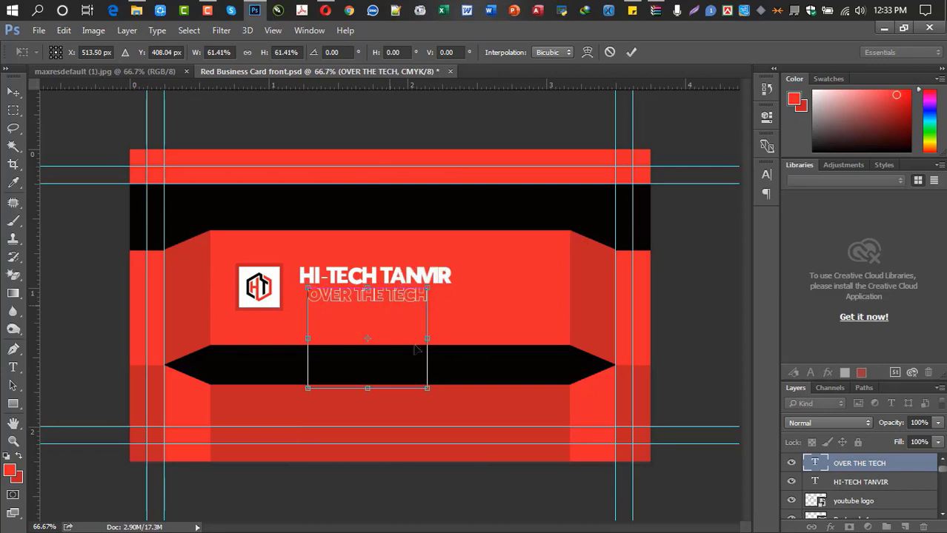
{"action": "key", "text": "Return"}
{"action": "left_click_drag", "start_coordinate": [390, 323], "coordinate": [390, 317]}
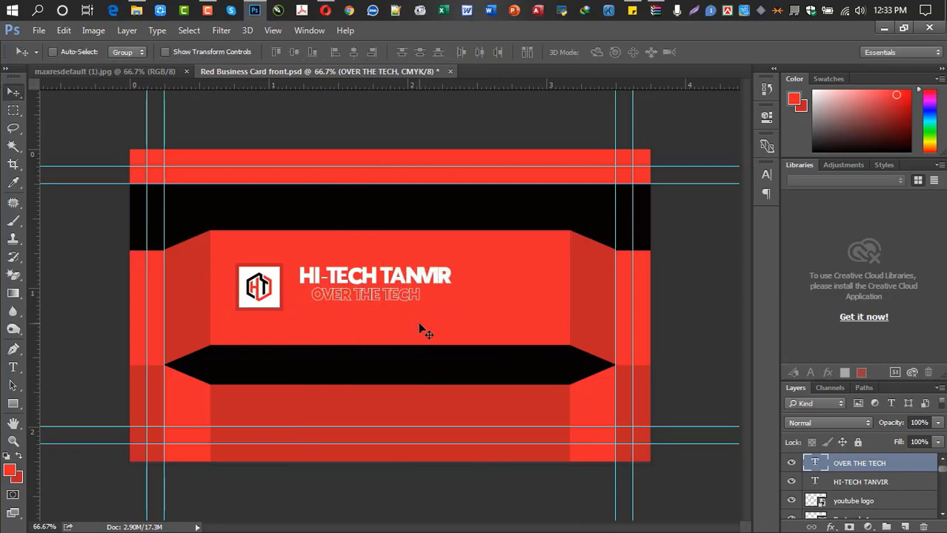
{"action": "key", "text": "shift+Right"}
{"action": "key", "text": "shift+Right"}
{"action": "key", "text": "shift+Right"}
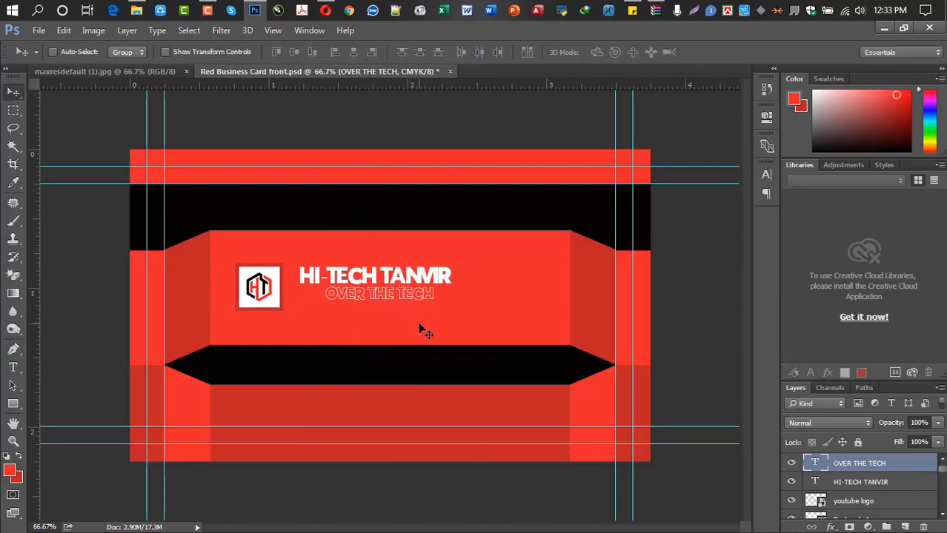
{"action": "left_click_drag", "start_coordinate": [406, 294], "coordinate": [397, 300]}
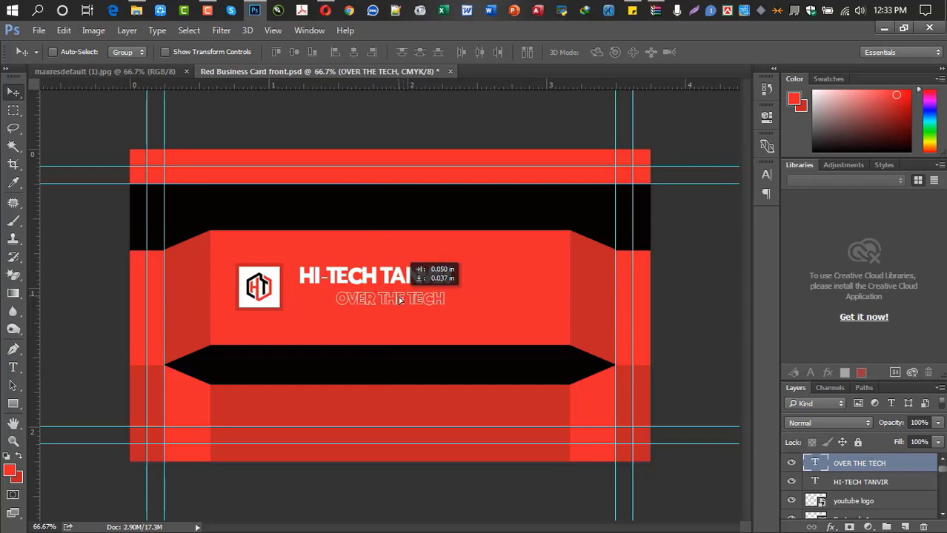
{"action": "mouse_move", "coordinate": [391, 275]}
{"action": "left_mouse_down"}
{"action": "mouse_move", "coordinate": [406, 276]}
{"action": "mouse_move", "coordinate": [403, 299]}
{"action": "left_mouse_up"}
Move the logo and its white square rightward, closer to the title.
{"action": "left_click", "coordinate": [281, 312], "text": "ctrl"}
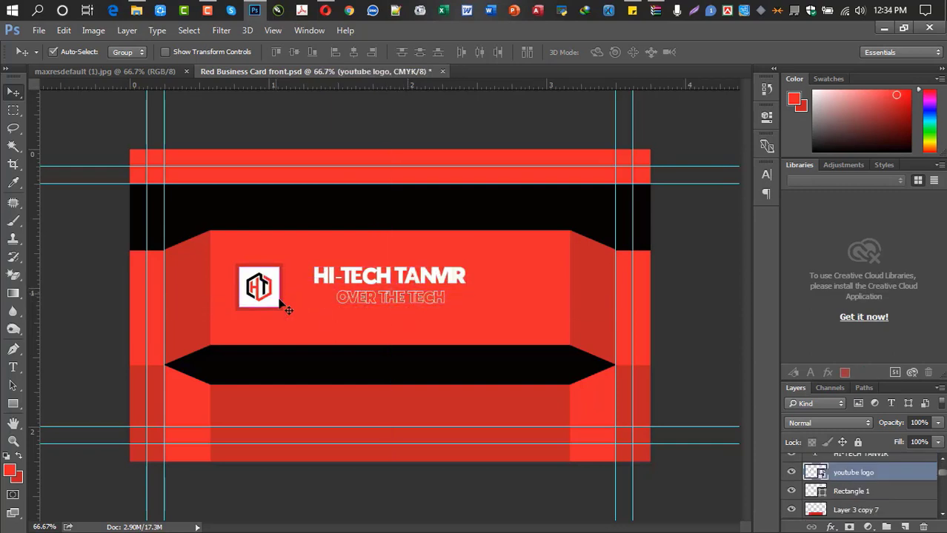
{"action": "left_click", "coordinate": [282, 314], "text": "ctrl+shift"}
{"action": "left_click_drag", "start_coordinate": [282, 313], "coordinate": [301, 310]}
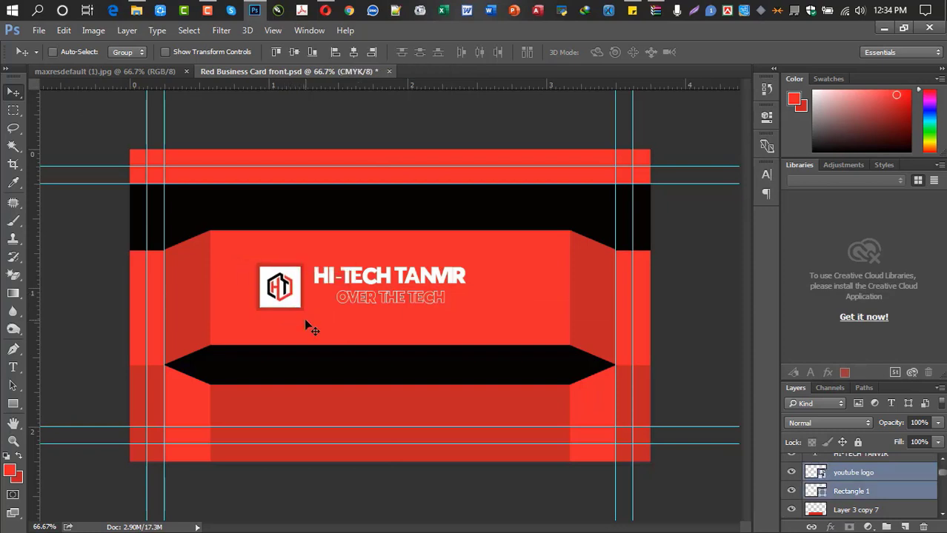
Widen OVER THE TECH's letter spacing and set its size to 6.2 pt.
{"action": "left_click", "coordinate": [348, 312], "text": "ctrl"}
{"action": "left_click", "coordinate": [13, 368]}
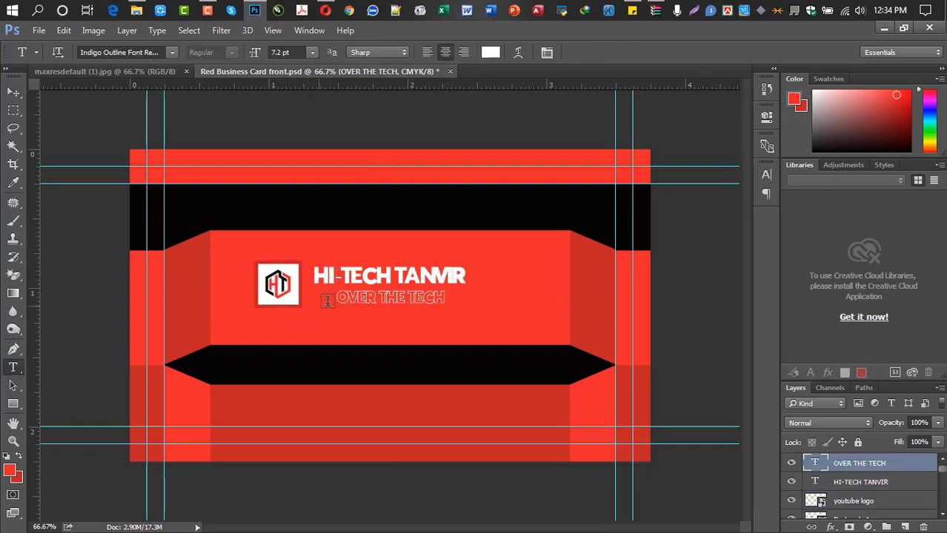
{"action": "left_click_drag", "start_coordinate": [348, 363], "coordinate": [350, 300]}
{"action": "key", "text": "alt+Right"}
{"action": "key", "text": "alt+Right"}
{"action": "key", "text": "alt+Right"}
{"action": "key", "text": "alt+Right"}
{"action": "key", "text": "alt+Right"}
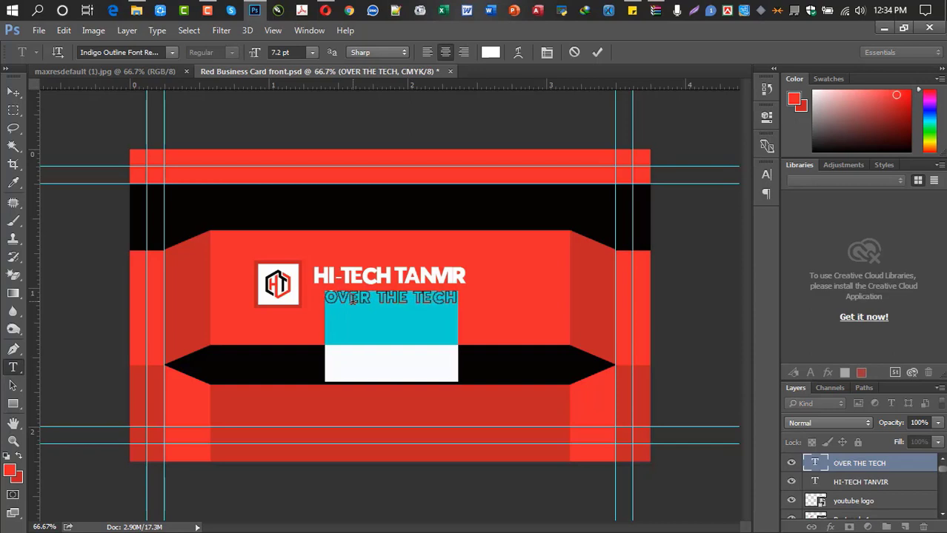
{"action": "key", "text": "alt+Right"}
{"action": "key", "text": "alt+Right"}
{"action": "key", "text": "alt+Right"}
{"action": "key", "text": "alt+Right"}
{"action": "key", "text": "alt+Right"}
{"action": "key", "text": "alt+Right"}
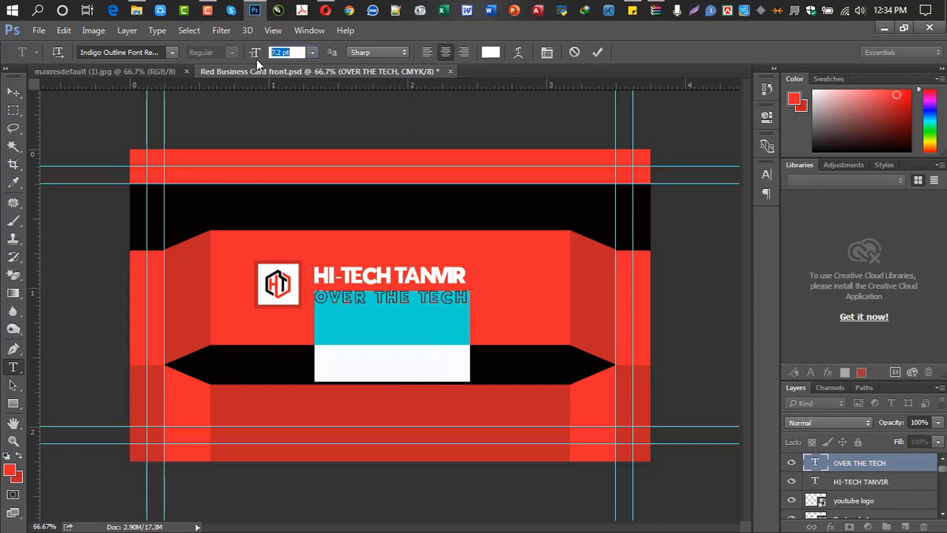
{"action": "type", "text": "6.2"}
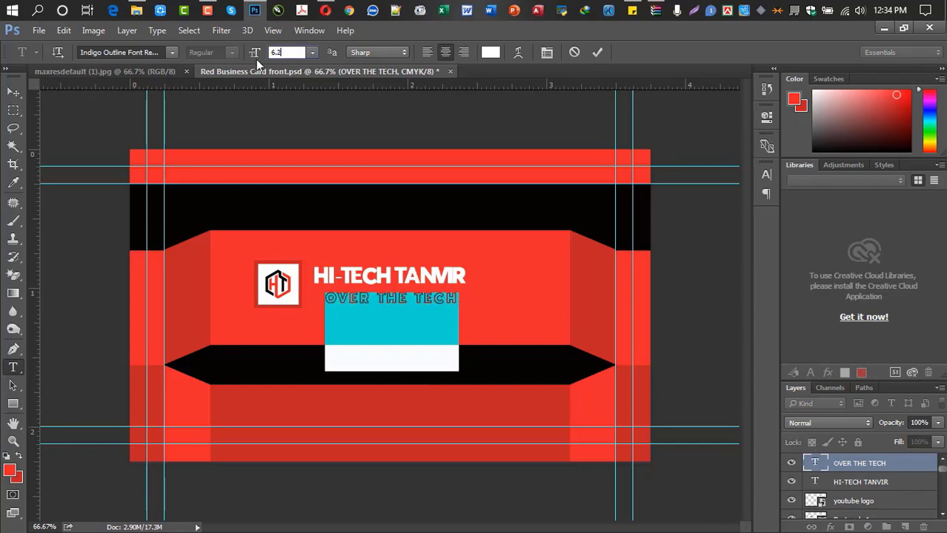
{"action": "key", "text": "Return"}
Nudge the tagline up and left into place beneath the title.
{"action": "left_click", "coordinate": [11, 94]}
{"action": "left_click", "coordinate": [11, 93]}
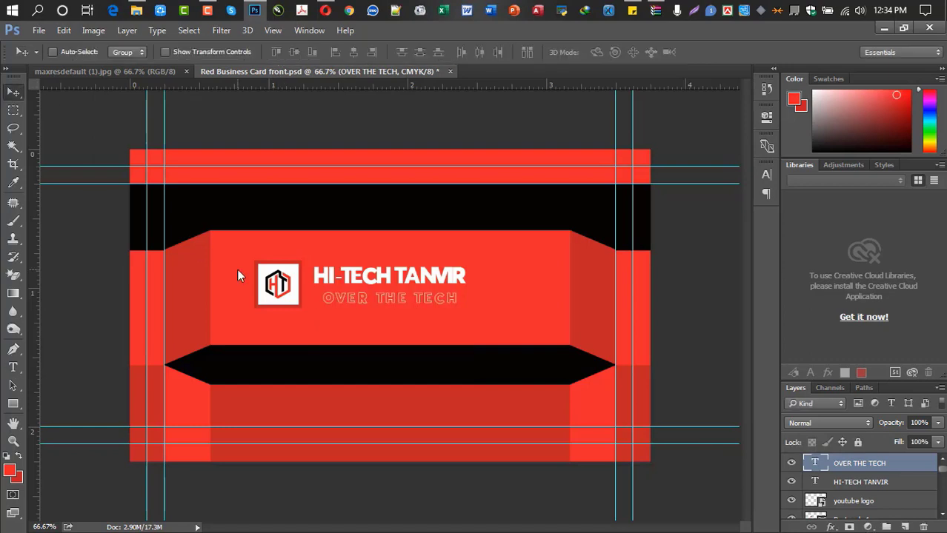
{"action": "key", "text": "Up"}
{"action": "key", "text": "Up"}
{"action": "key", "text": "Up"}
{"action": "key", "text": "Left"}
{"action": "key", "text": "Left"}
{"action": "key", "text": "Left"}
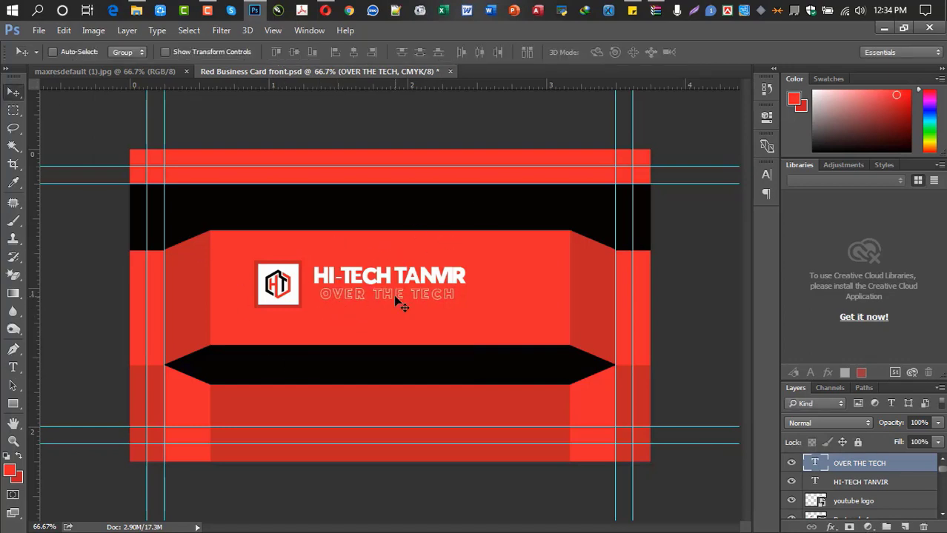
{"action": "left_click", "coordinate": [13, 367]}
Set the new text's font to Arial Regular.
{"action": "left_click", "coordinate": [123, 52]}
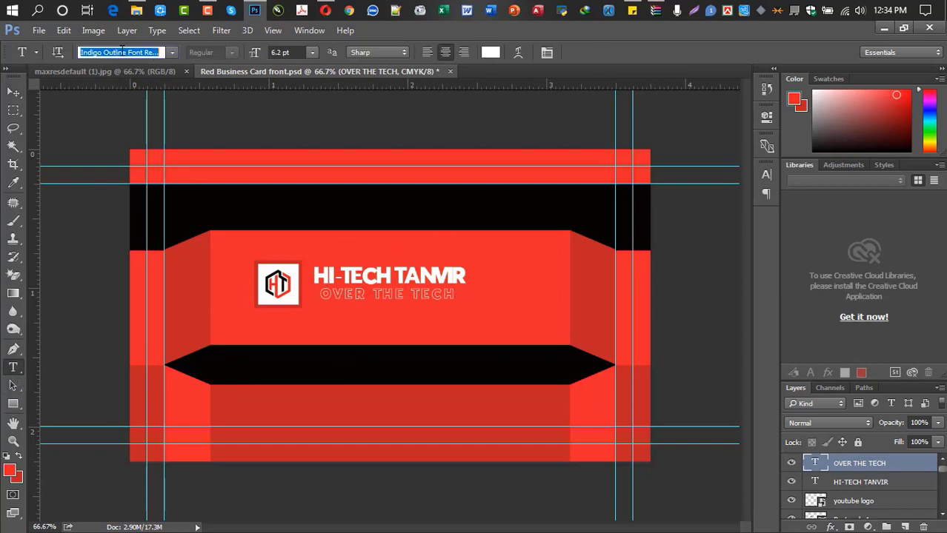
{"action": "type", "text": "MYRI"}
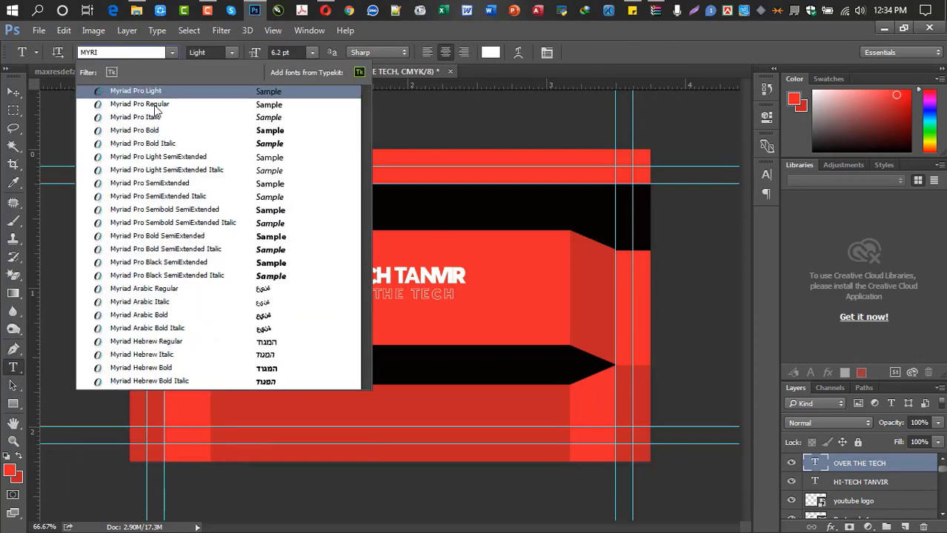
{"action": "left_click", "coordinate": [234, 400]}
{"action": "type", "text": "WW"}
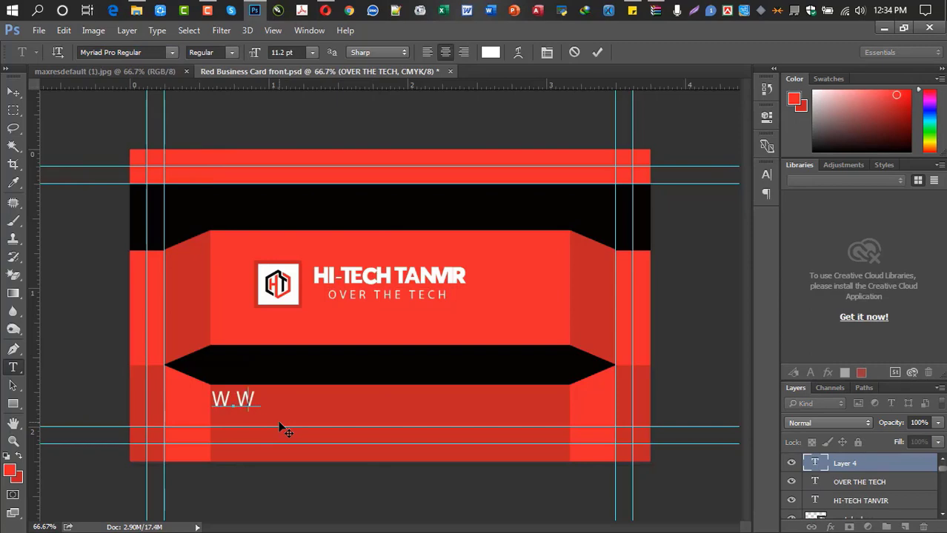
{"action": "key", "text": "BackSpace"}
{"action": "key", "text": "ctrl+t"}
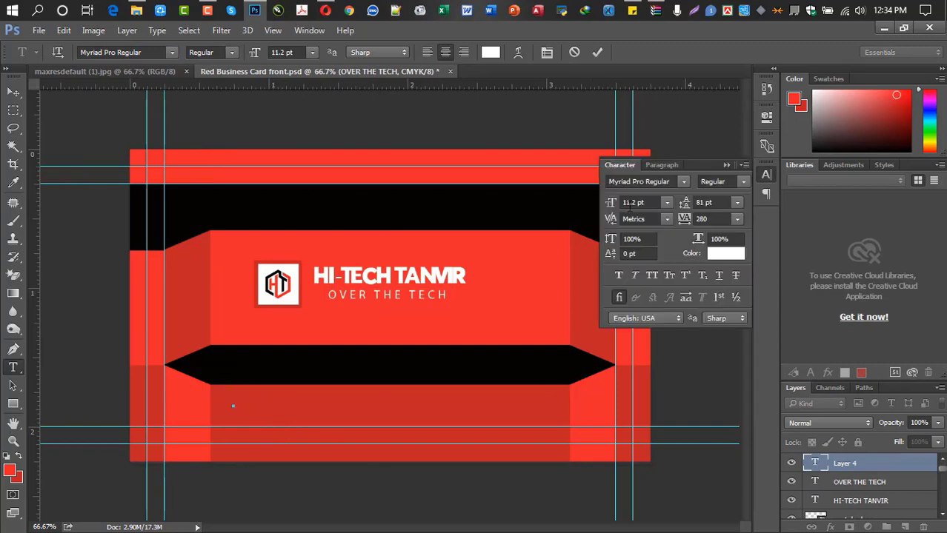
{"action": "left_click", "coordinate": [737, 219]}
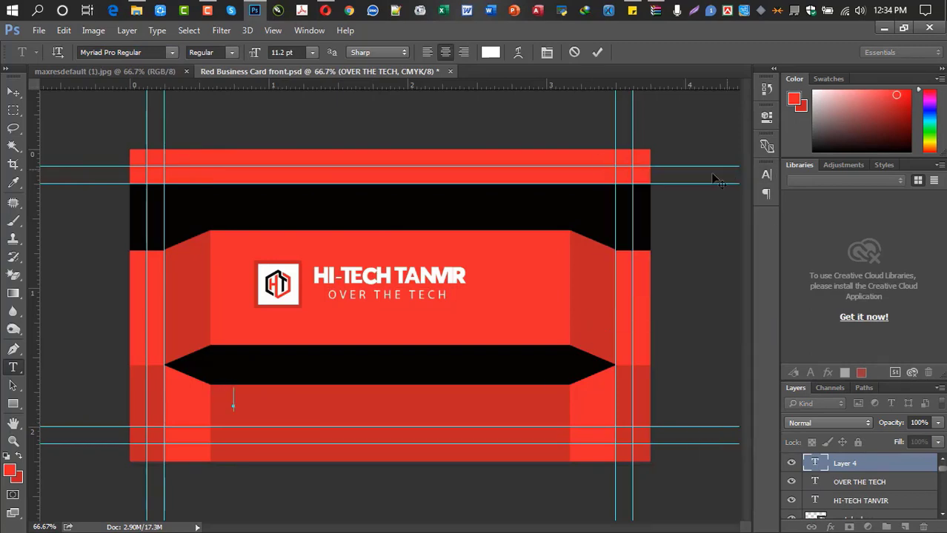
{"action": "left_click", "coordinate": [766, 174]}
{"action": "left_click", "coordinate": [111, 52]}
{"action": "type", "text": "ARIAL"}
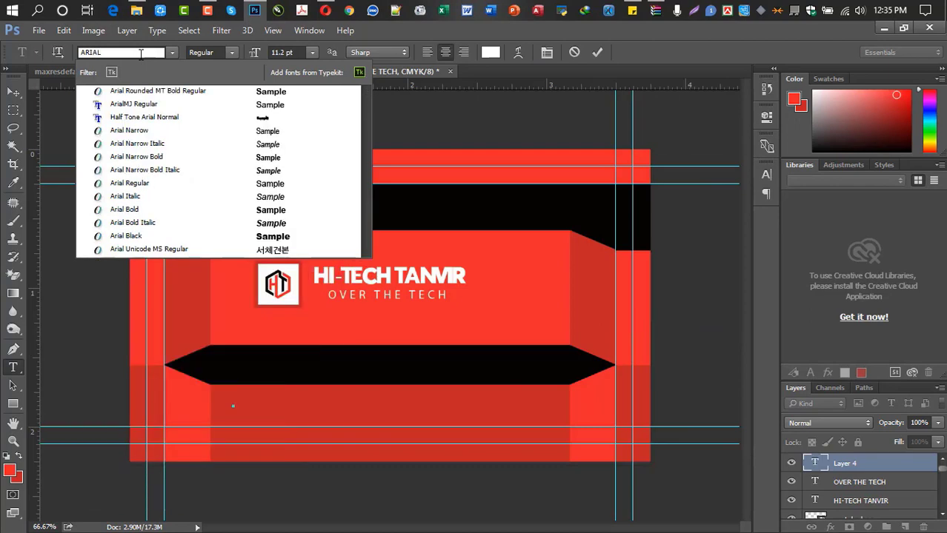
{"action": "left_click", "coordinate": [180, 183]}
{"action": "type", "text": "ww"}
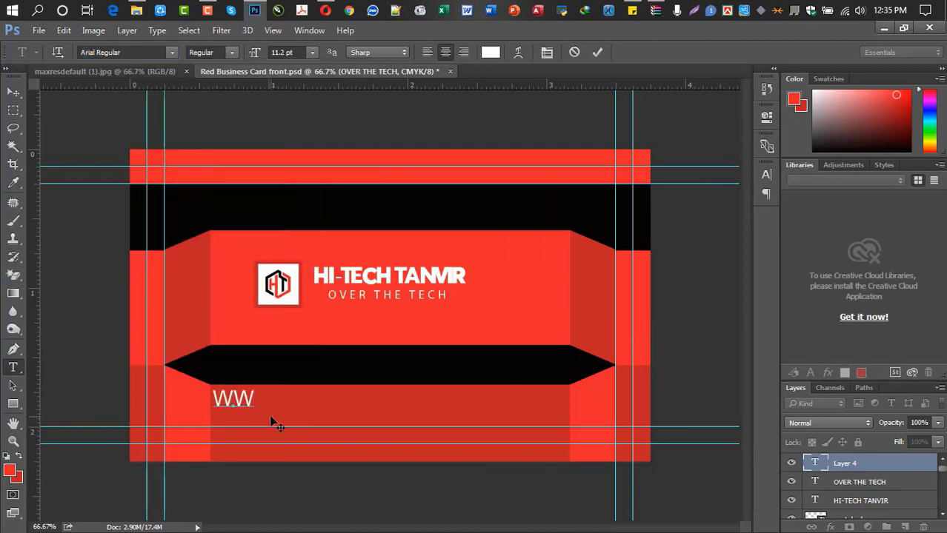
{"action": "type", "text": "w"}
{"action": "key", "text": "BackSpace"}
{"action": "key", "text": "BackSpace"}
{"action": "key", "text": "BackSpace"}
{"action": "type", "text": "ww."}
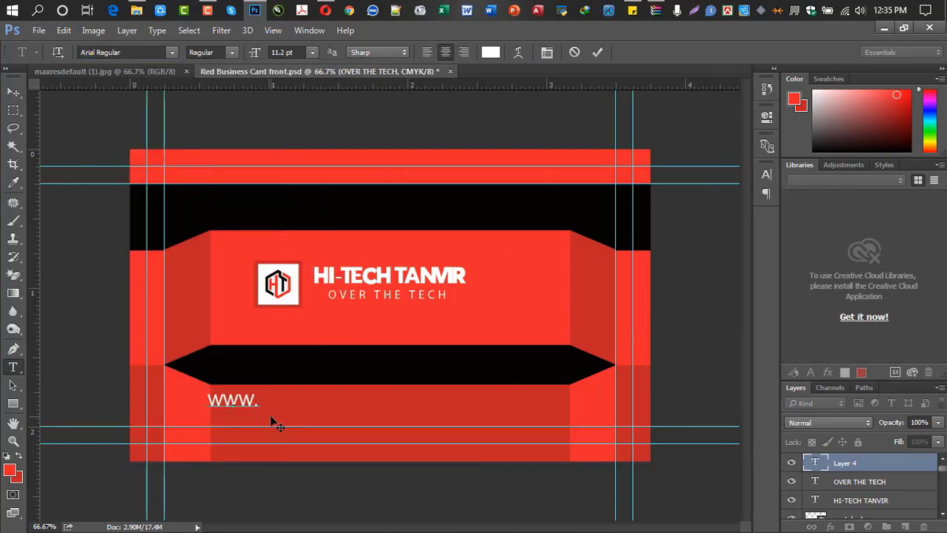
{"action": "type", "text": "hitech"}
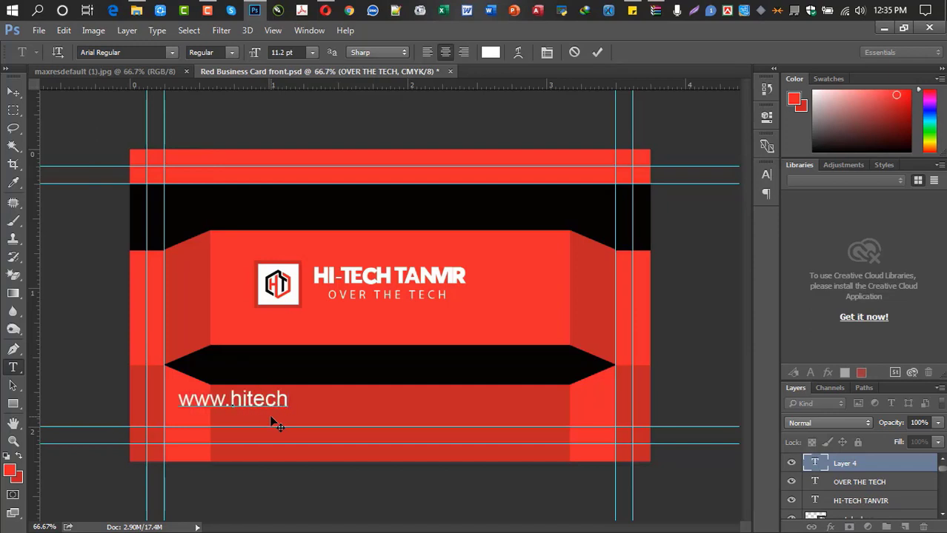
{"action": "type", "text": "tan"}
{"action": "key", "text": "BackSpace"}
{"action": "key", "text": "BackSpace"}
{"action": "key", "text": "BackSpace"}
{"action": "type", "text": "tanvir"}
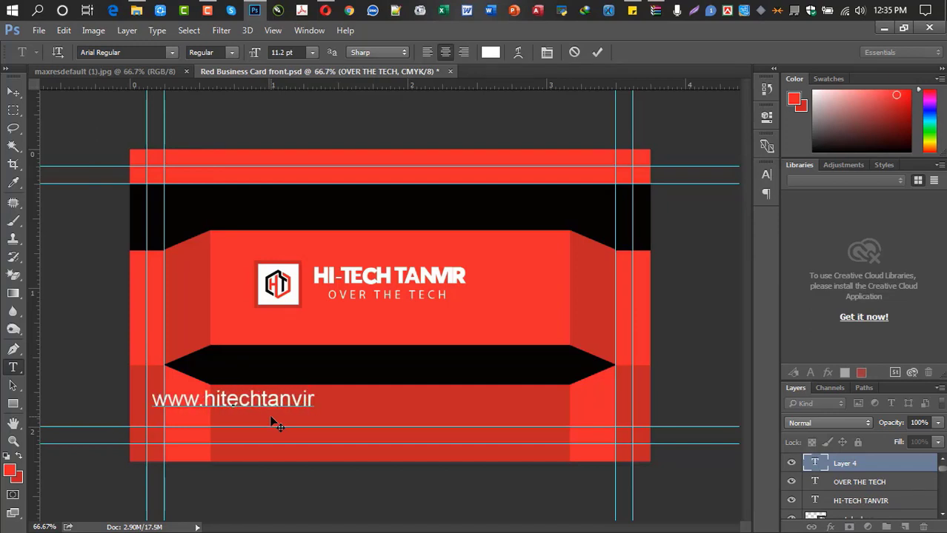
{"action": "type", "text": "."}
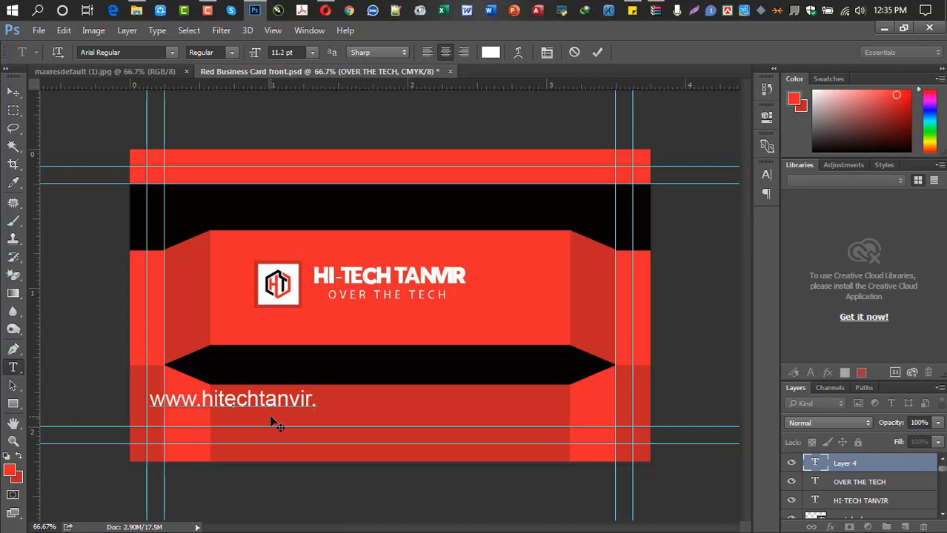
{"action": "type", "text": "com"}
{"action": "key", "text": "ctrl+Return"}
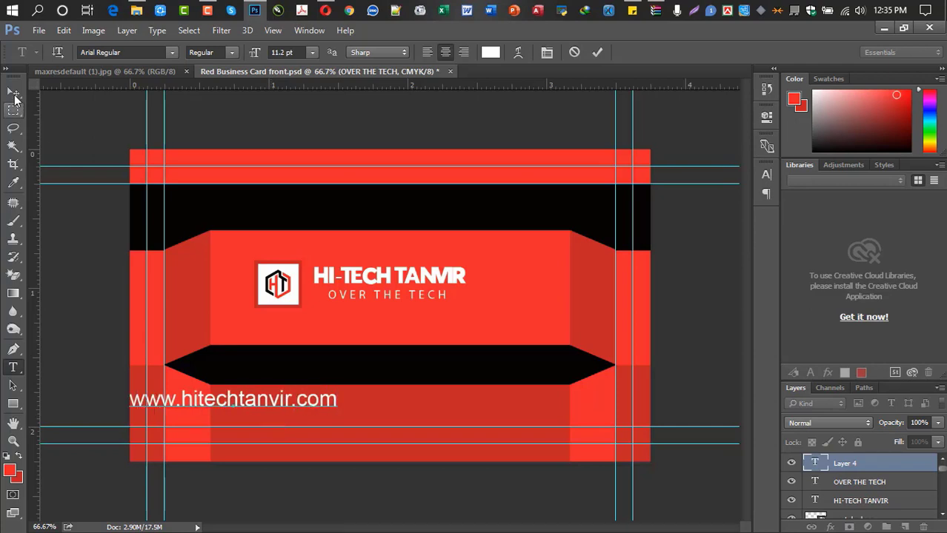
Move the web address lower right and scale it with Ctrl+T.
{"action": "key", "text": "v"}
{"action": "left_click_drag", "start_coordinate": [296, 413], "coordinate": [401, 415]}
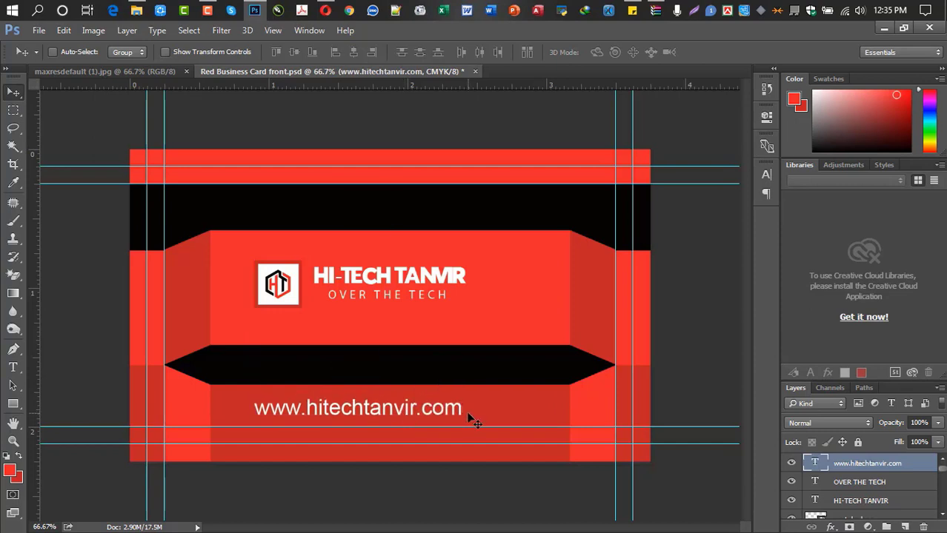
{"action": "mouse_move", "coordinate": [459, 400]}
{"action": "left_mouse_down"}
{"action": "mouse_move", "coordinate": [474, 409]}
{"action": "mouse_move", "coordinate": [457, 419]}
{"action": "left_mouse_up"}
{"action": "key", "text": "ctrl+t"}
{"action": "key", "text": "Return"}
Widen the web address's letter spacing and centre it on the red band.
{"action": "left_click", "coordinate": [13, 367]}
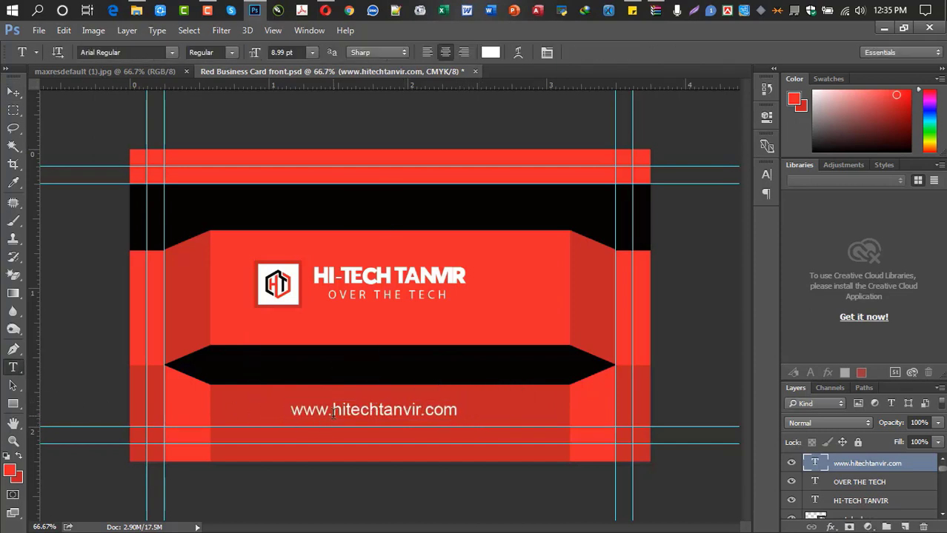
{"action": "left_click", "coordinate": [333, 415]}
{"action": "key", "text": "ctrl+a"}
{"action": "key", "text": "alt+Right"}
{"action": "key", "text": "alt+Right"}
{"action": "key", "text": "alt+Right"}
{"action": "key", "text": "alt+Right"}
{"action": "key", "text": "alt+Right"}
{"action": "key", "text": "alt+Right"}
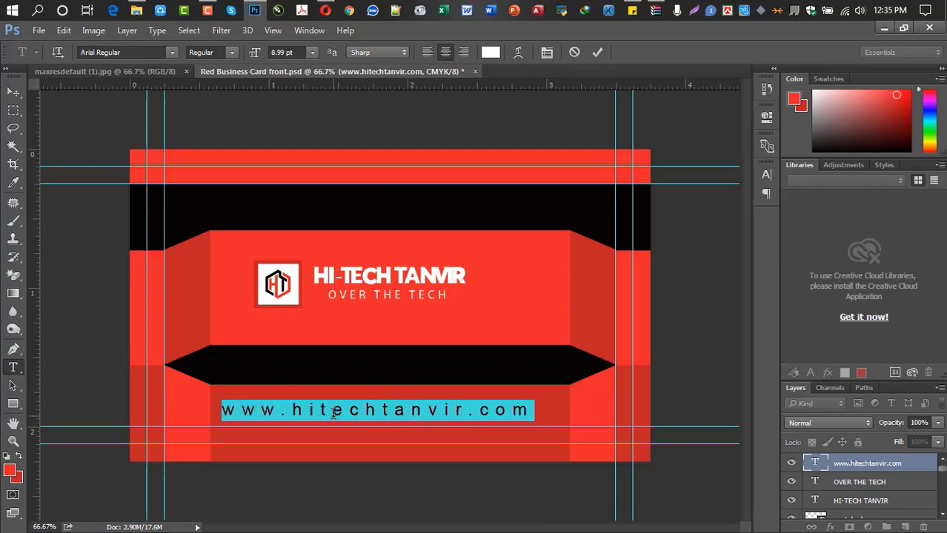
{"action": "key", "text": "alt+Right"}
{"action": "key", "text": "alt+Right"}
{"action": "key", "text": "alt+Right"}
{"action": "left_click", "coordinate": [13, 92]}
{"action": "left_click_drag", "start_coordinate": [370, 413], "coordinate": [383, 416]}
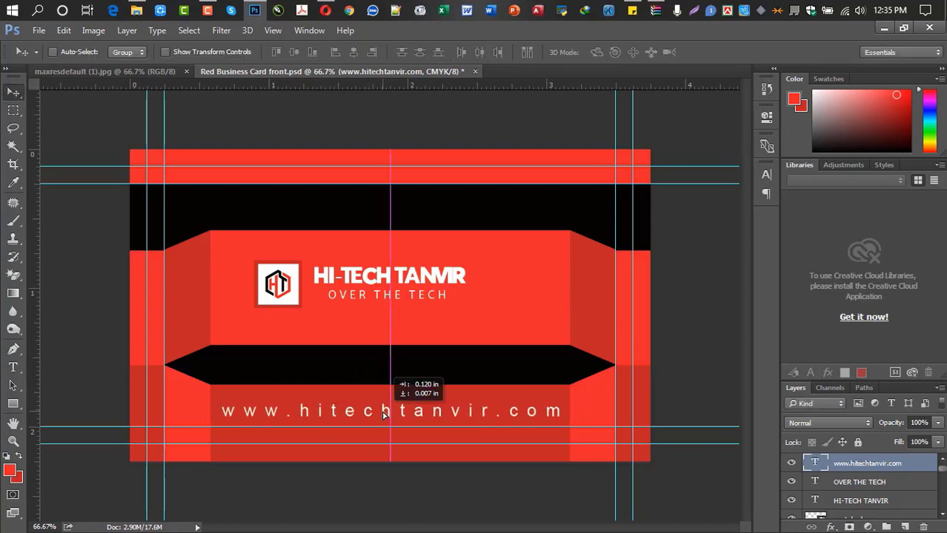
{"action": "key", "text": "Up"}
{"action": "key", "text": "Up"}
{"action": "key", "text": "Up"}
{"action": "key", "text": "Up"}
{"action": "key", "text": "Up"}
{"action": "key", "text": "Up"}
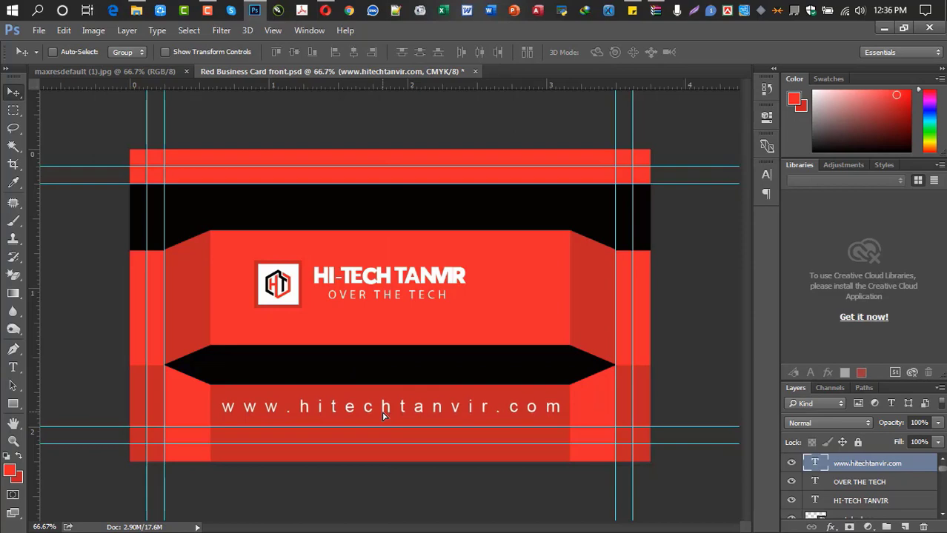
Float the card document into its own window and choose Duplicate.
{"action": "right_click", "coordinate": [318, 72]}
{"action": "key", "text": "Escape"}
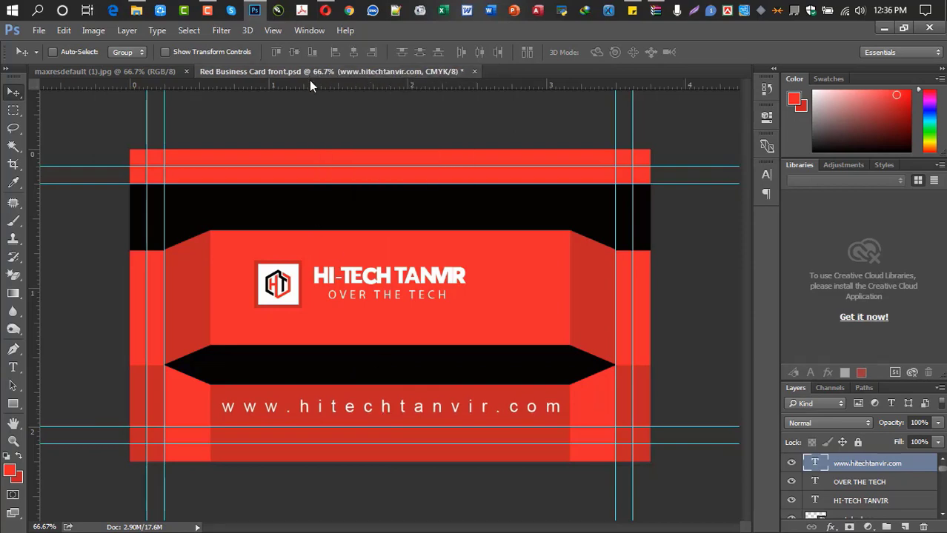
{"action": "left_click_drag", "start_coordinate": [309, 73], "coordinate": [310, 95]}
{"action": "right_click", "coordinate": [310, 95]}
{"action": "left_click", "coordinate": [337, 105]}
Confirm the duplicate, dock the window among the tabs, and check the reference photo.
{"action": "left_click", "coordinate": [594, 170]}
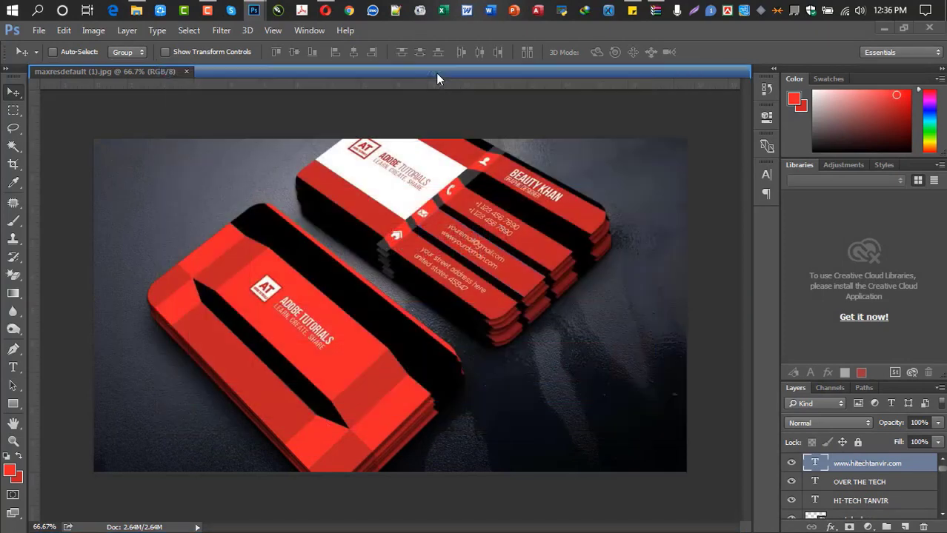
{"action": "left_click_drag", "start_coordinate": [474, 99], "coordinate": [536, 72]}
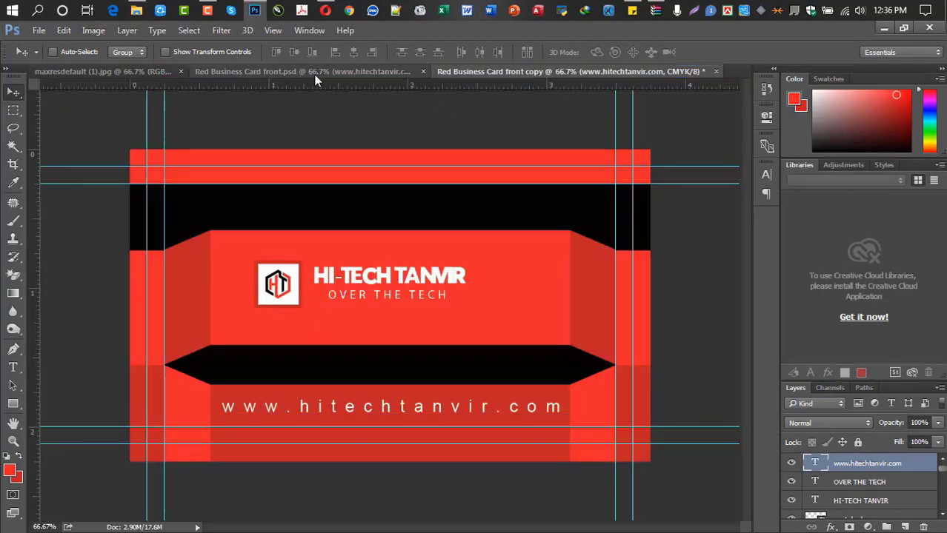
{"action": "left_click", "coordinate": [314, 72]}
{"action": "left_click", "coordinate": [500, 72]}
{"action": "left_click", "coordinate": [165, 70]}
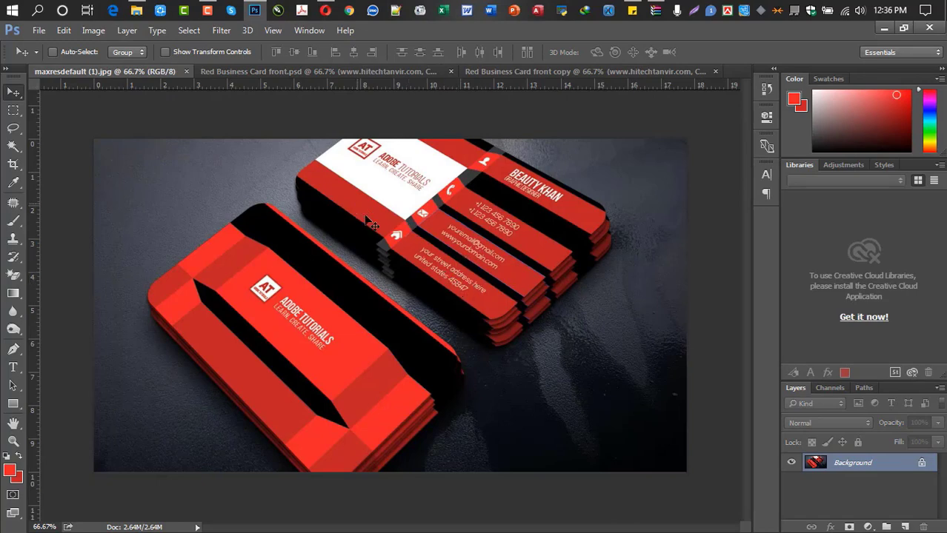
{"action": "left_click", "coordinate": [481, 71]}
Fine-tune the top band's position in front.psd, then bring up the front copy.
{"action": "left_click", "coordinate": [371, 66]}
{"action": "left_click_drag", "start_coordinate": [397, 199], "coordinate": [399, 180]}
{"action": "key", "text": "shift+Up"}
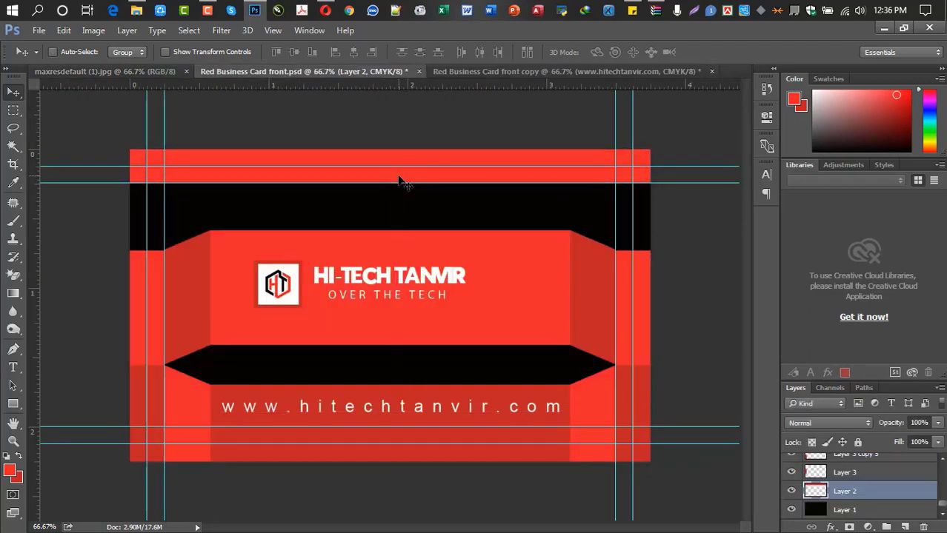
{"action": "key", "text": "shift+Up"}
{"action": "key", "text": "shift+Up"}
{"action": "key", "text": "shift+Up"}
{"action": "key", "text": "shift+Up"}
{"action": "key", "text": "Up"}
{"action": "key", "text": "Up"}
{"action": "key", "text": "Up"}
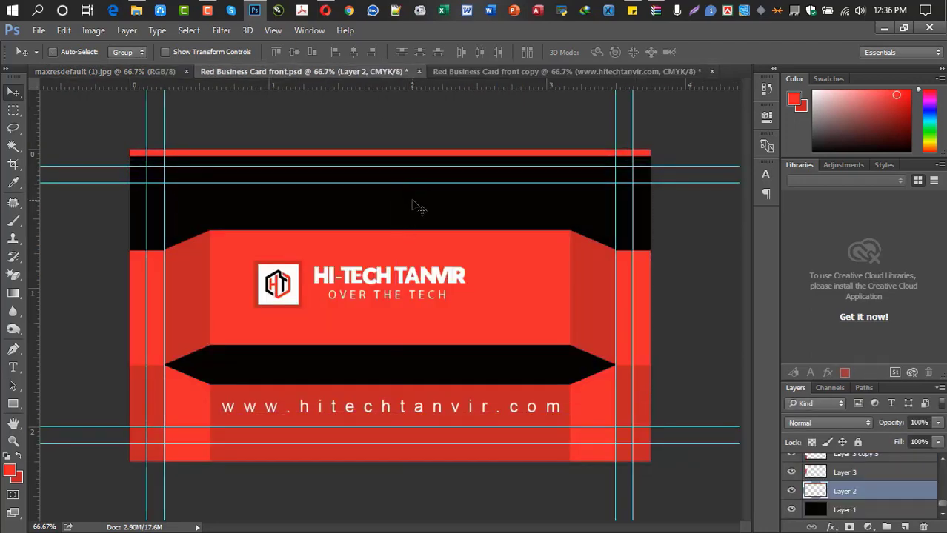
{"action": "key", "text": "Down"}
{"action": "key", "text": "Down"}
{"action": "key", "text": "Down"}
{"action": "key", "text": "Down"}
{"action": "key", "text": "Down"}
{"action": "key", "text": "Down"}
{"action": "key", "text": "Down"}
{"action": "key", "text": "Down"}
{"action": "key", "text": "Down"}
{"action": "key", "text": "Down"}
{"action": "key", "text": "Down"}
{"action": "key", "text": "Down"}
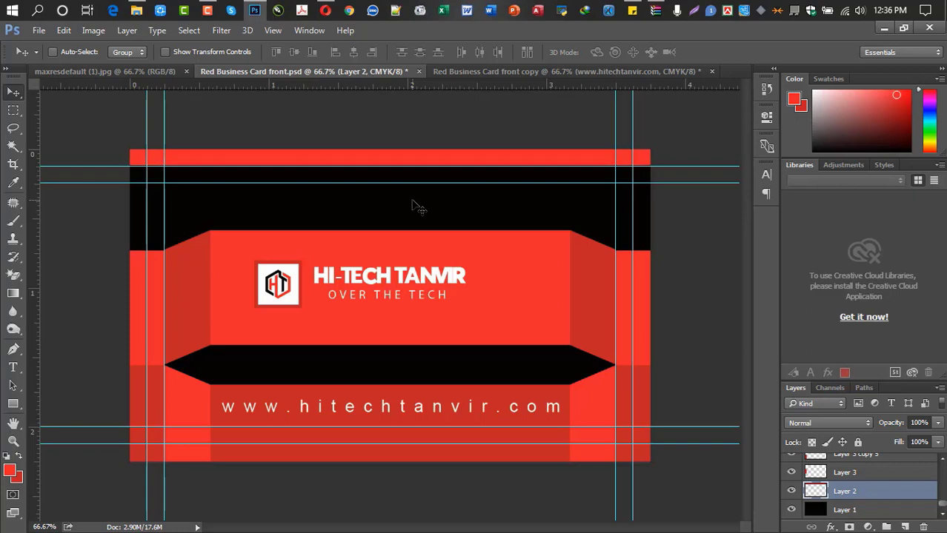
{"action": "key", "text": "Down"}
{"action": "key", "text": "Down"}
{"action": "key", "text": "Down"}
{"action": "key", "text": "Down"}
{"action": "key", "text": "Down"}
{"action": "key", "text": "Up"}
{"action": "key", "text": "Up"}
{"action": "key", "text": "Up"}
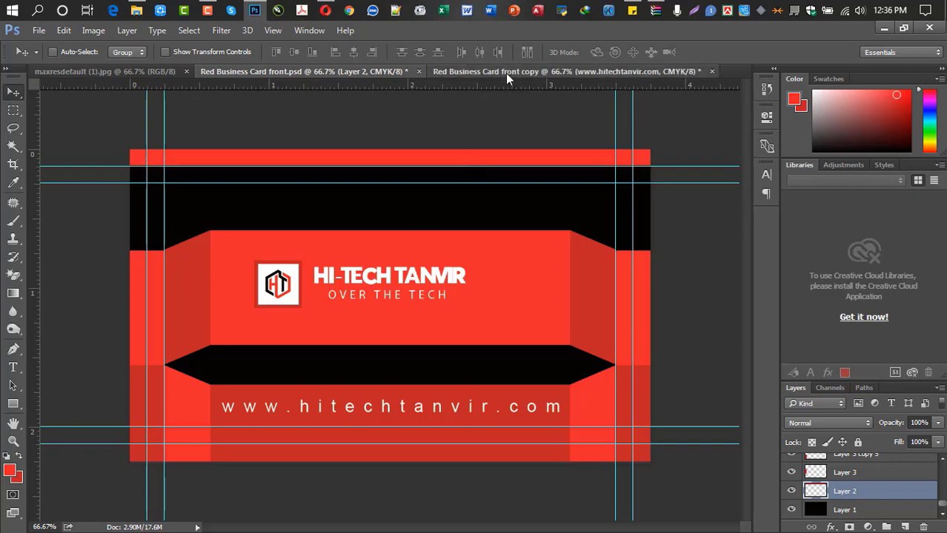
{"action": "left_click", "coordinate": [505, 72]}
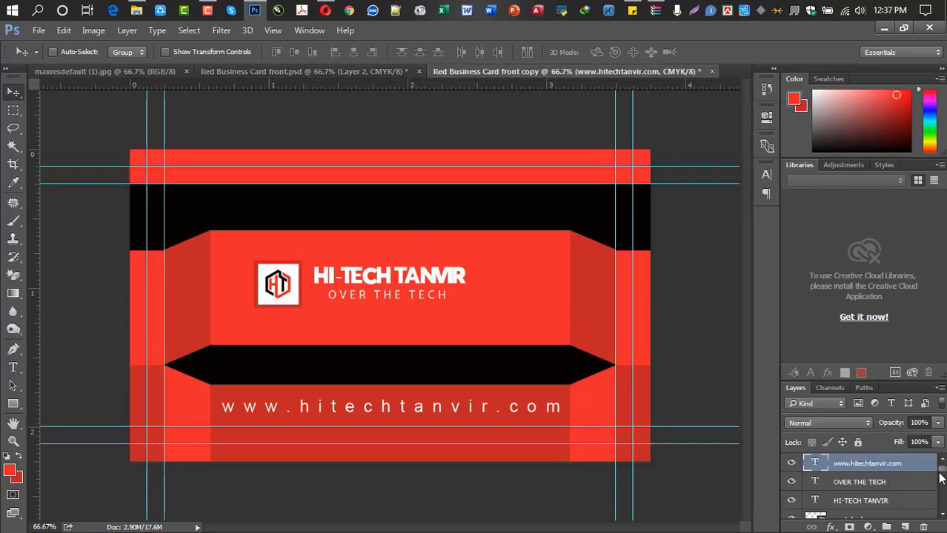
{"action": "left_click_drag", "start_coordinate": [941, 478], "coordinate": [941, 512]}
Delete every layer except black Layer 1 and Alt-drag red strip copies downward.
{"action": "left_click", "coordinate": [896, 495], "text": "shift"}
{"action": "key", "text": "Delete"}
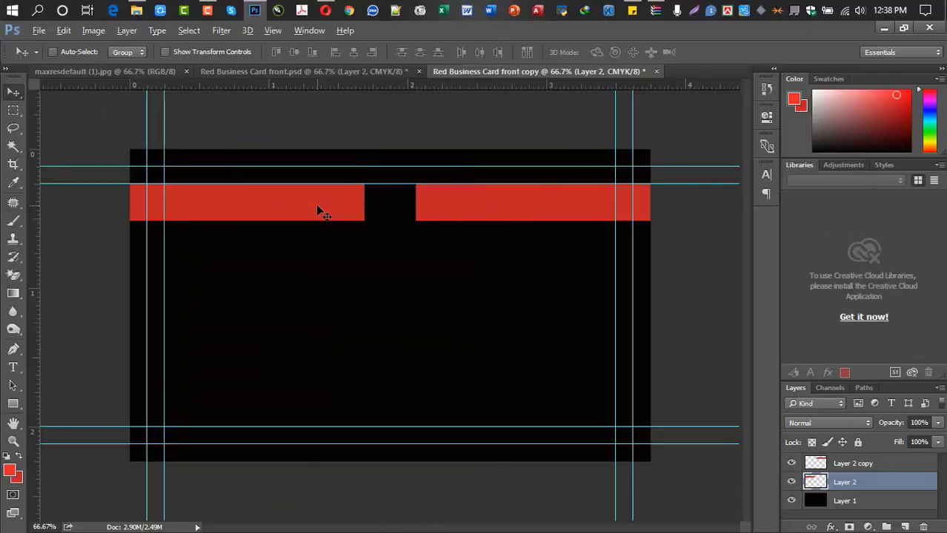
{"action": "left_click_drag", "start_coordinate": [316, 205], "coordinate": [307, 411]}
{"action": "left_click_drag", "start_coordinate": [450, 215], "coordinate": [452, 401]}
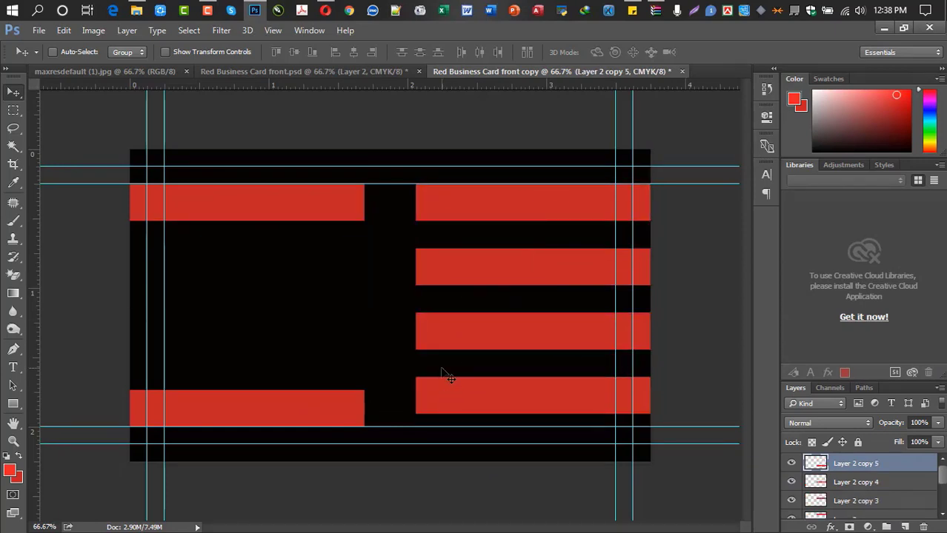
Select the four right-hand red bars and align them vertically.
{"action": "left_click", "coordinate": [453, 345], "text": "ctrl+shift"}
{"action": "left_click", "coordinate": [453, 280], "text": "ctrl+shift"}
{"action": "left_click", "coordinate": [453, 211], "text": "ctrl+shift"}
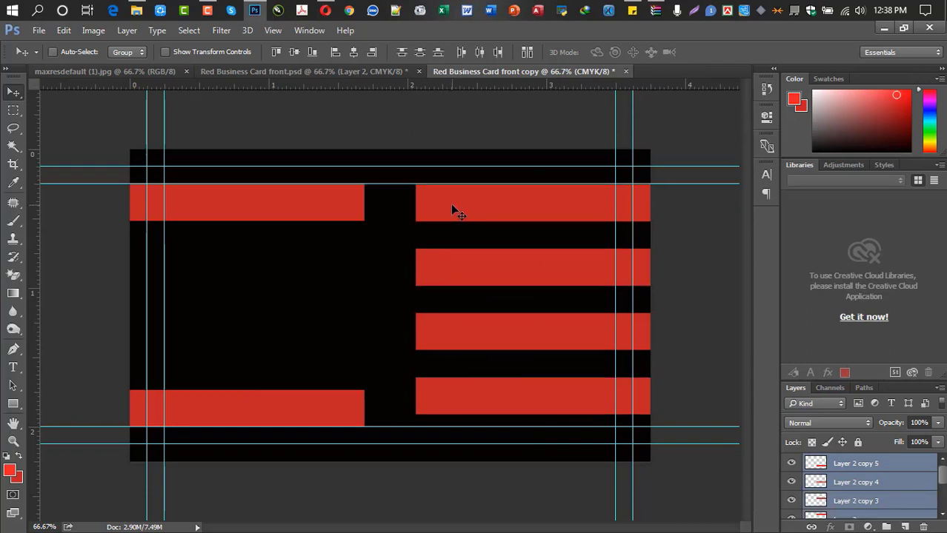
{"action": "key", "text": "Down"}
{"action": "key", "text": "Down"}
{"action": "key", "text": "Down"}
{"action": "key", "text": "Down"}
{"action": "key", "text": "Down"}
{"action": "key", "text": "Down"}
{"action": "key", "text": "Down"}
{"action": "key", "text": "Down"}
{"action": "key", "text": "Down"}
{"action": "key", "text": "Down"}
{"action": "key", "text": "Down"}
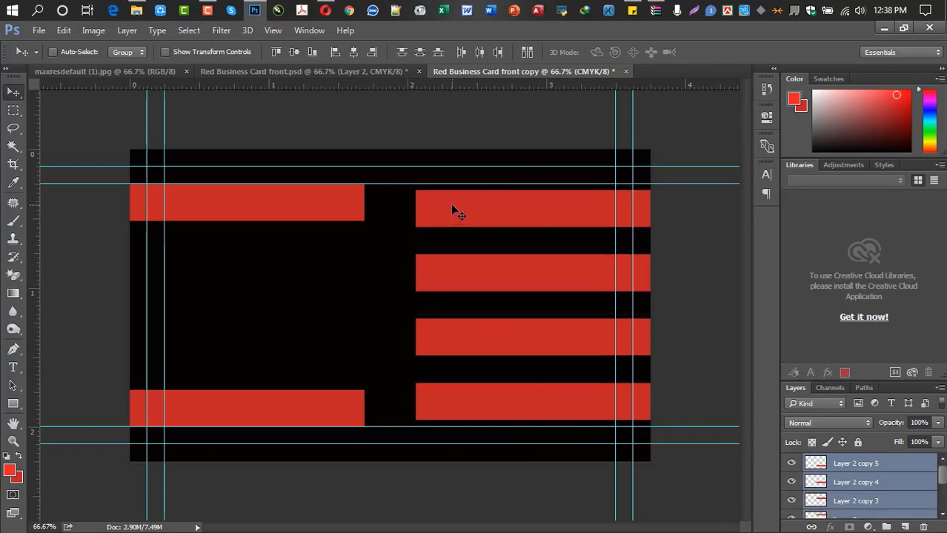
{"action": "key", "text": "Up"}
{"action": "key", "text": "Up"}
{"action": "key", "text": "Up"}
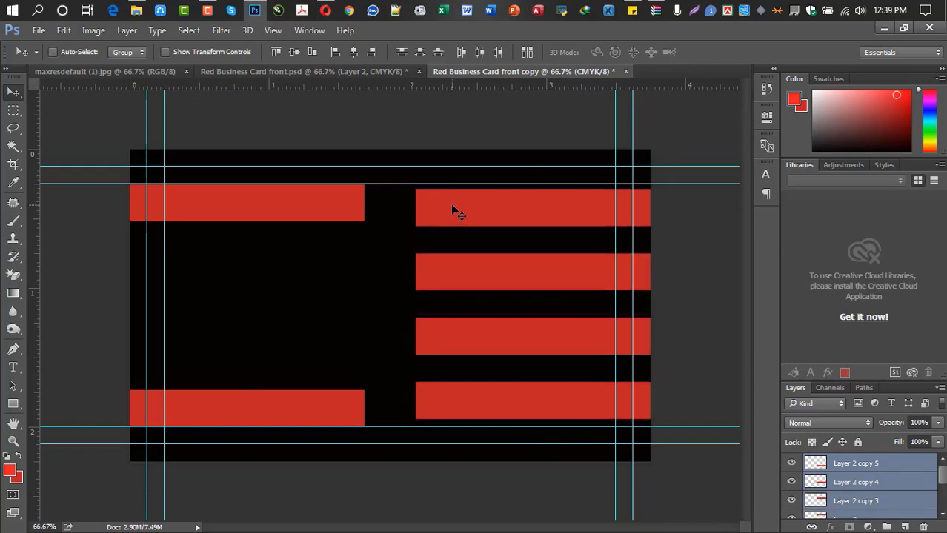
{"action": "key", "text": "Down"}
{"action": "key", "text": "Down"}
{"action": "key", "text": "Up"}
{"action": "key", "text": "Up"}
{"action": "key", "text": "Down"}
{"action": "key", "text": "Up"}
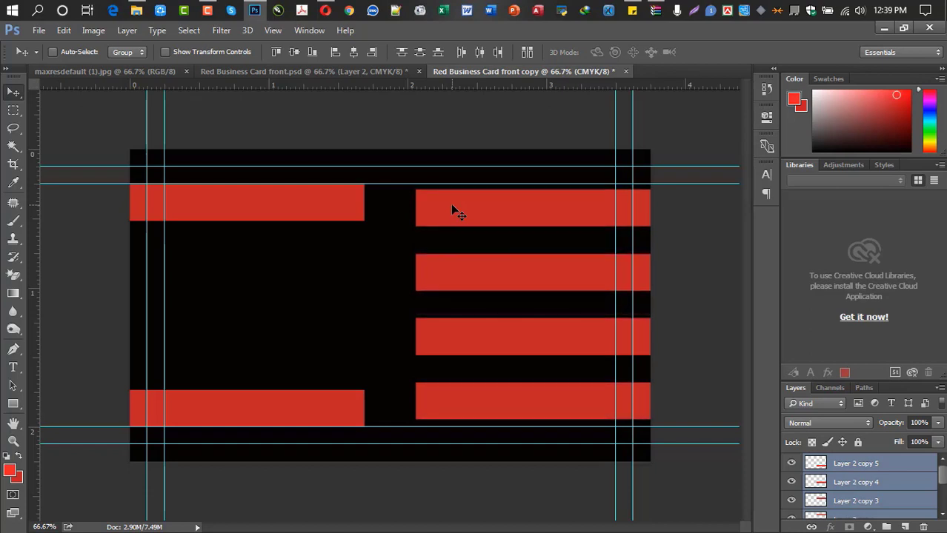
Copy the top-left red strip and stretch it into a tall left block.
{"action": "left_click", "coordinate": [401, 252], "text": "ctrl"}
{"action": "mouse_move", "coordinate": [177, 212]}
{"action": "left_mouse_down"}
{"action": "mouse_move", "coordinate": [207, 320]}
{"action": "mouse_move", "coordinate": [246, 389]}
{"action": "left_mouse_up"}
{"action": "key", "text": "ctrl+t"}
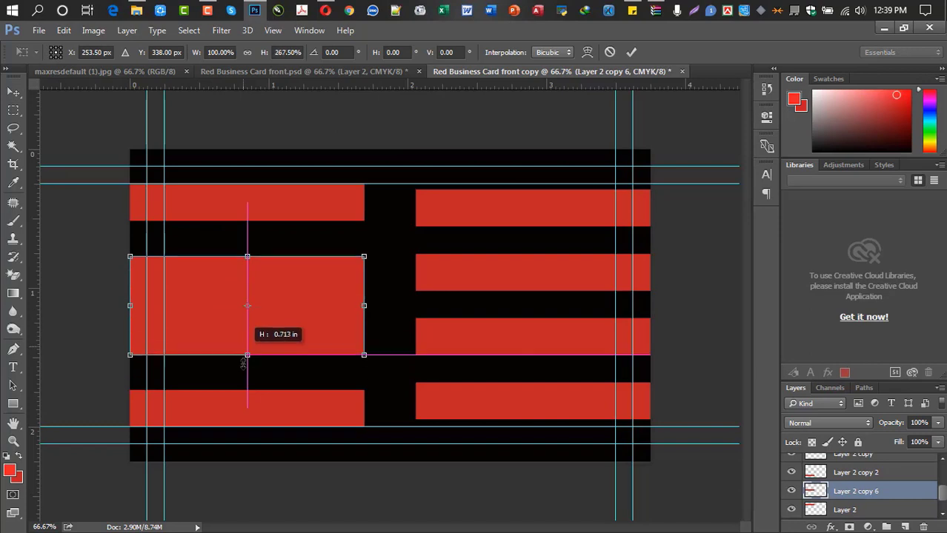
{"action": "key", "text": "Return"}
{"action": "key", "text": "ctrl+t"}
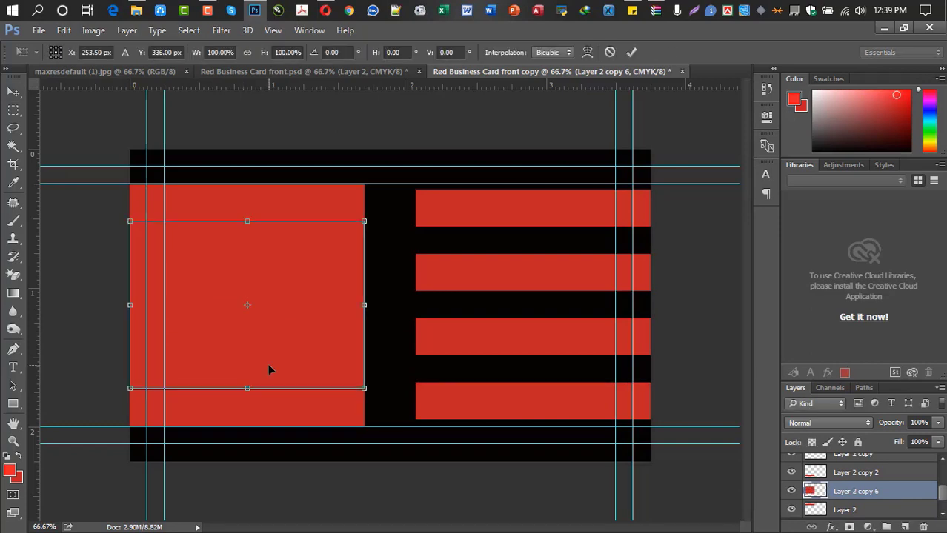
{"action": "left_click_drag", "start_coordinate": [246, 390], "coordinate": [245, 392]}
{"action": "key", "text": "Return"}
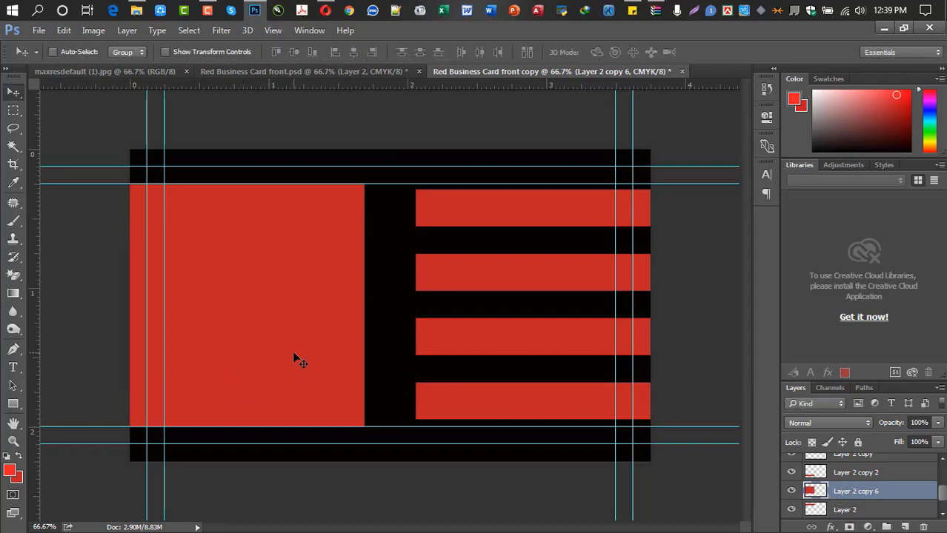
Fill the left block's middle with white and compare against the reference photo.
{"action": "left_click", "coordinate": [16, 475]}
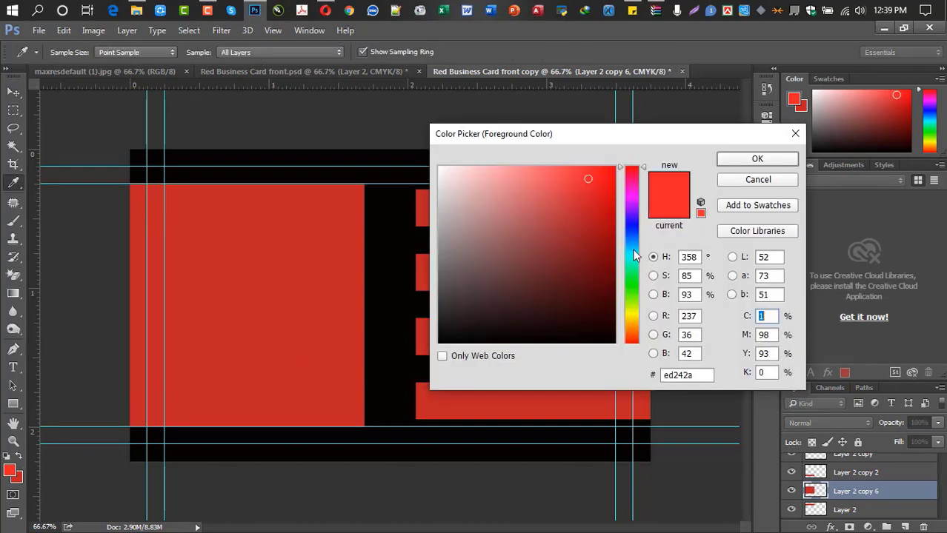
{"action": "key", "text": "Escape"}
{"action": "left_click", "coordinate": [18, 481]}
{"action": "key", "text": "Escape"}
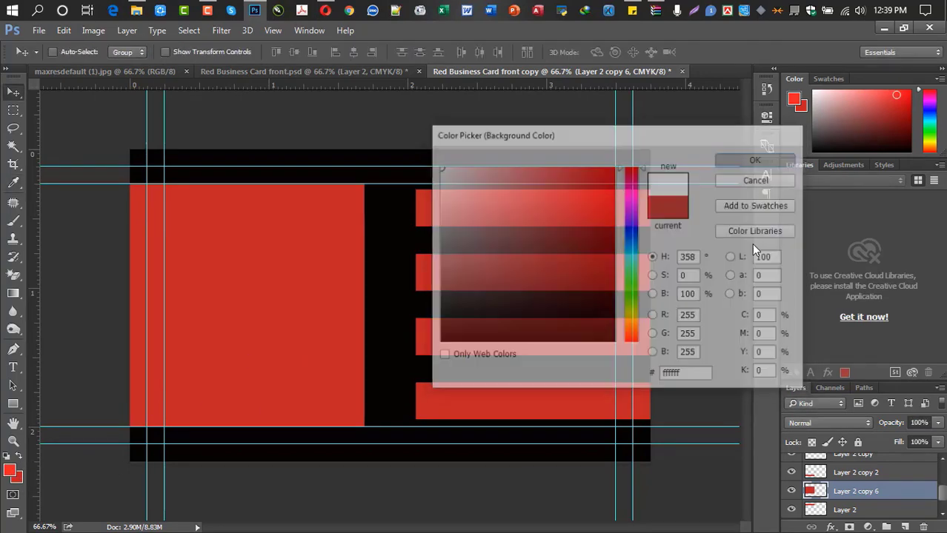
{"action": "key", "text": "ctrl+BackSpace"}
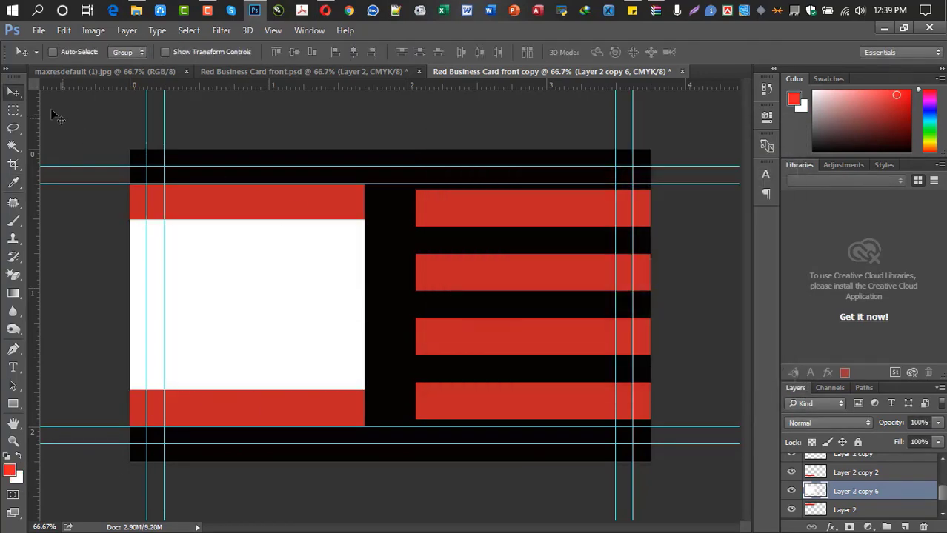
{"action": "left_click", "coordinate": [72, 72]}
{"action": "left_click", "coordinate": [536, 72]}
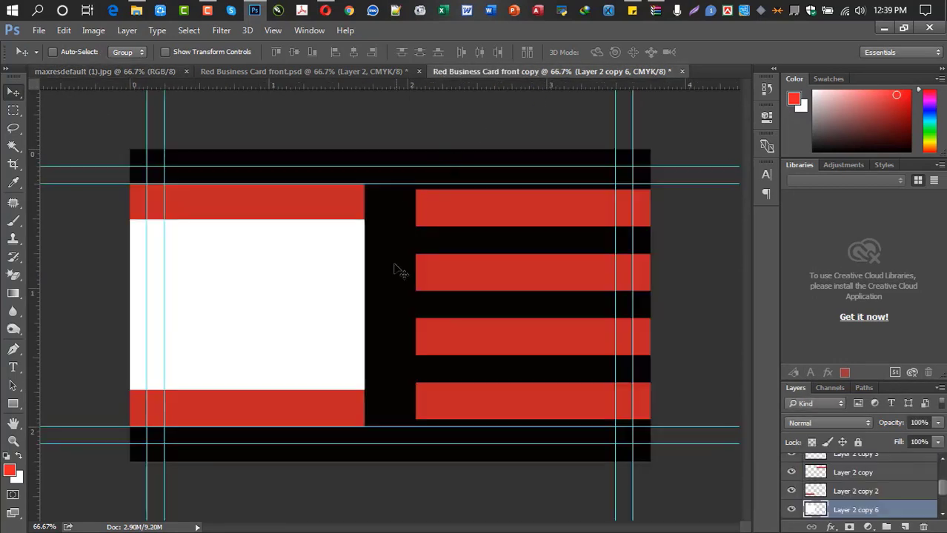
On a new layer, fill a tall marquee over the central gap with mid grey.
{"action": "left_click", "coordinate": [21, 111]}
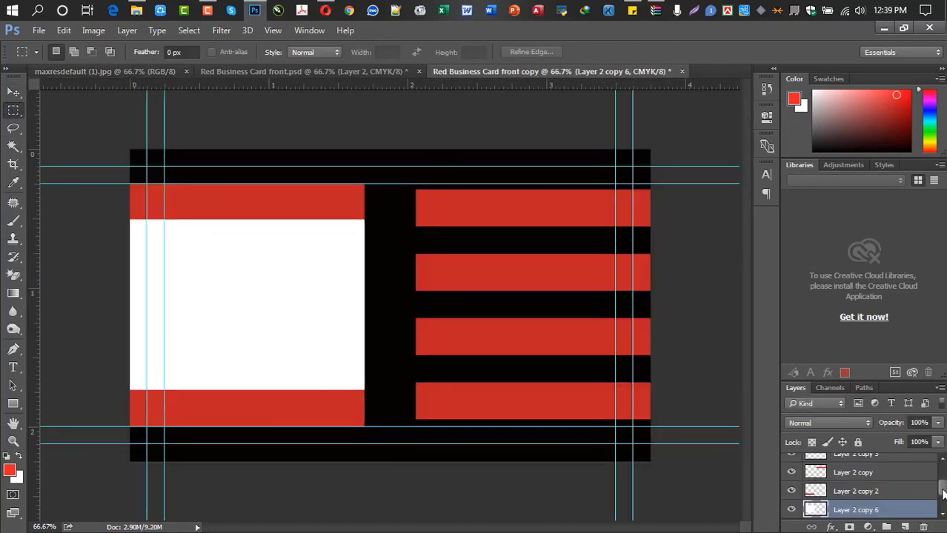
{"action": "left_click", "coordinate": [906, 526]}
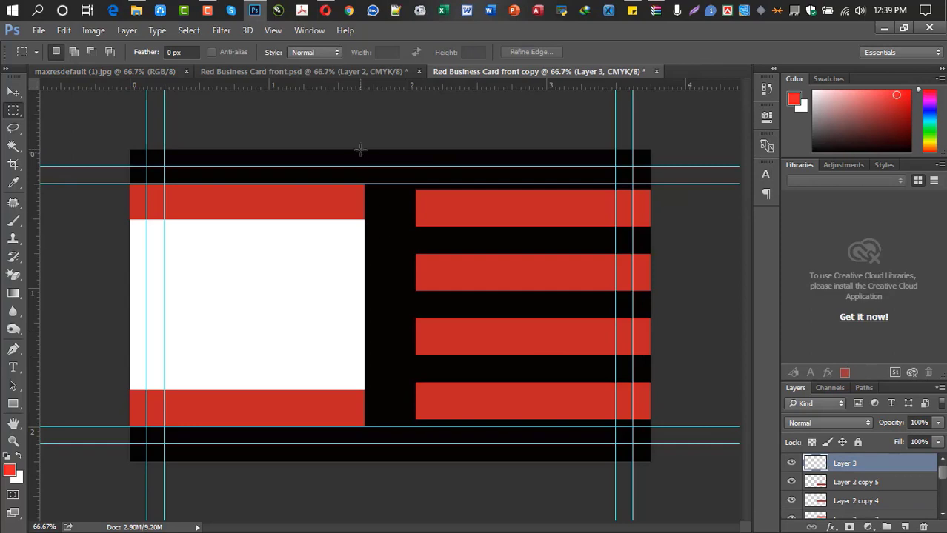
{"action": "left_click_drag", "start_coordinate": [360, 150], "coordinate": [416, 459]}
{"action": "left_click", "coordinate": [16, 477]}
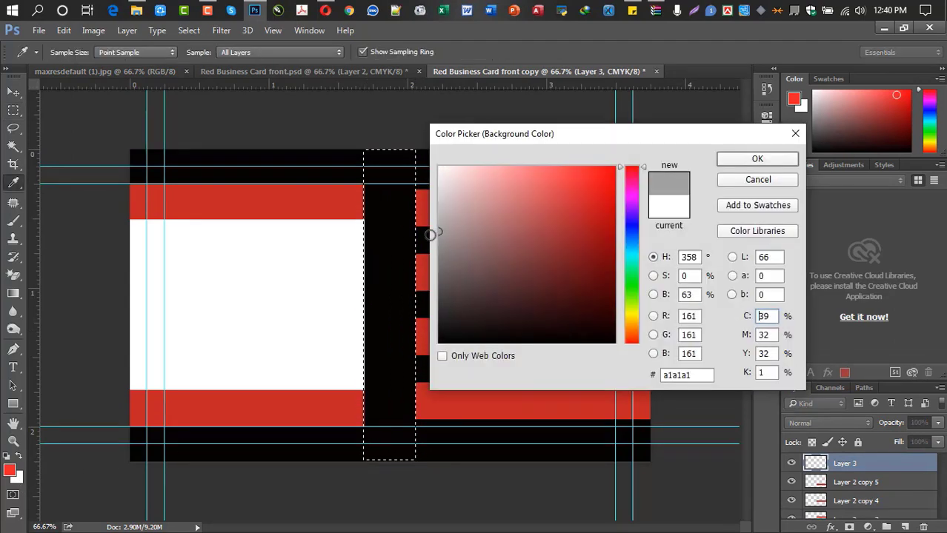
{"action": "left_click", "coordinate": [443, 243]}
{"action": "left_click", "coordinate": [757, 158]}
{"action": "key", "text": "ctrl+BackSpace"}
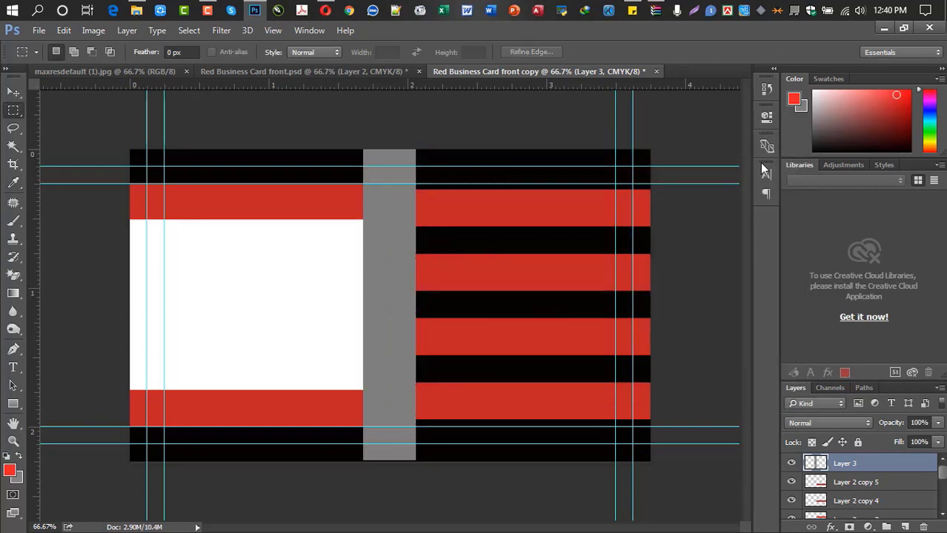
Adjust the top right red stripe and recheck the design against the reference.
{"action": "key", "text": "v"}
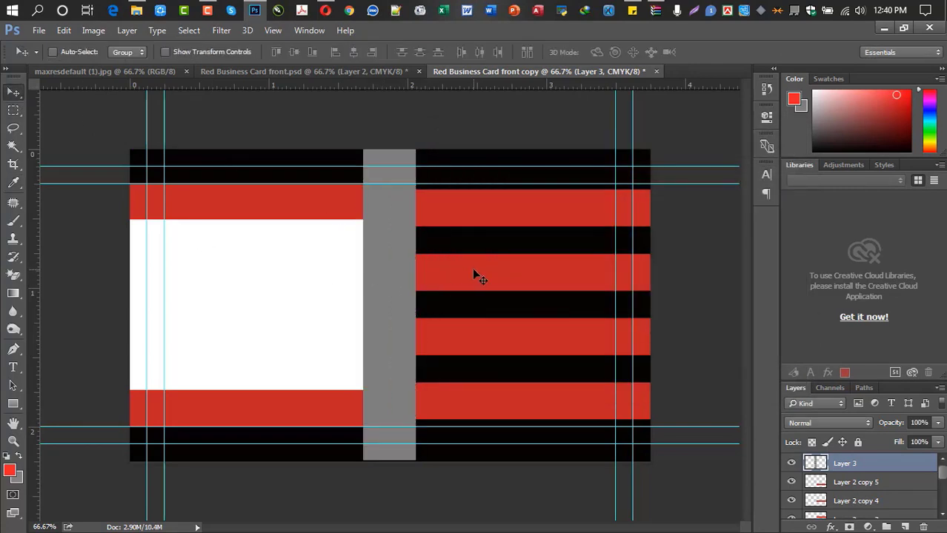
{"action": "left_click", "coordinate": [472, 208]}
{"action": "key", "text": "ctrl+t"}
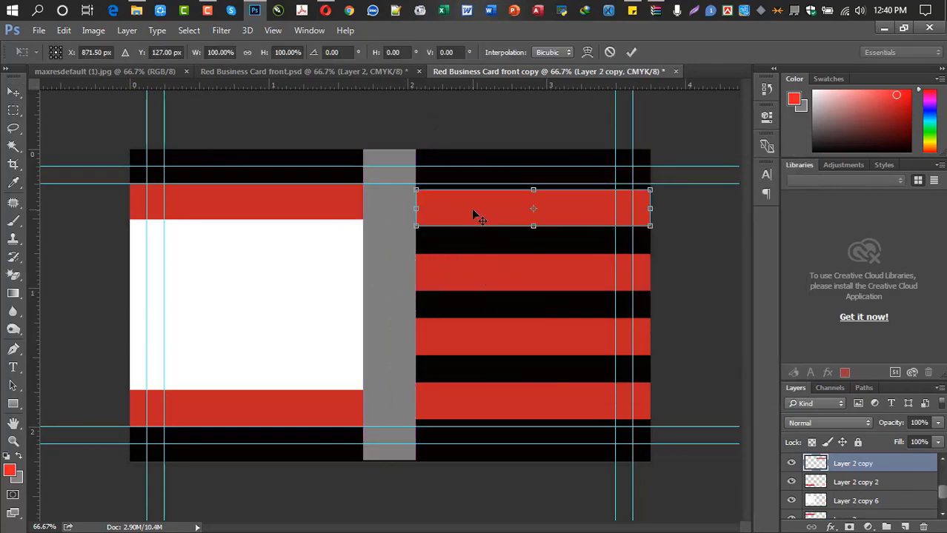
{"action": "key", "text": "Return"}
{"action": "left_click", "coordinate": [104, 72]}
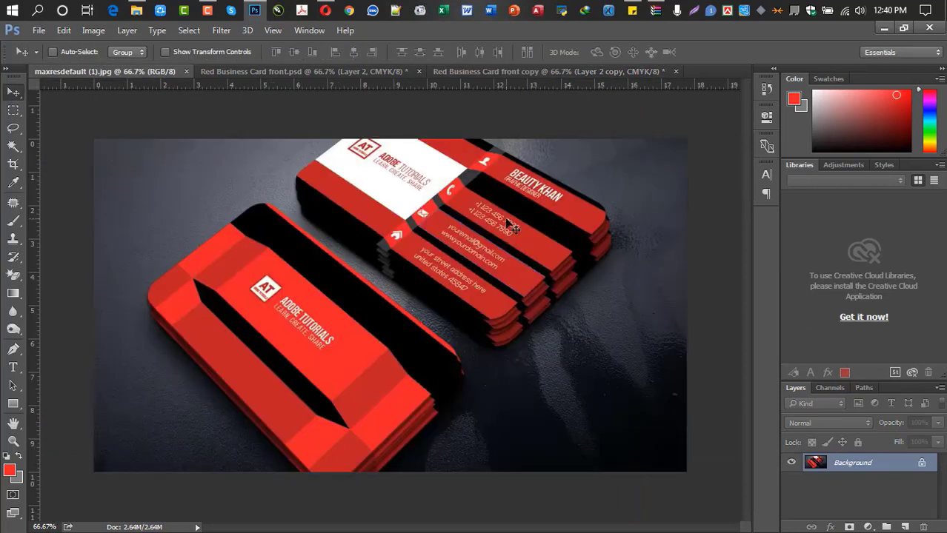
{"action": "left_click", "coordinate": [501, 71]}
Align the top left red band with the top right stripe and raise it above the white panel.
{"action": "key", "text": "Up"}
{"action": "key", "text": "Up"}
{"action": "key", "text": "Up"}
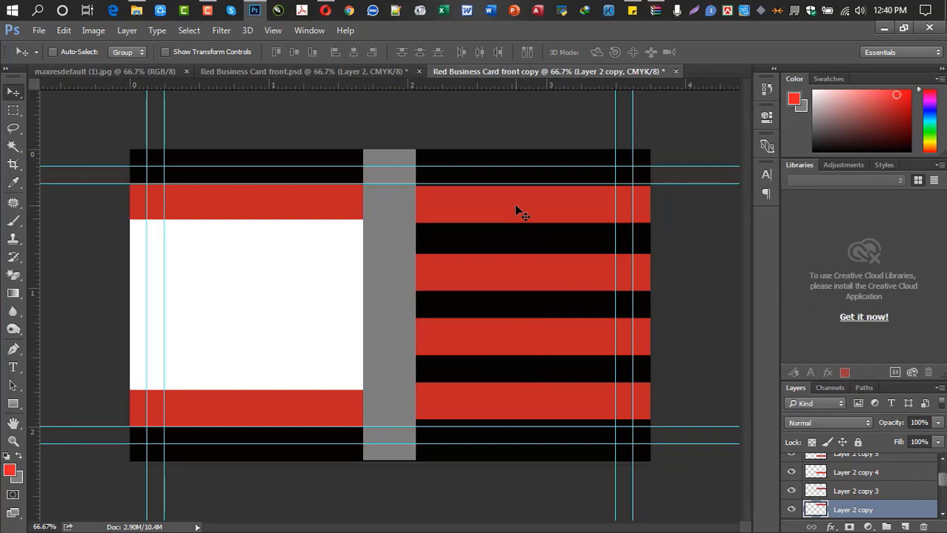
{"action": "key", "text": "Up"}
{"action": "key", "text": "Up"}
{"action": "key", "text": "Up"}
{"action": "left_click", "coordinate": [344, 198], "text": "ctrl"}
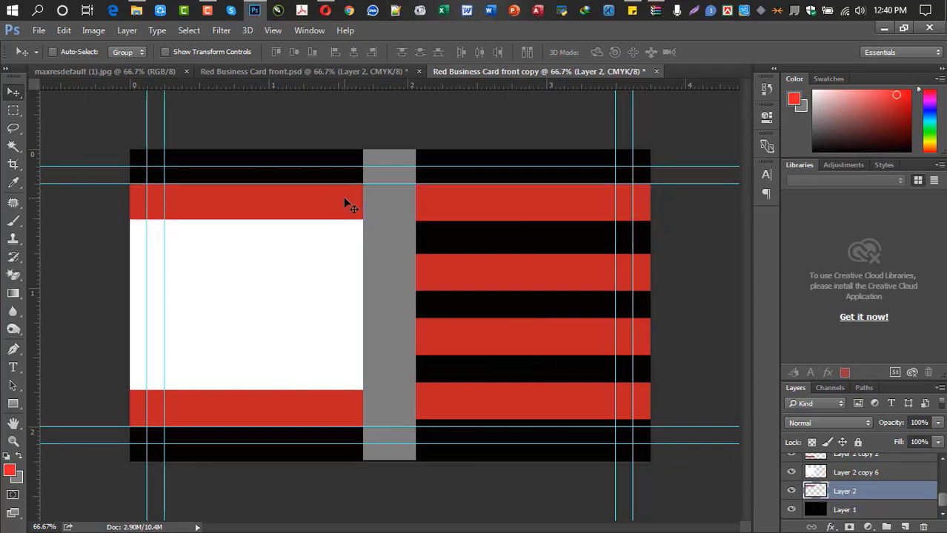
{"action": "key", "text": "Down"}
{"action": "key", "text": "Down"}
{"action": "key", "text": "Down"}
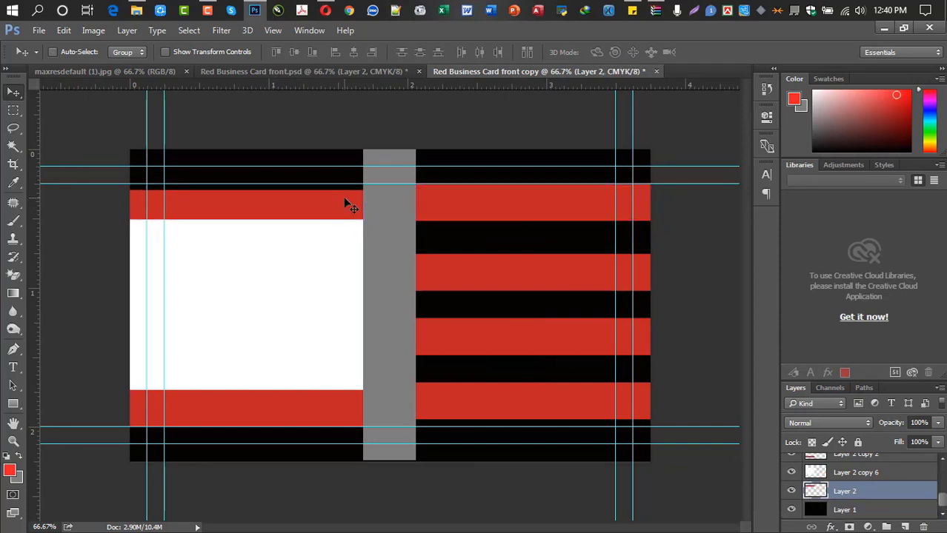
{"action": "left_click", "coordinate": [339, 219], "text": "ctrl"}
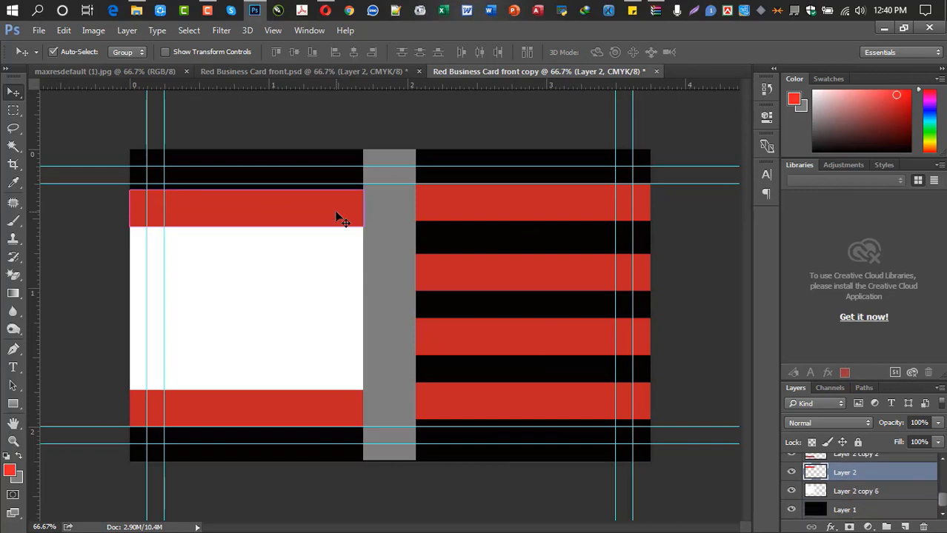
{"action": "key", "text": "ctrl+bracketright"}
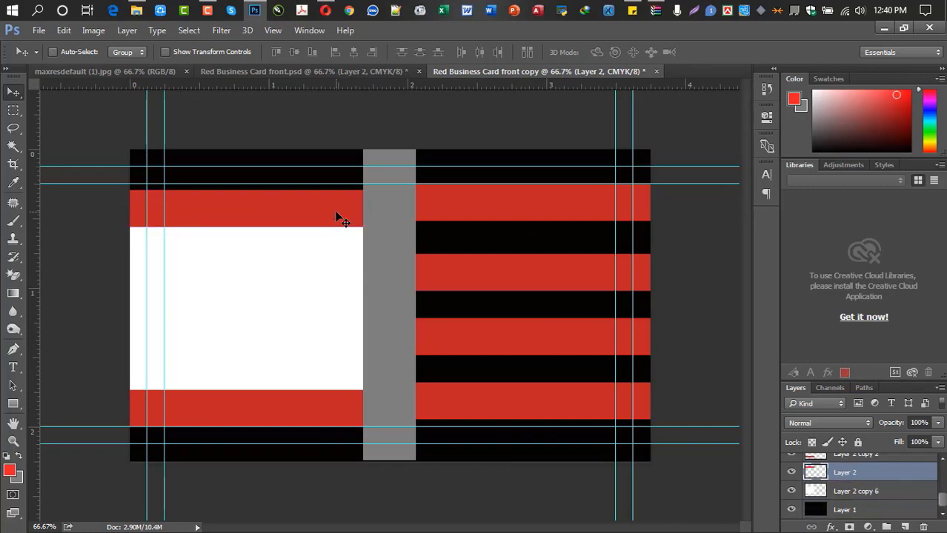
Shift the second right stripe down and place a duplicate stripe lower, evenly spaced.
{"action": "left_click", "coordinate": [476, 286], "text": "ctrl"}
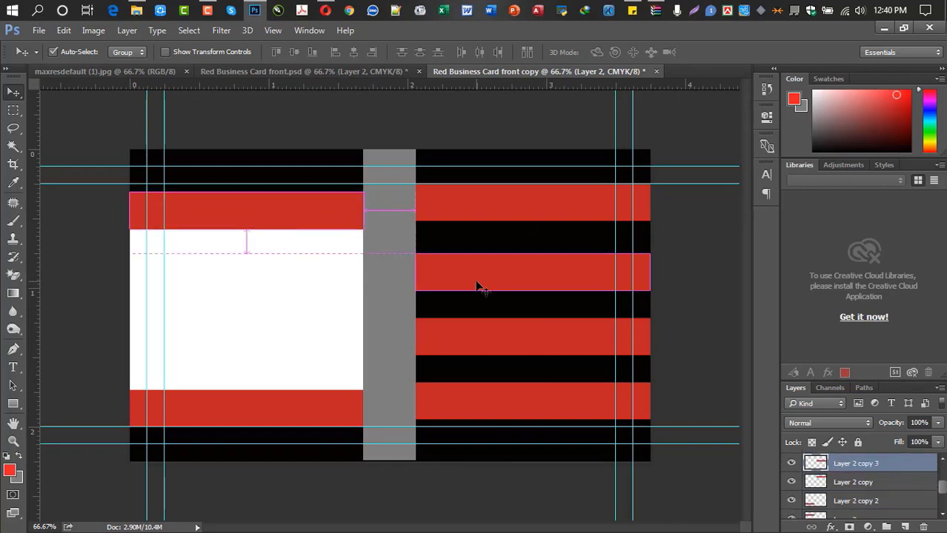
{"action": "key", "text": "Down"}
{"action": "key", "text": "Down"}
{"action": "key", "text": "Down"}
{"action": "key", "text": "Down"}
{"action": "key", "text": "Down"}
{"action": "key", "text": "Down"}
{"action": "key", "text": "Down"}
{"action": "key", "text": "Down"}
{"action": "key", "text": "Down"}
{"action": "key", "text": "Down"}
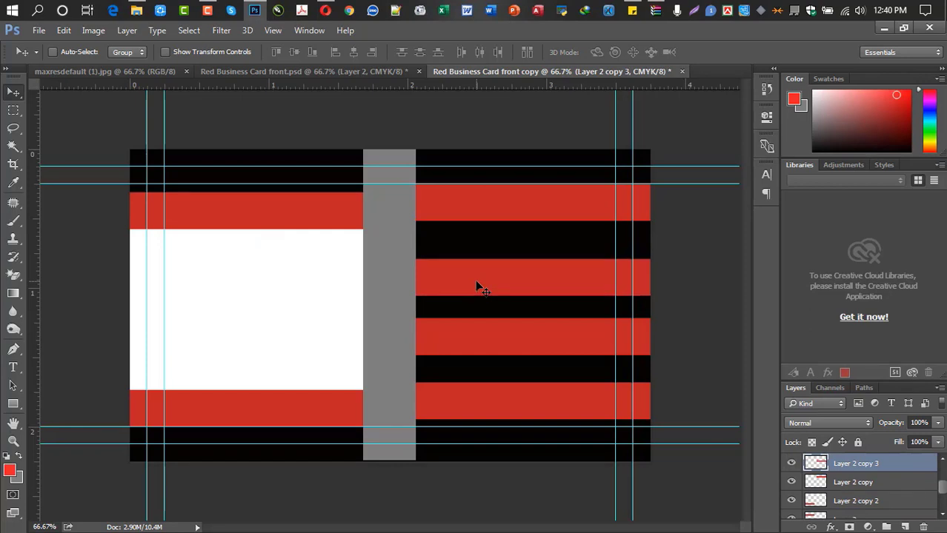
{"action": "left_click_drag", "start_coordinate": [476, 286], "coordinate": [487, 339], "text": "alt"}
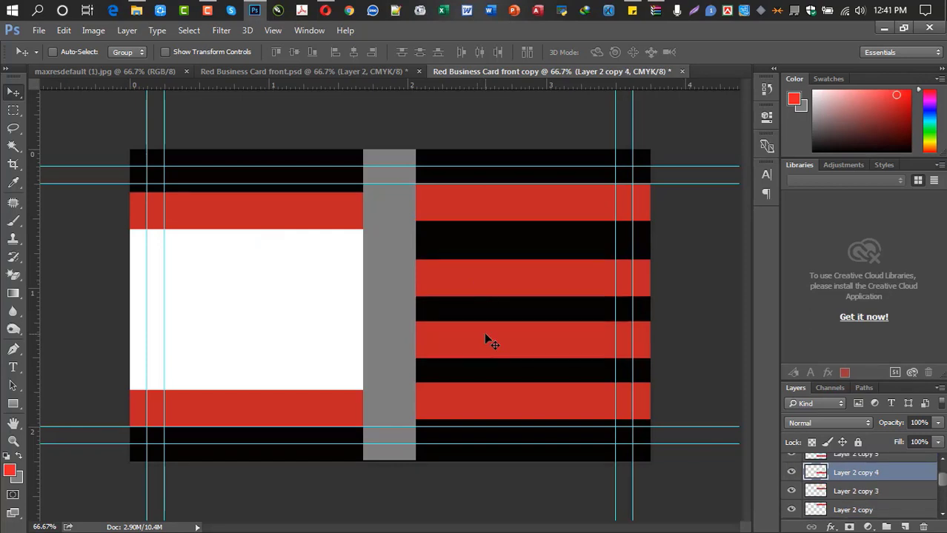
{"action": "key", "text": "Down"}
{"action": "key", "text": "Up"}
{"action": "key", "text": "Up"}
{"action": "key", "text": "Up"}
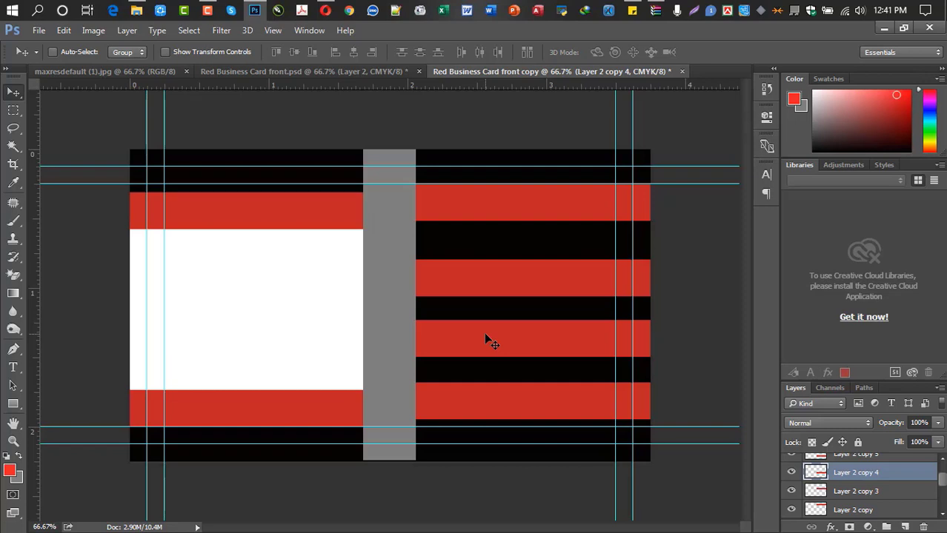
{"action": "key", "text": "Down"}
{"action": "key", "text": "Down"}
{"action": "key", "text": "Down"}
{"action": "key", "text": "Down"}
{"action": "key", "text": "Down"}
{"action": "key", "text": "Down"}
{"action": "left_click", "coordinate": [474, 290], "text": "ctrl"}
{"action": "key", "text": "Down"}
{"action": "key", "text": "Down"}
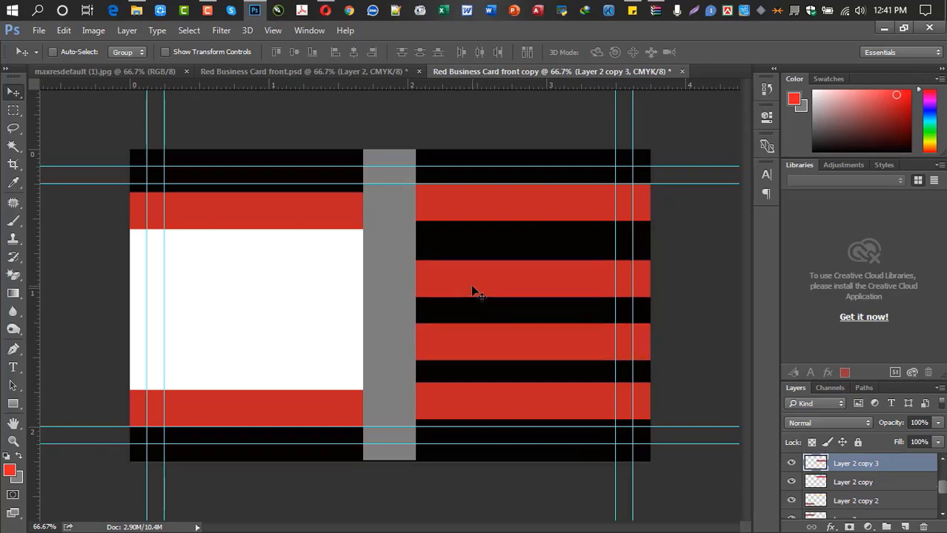
{"action": "key", "text": "Down"}
{"action": "key", "text": "Down"}
{"action": "key", "text": "Down"}
{"action": "key", "text": "Down"}
{"action": "key", "text": "Down"}
Apply a free transform to the top right red stripe.
{"action": "left_click", "coordinate": [474, 214], "text": "ctrl"}
{"action": "key", "text": "ctrl+t"}
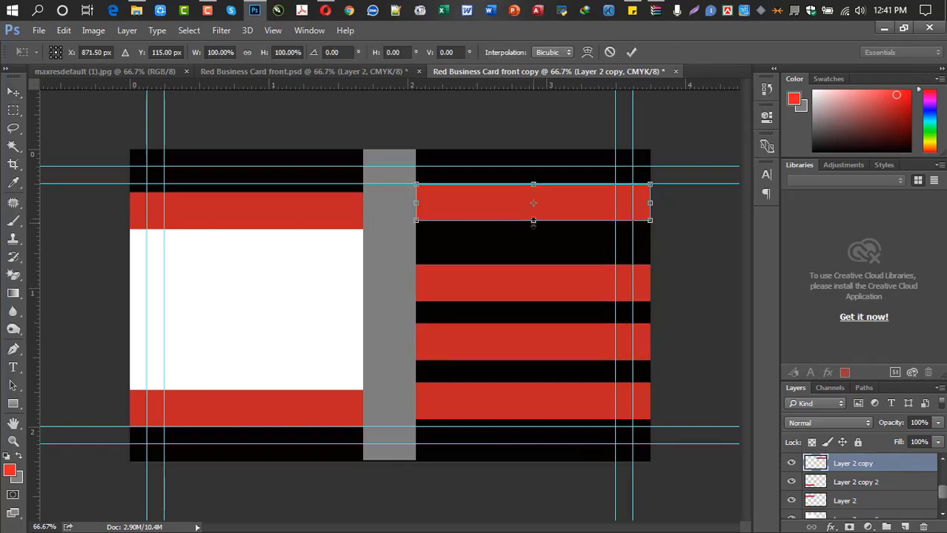
{"action": "key", "text": "Return"}
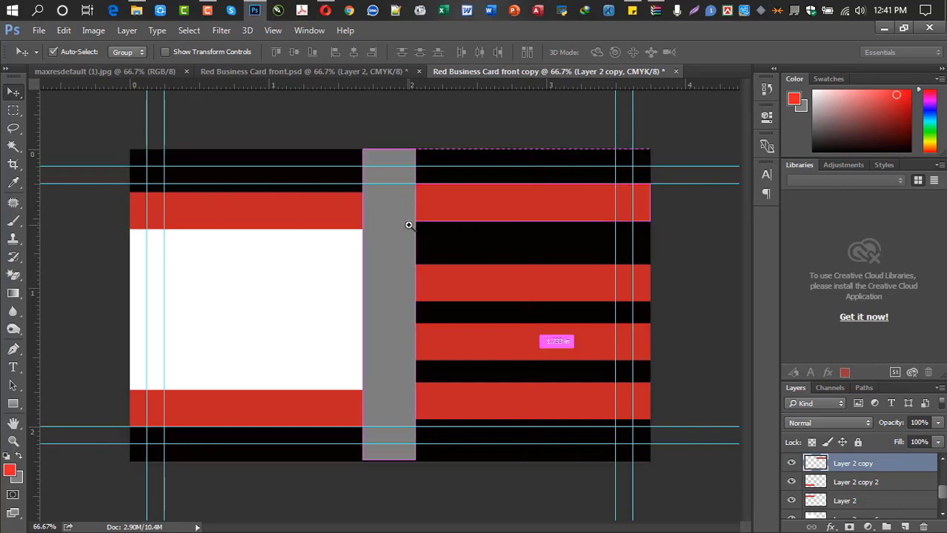
{"action": "scroll", "coordinate": [408, 213], "scroll_direction": "up", "scroll_amount": 2}
{"action": "scroll", "coordinate": [398, 192], "scroll_direction": "up", "scroll_amount": 1}
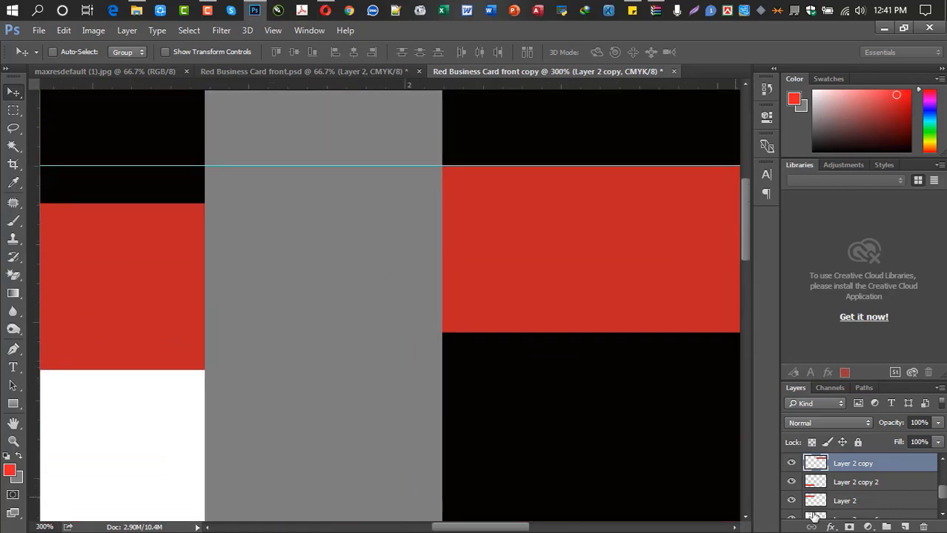
On a new layer, draw a slanted parallelogram connector with the Pen tool and fill it red.
{"action": "left_click", "coordinate": [905, 526]}
{"action": "left_click", "coordinate": [13, 349]}
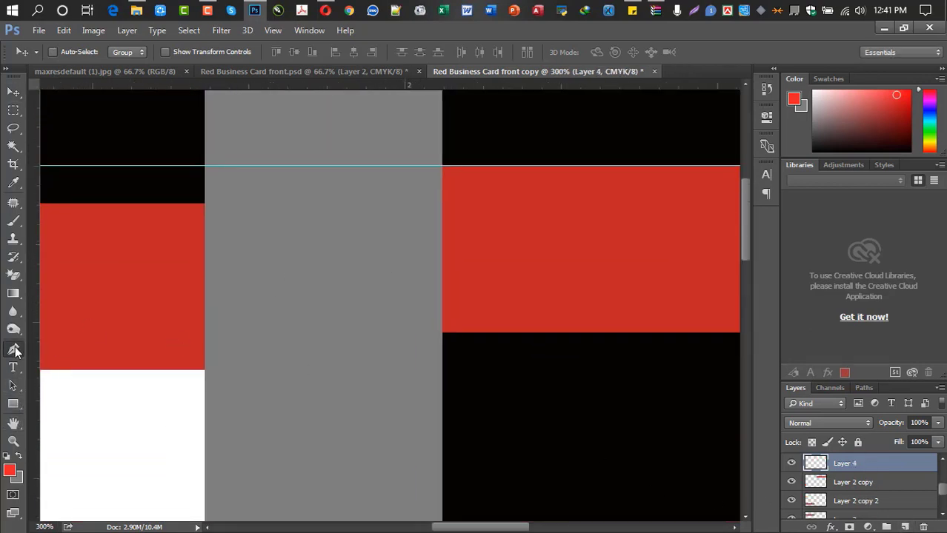
{"action": "left_click", "coordinate": [205, 204]}
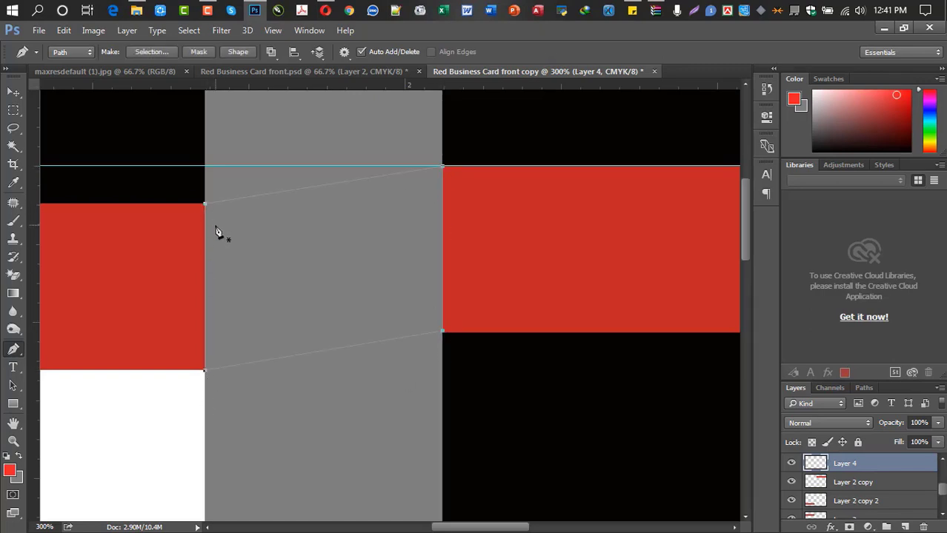
{"action": "key", "text": "ctrl+Return"}
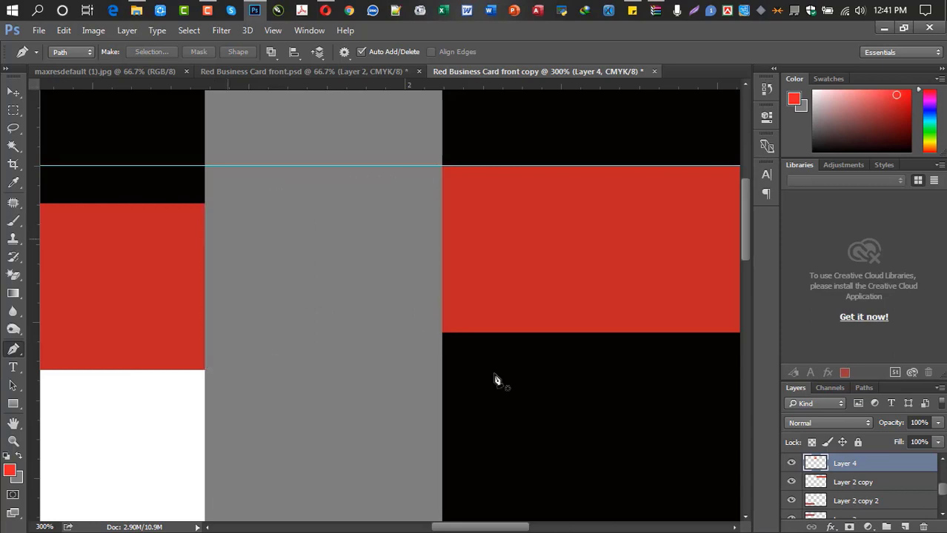
{"action": "left_click_drag", "start_coordinate": [906, 464], "coordinate": [883, 498]}
{"action": "key", "text": "ctrl+z"}
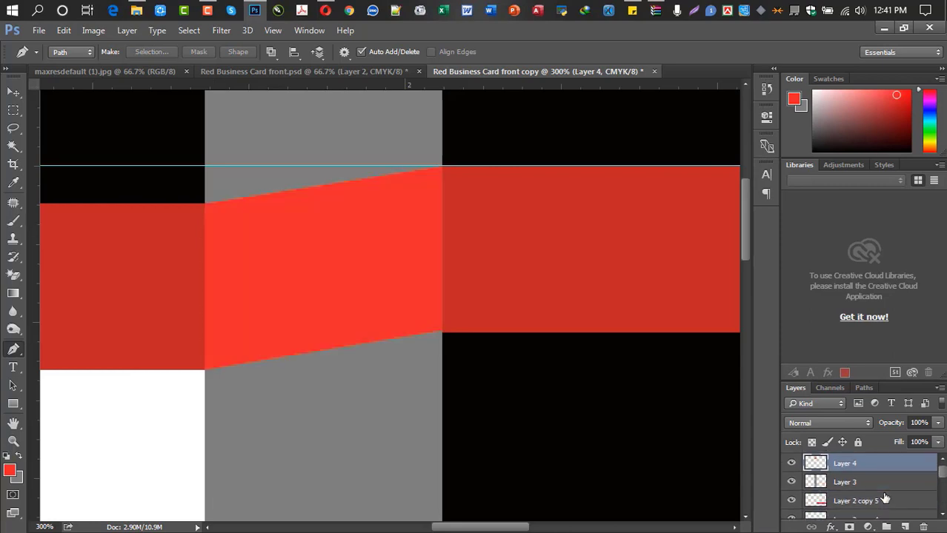
Copy the red connector onto each lower right stripe and align the bottom right stripe.
{"action": "left_click", "coordinate": [13, 93]}
{"action": "key", "text": "ctrl+minus"}
{"action": "key", "text": "ctrl+minus"}
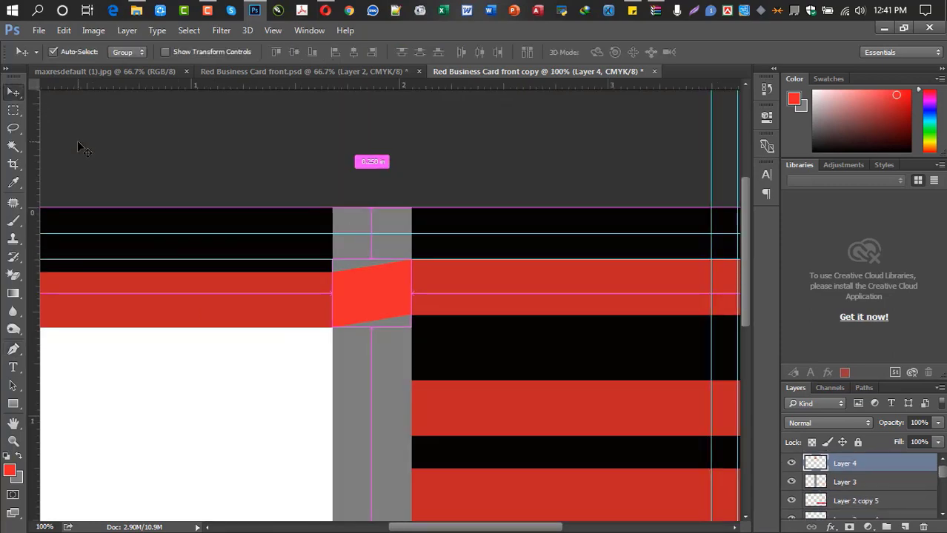
{"action": "key", "text": "ctrl+minus"}
{"action": "left_click_drag", "start_coordinate": [393, 214], "coordinate": [391, 356]}
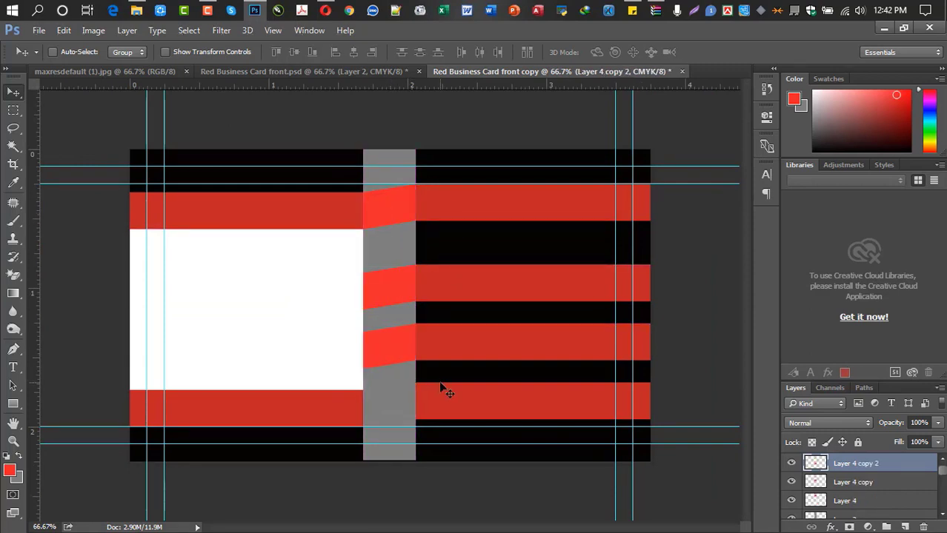
{"action": "left_click_drag", "start_coordinate": [393, 356], "coordinate": [395, 413]}
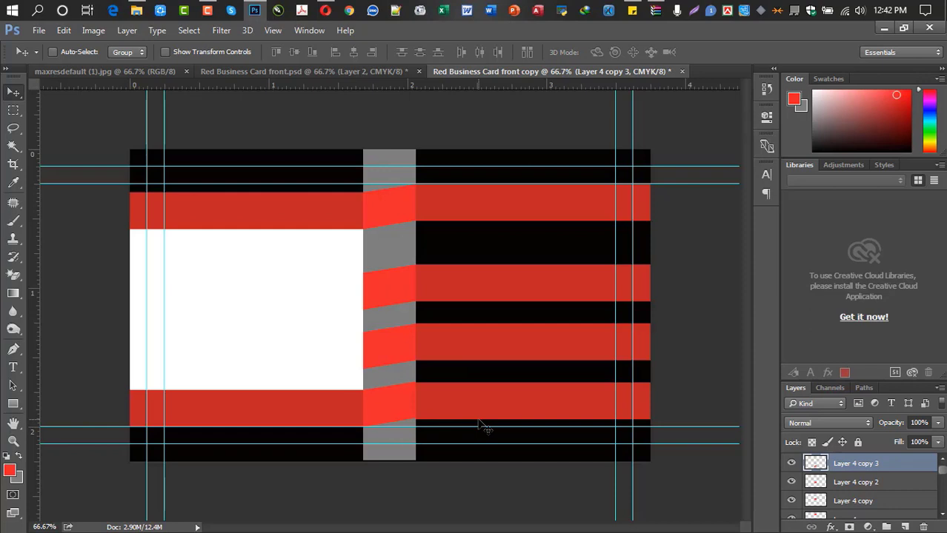
{"action": "left_click_drag", "start_coordinate": [478, 419], "coordinate": [475, 408]}
{"action": "key", "text": "Up"}
{"action": "key", "text": "Up"}
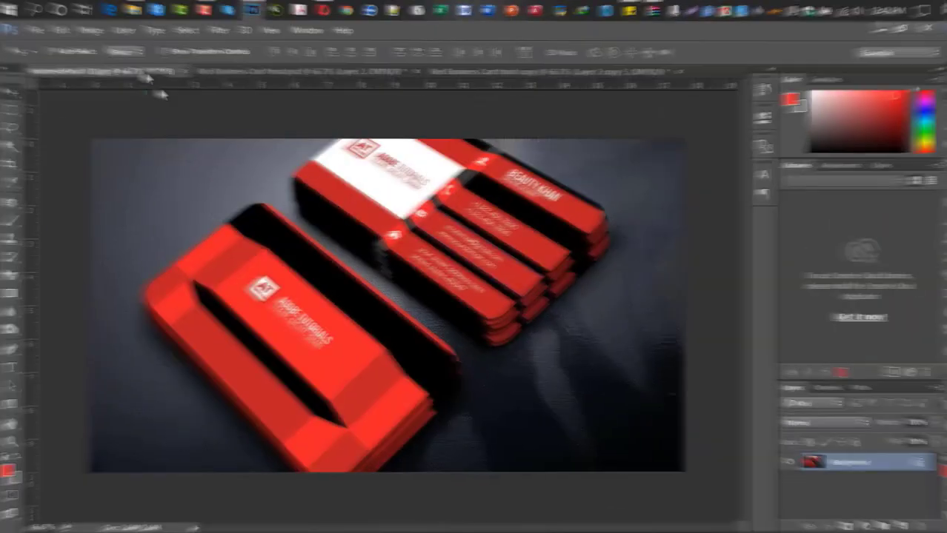
Copy the HT logo with HI-TECH TANVIR and OVER THE TECH text from the card front.
{"action": "left_click", "coordinate": [519, 72]}
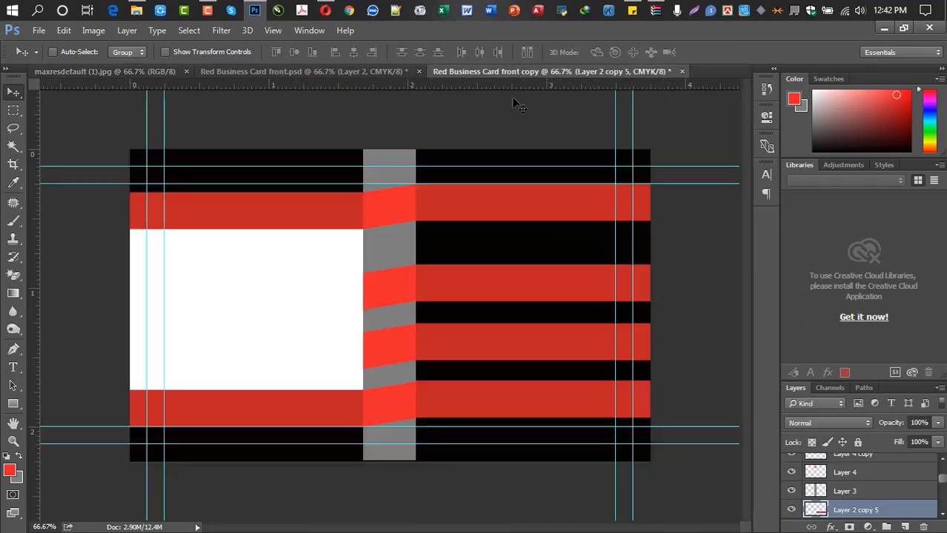
{"action": "left_click", "coordinate": [304, 71]}
{"action": "left_click", "coordinate": [389, 300], "text": "ctrl"}
{"action": "left_click", "coordinate": [380, 284], "text": "shift"}
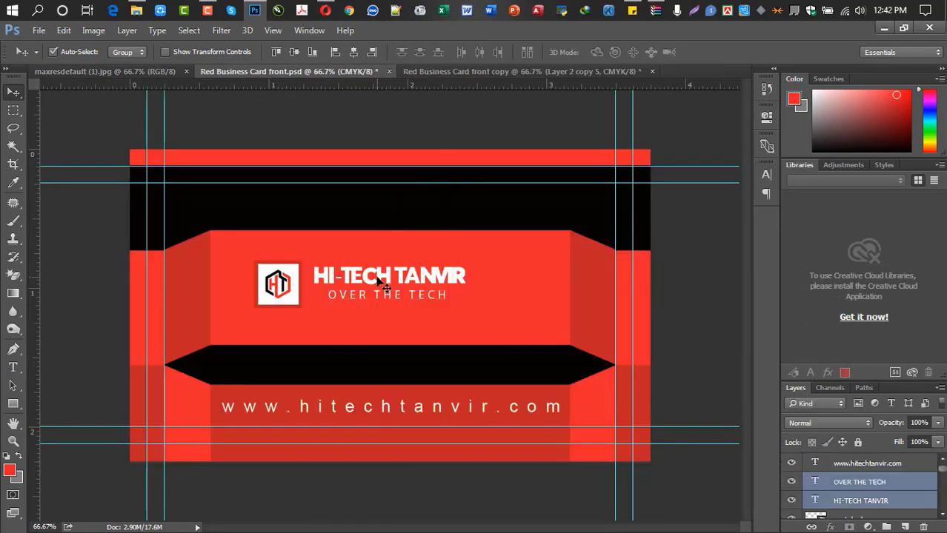
{"action": "left_click", "coordinate": [294, 292], "text": "shift"}
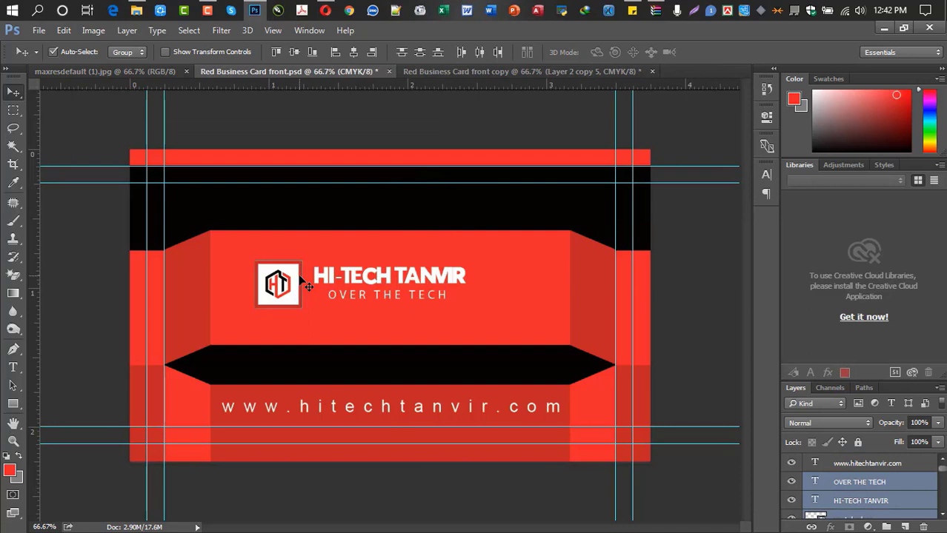
{"action": "left_click_drag", "start_coordinate": [296, 303], "coordinate": [288, 288]}
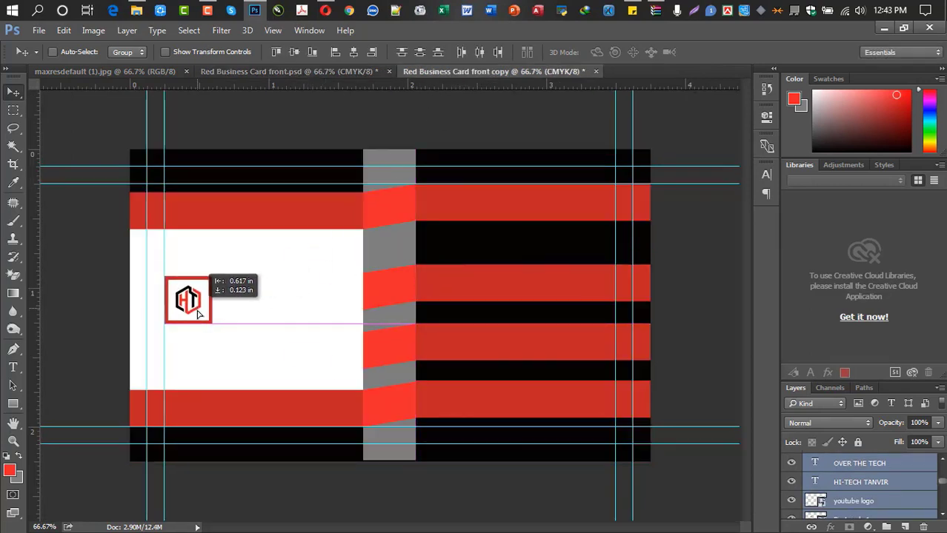
Move the logo left, colour HI-TECH TANVIR with the stripe red, and scale it down.
{"action": "left_click_drag", "start_coordinate": [289, 292], "coordinate": [204, 317]}
{"action": "key", "text": "t"}
{"action": "left_click", "coordinate": [296, 305]}
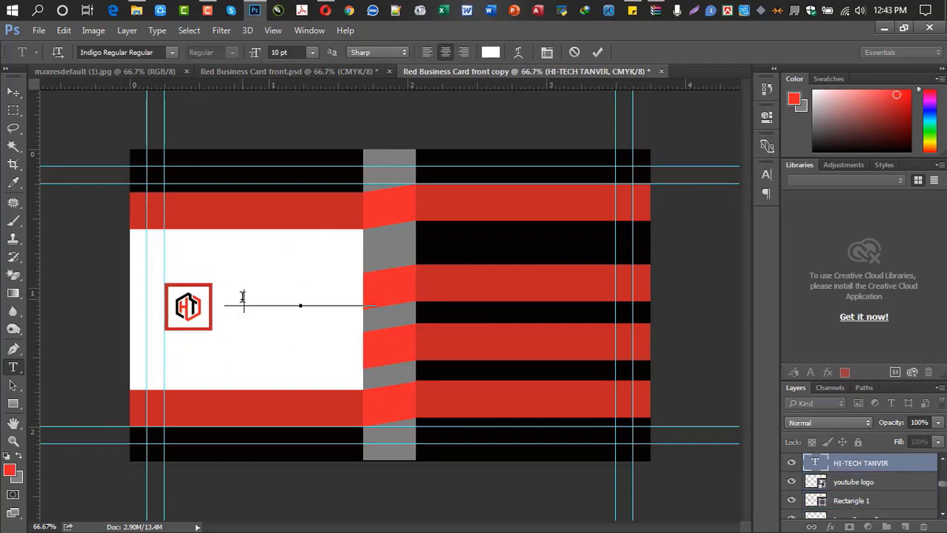
{"action": "key", "text": "ctrl+a"}
{"action": "left_click", "coordinate": [491, 52]}
{"action": "left_click", "coordinate": [404, 183]}
{"action": "key", "text": "Return"}
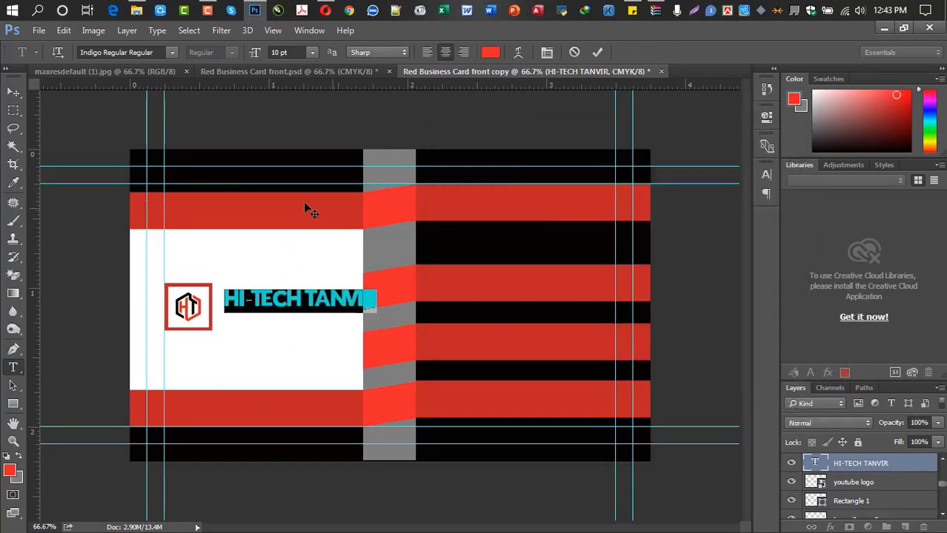
{"action": "key", "text": "ctrl+Return"}
{"action": "key", "text": "v"}
{"action": "key", "text": "Left"}
{"action": "key", "text": "Left"}
{"action": "key", "text": "Left"}
{"action": "key", "text": "Left"}
{"action": "key", "text": "Left"}
{"action": "key", "text": "Left"}
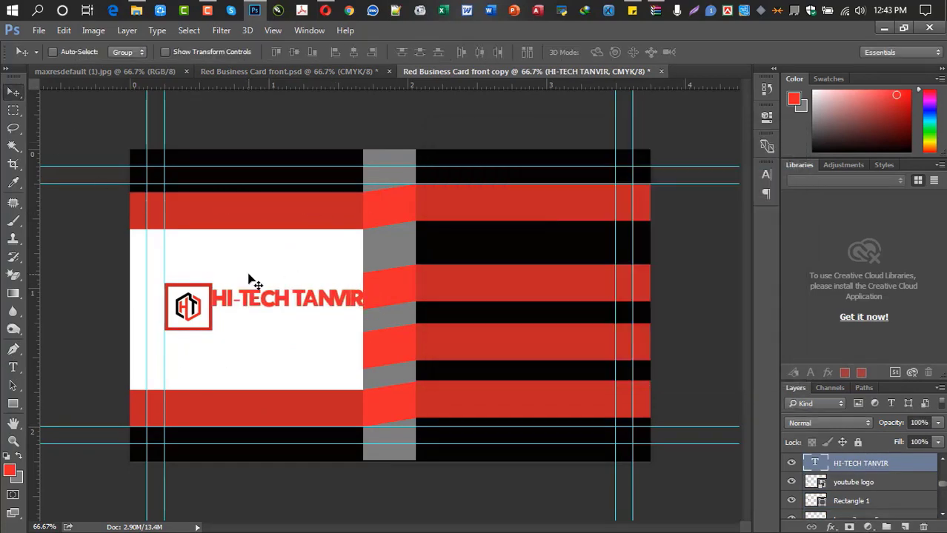
{"action": "key", "text": "ctrl+t"}
{"action": "left_click_drag", "start_coordinate": [363, 312], "coordinate": [306, 328]}
{"action": "key", "text": "Return"}
Colour OVER THE TECH red and nudge both text lines into place beside the logo.
{"action": "key", "text": "t"}
{"action": "left_click", "coordinate": [311, 332]}
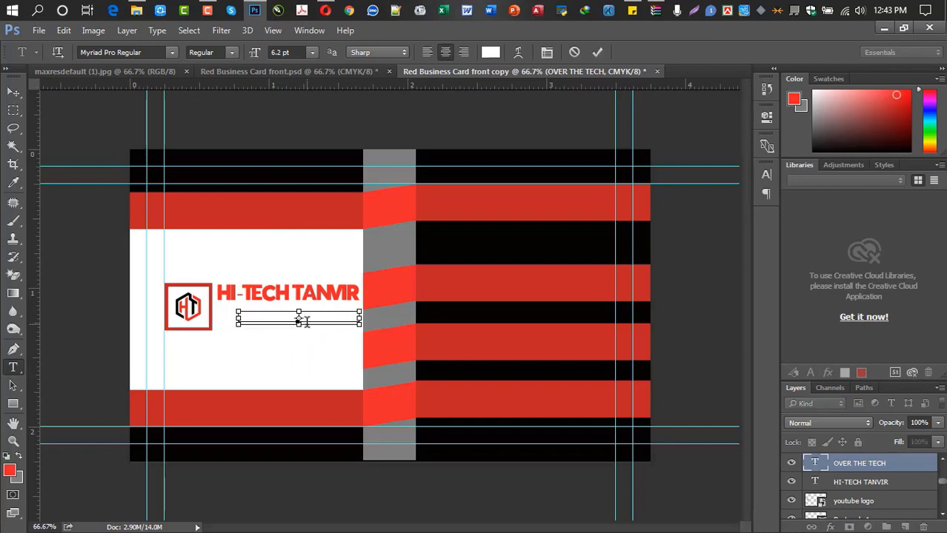
{"action": "key", "text": "ctrl+a"}
{"action": "left_click", "coordinate": [490, 52]}
{"action": "left_click", "coordinate": [353, 205]}
{"action": "left_click", "coordinate": [741, 159]}
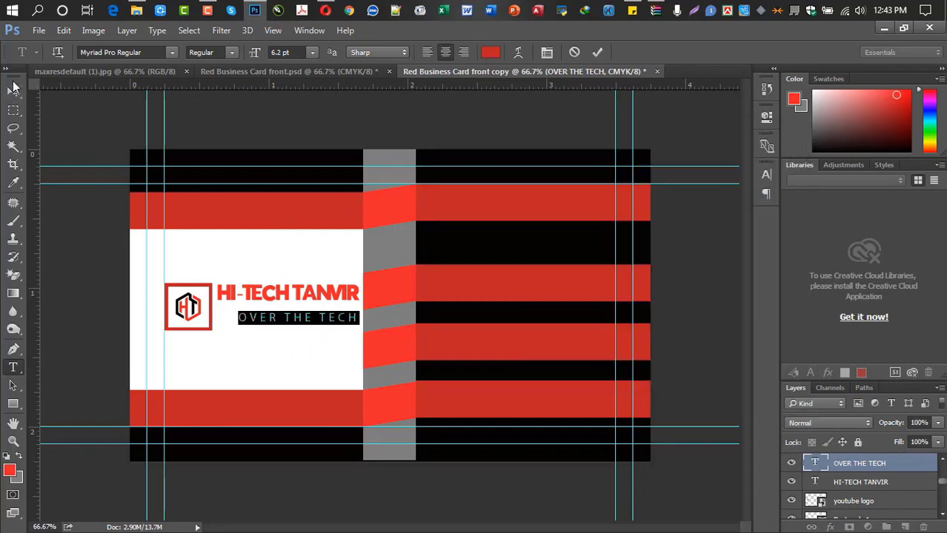
{"action": "left_click", "coordinate": [13, 91]}
{"action": "key", "text": "shift+Left"}
{"action": "key", "text": "shift+Left"}
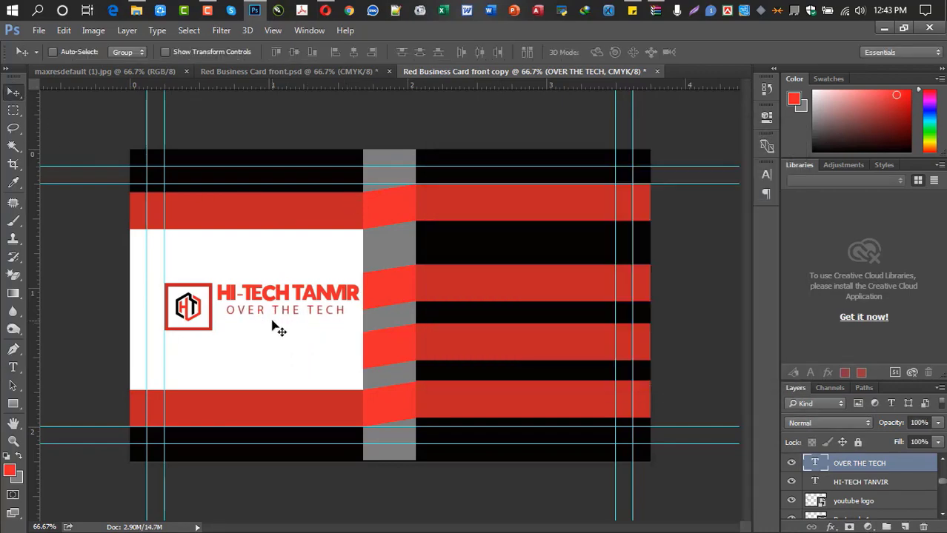
{"action": "key", "text": "Left"}
{"action": "key", "text": "Left"}
{"action": "key", "text": "Left"}
{"action": "left_click", "coordinate": [286, 313], "text": "ctrl"}
{"action": "left_click", "coordinate": [286, 314], "text": "ctrl+shift"}
{"action": "left_click_drag", "start_coordinate": [286, 313], "coordinate": [287, 317]}
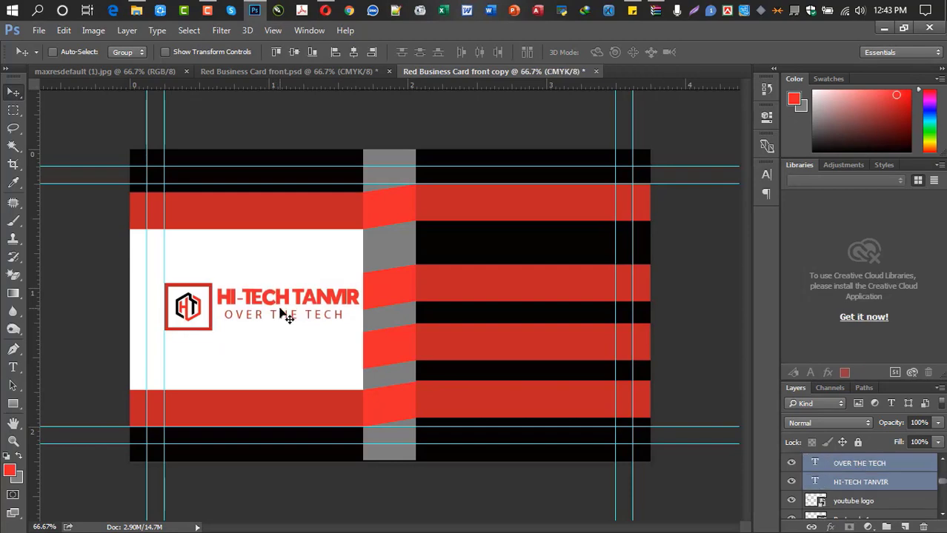
{"action": "key", "text": "Down"}
{"action": "key", "text": "Down"}
{"action": "key", "text": "Down"}
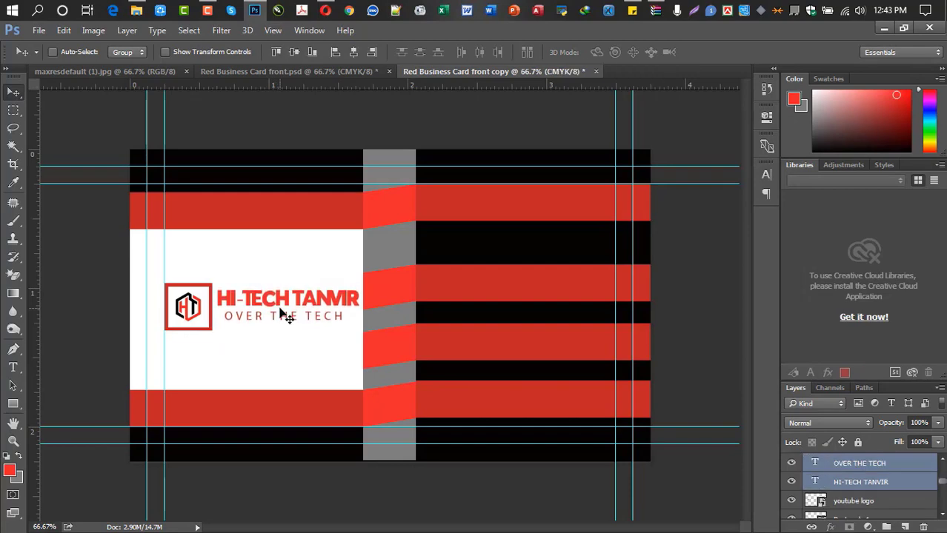
Check the reference photo and make the top red stripe slightly taller.
{"action": "left_click", "coordinate": [149, 71]}
{"action": "left_click", "coordinate": [475, 74]}
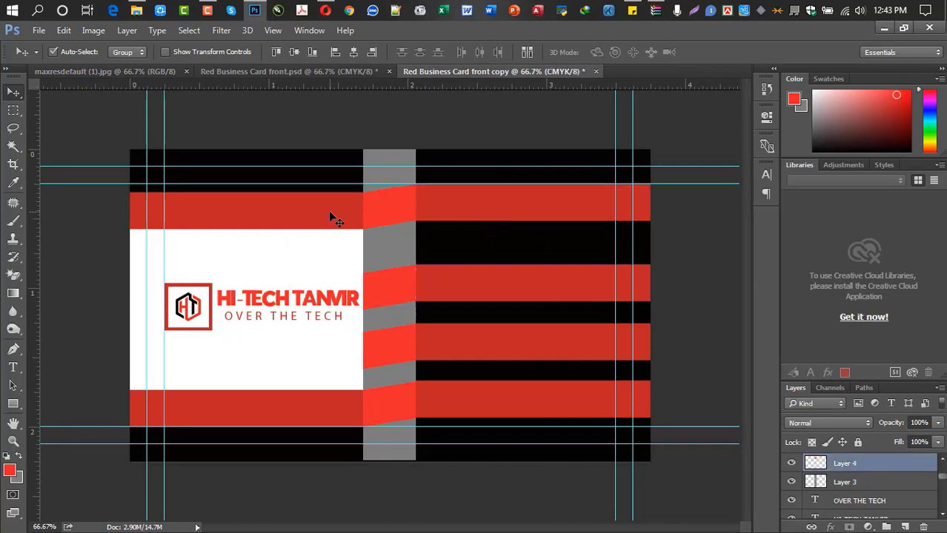
{"action": "key", "text": "ctrl+t"}
{"action": "left_click_drag", "start_coordinate": [389, 230], "coordinate": [389, 236]}
{"action": "key", "text": "Return"}
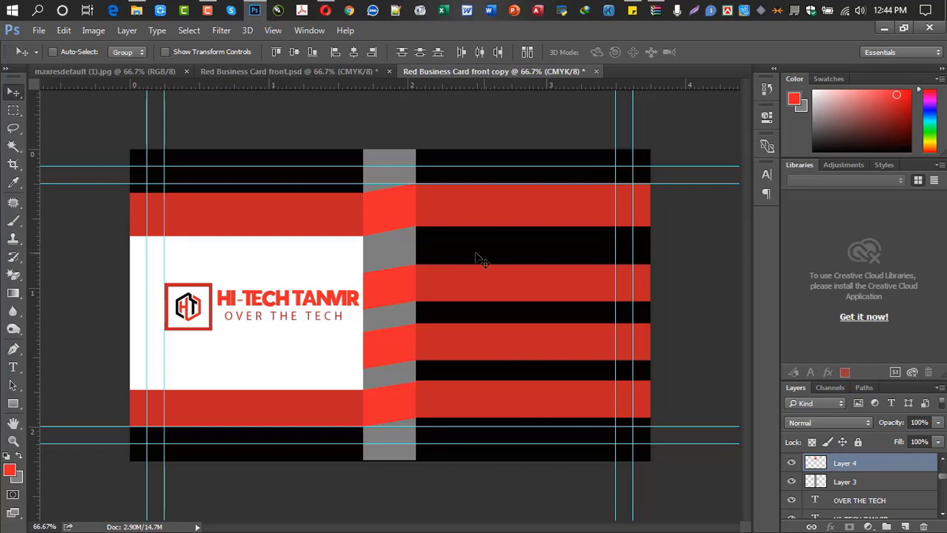
Drag the 2855733 EPS file from the Resourse folder on F: into Photoshop.
{"action": "left_click", "coordinate": [136, 10]}
{"action": "left_click", "coordinate": [77, 476]}
{"action": "double_click", "coordinate": [552, 201]}
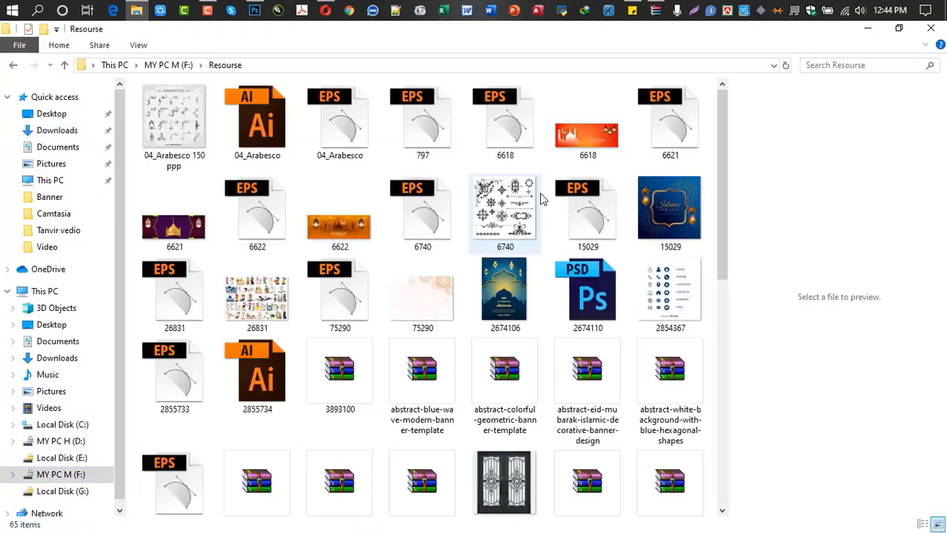
{"action": "left_click", "coordinate": [675, 304]}
{"action": "mouse_move", "coordinate": [174, 374]}
{"action": "left_mouse_down"}
{"action": "mouse_move", "coordinate": [252, 14]}
{"action": "mouse_move", "coordinate": [607, 183]}
{"action": "left_mouse_up"}
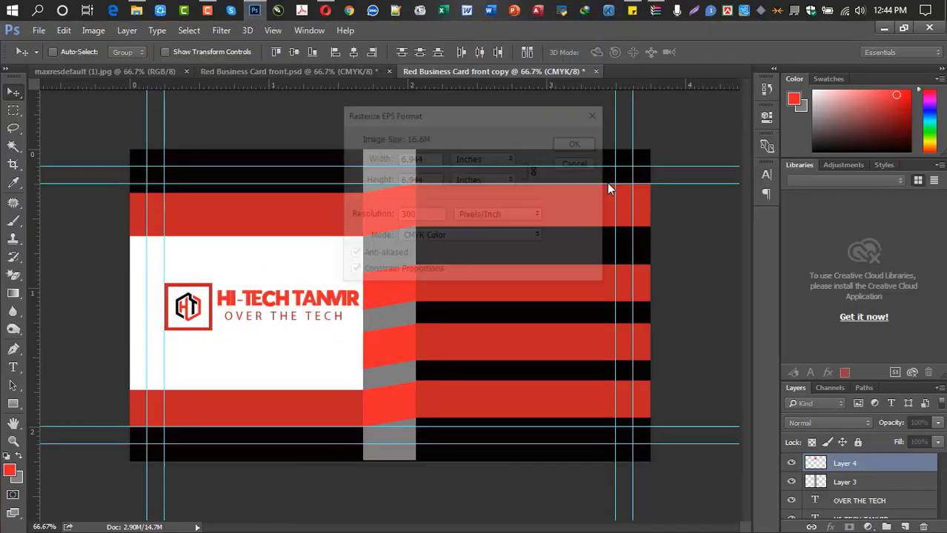
Rasterize the EPS, cut the person icon onto its own layer, and drag it onto the card.
{"action": "left_click", "coordinate": [572, 143]}
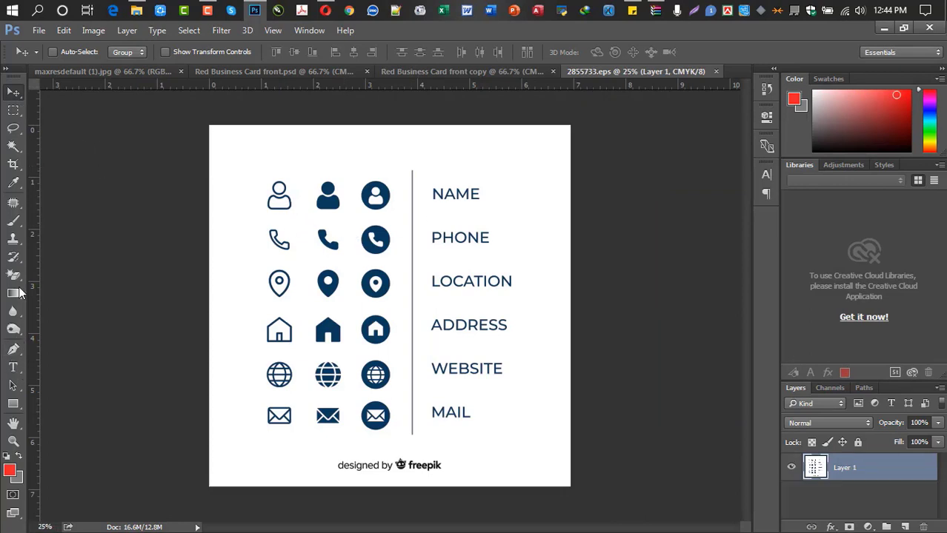
{"action": "key", "text": "m"}
{"action": "left_click_drag", "start_coordinate": [356, 176], "coordinate": [394, 216]}
{"action": "right_click", "coordinate": [380, 185]}
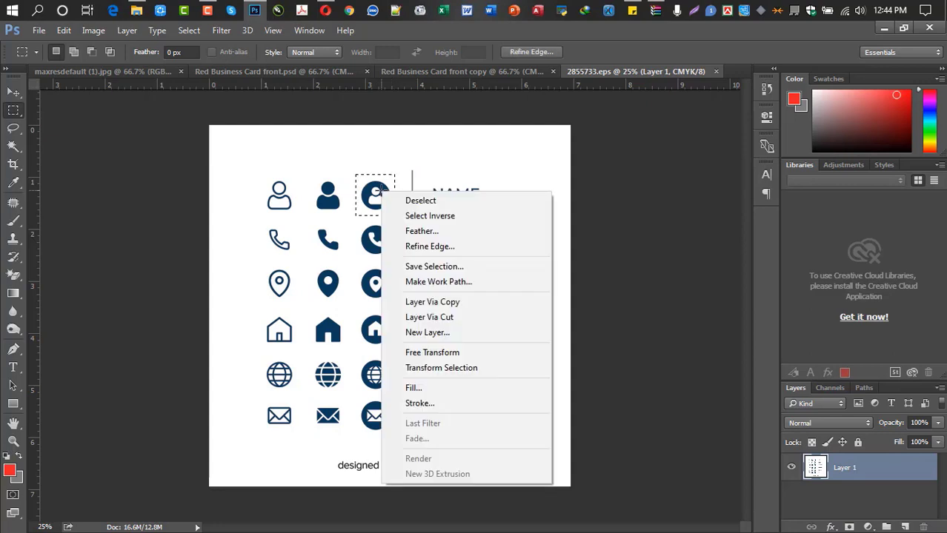
{"action": "left_click", "coordinate": [437, 317]}
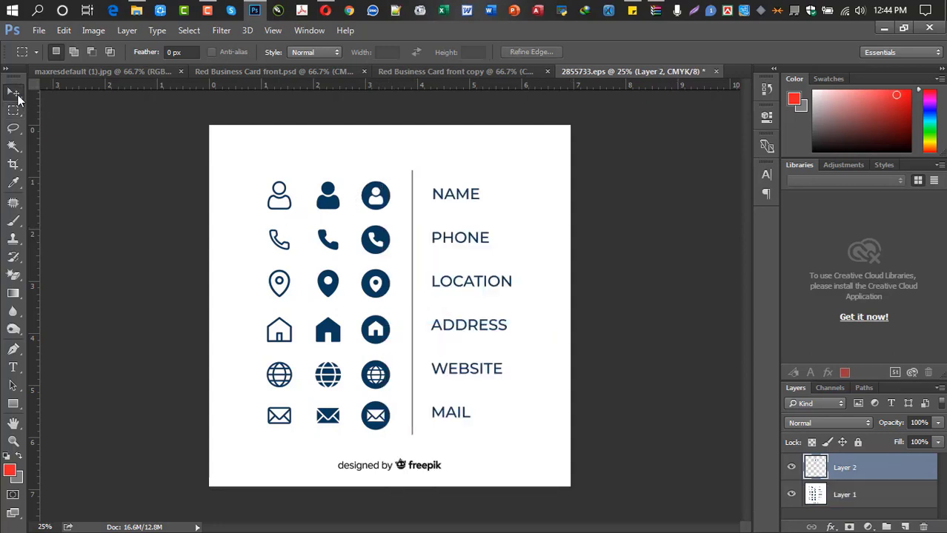
{"action": "left_click", "coordinate": [16, 95]}
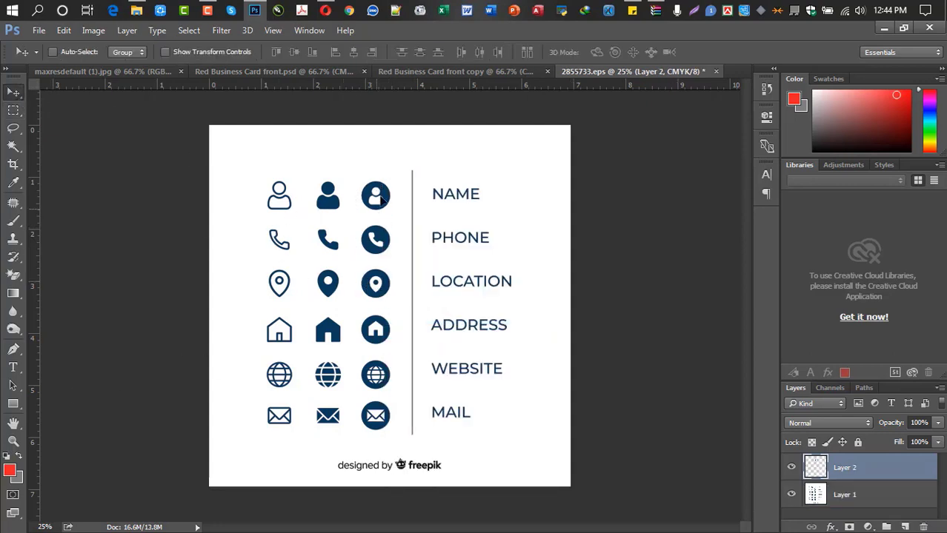
{"action": "mouse_move", "coordinate": [380, 196]}
{"action": "left_mouse_down"}
{"action": "mouse_move", "coordinate": [449, 73]}
{"action": "mouse_move", "coordinate": [429, 135]}
{"action": "mouse_move", "coordinate": [378, 214]}
{"action": "mouse_move", "coordinate": [384, 274]}
{"action": "mouse_move", "coordinate": [367, 253]}
{"action": "left_mouse_up"}
Delete the icon's white areas with the Magic Wand and fill the circle white.
{"action": "key", "text": "w"}
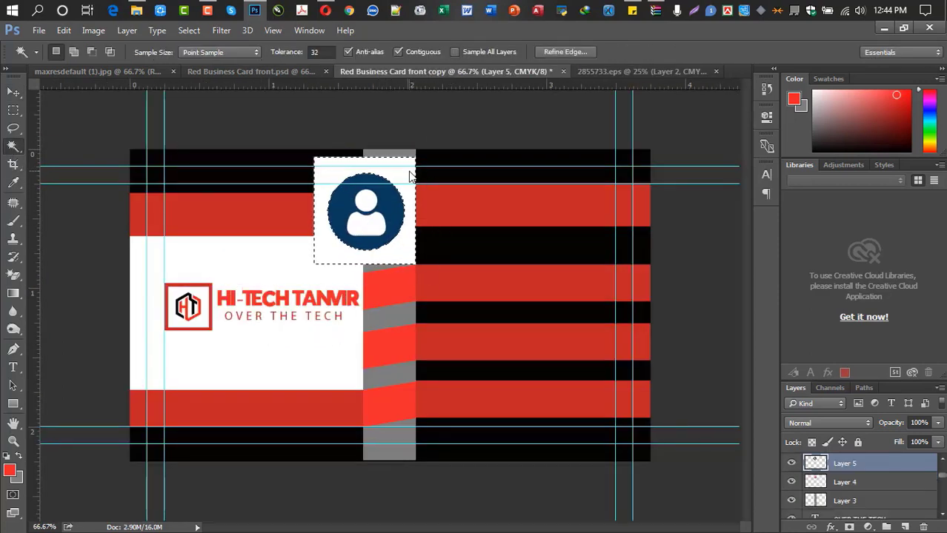
{"action": "key", "text": "Delete"}
{"action": "left_click", "coordinate": [366, 223]}
{"action": "key", "text": "Delete"}
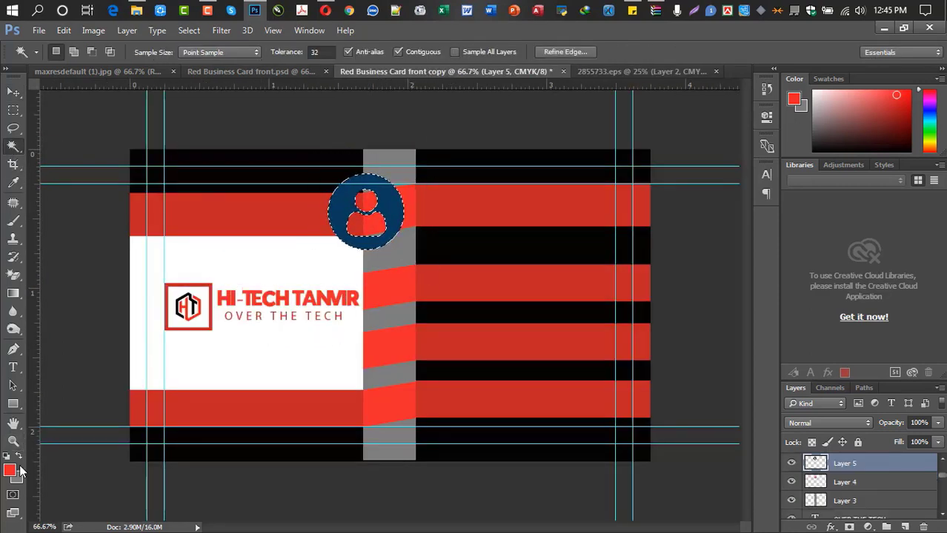
{"action": "left_click", "coordinate": [16, 477]}
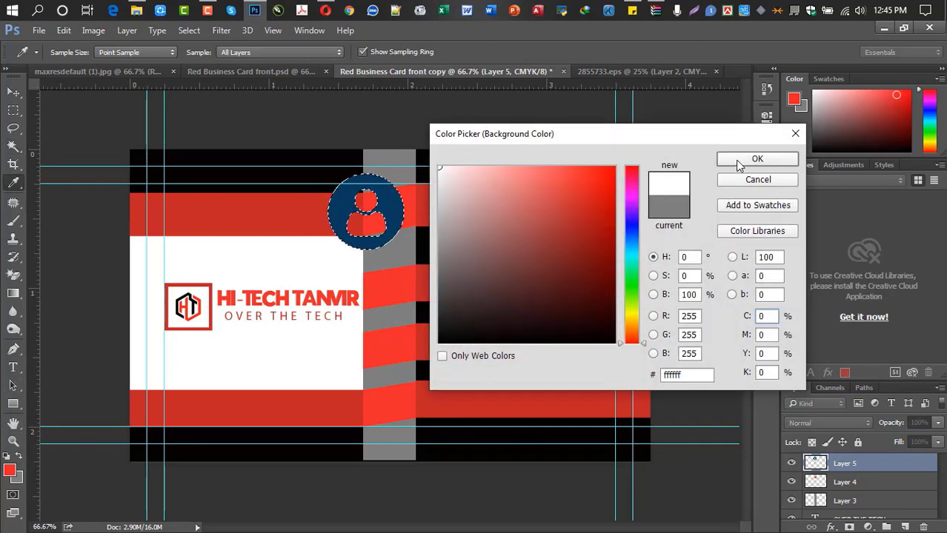
{"action": "left_click", "coordinate": [737, 161]}
{"action": "key", "text": "ctrl+BackSpace"}
{"action": "key", "text": "ctrl+d"}
Shrink the person icon to about 40% and nudge it onto the top stripe's junction.
{"action": "key", "text": "v"}
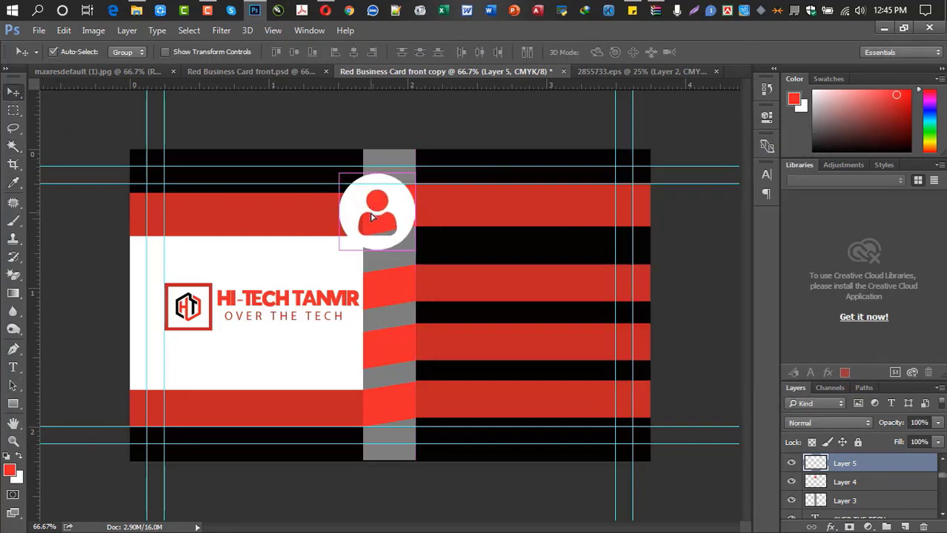
{"action": "key", "text": "ctrl+t"}
{"action": "mouse_move", "coordinate": [404, 247]}
{"action": "left_mouse_down"}
{"action": "mouse_move", "coordinate": [395, 231]}
{"action": "mouse_move", "coordinate": [401, 216]}
{"action": "left_mouse_up"}
{"action": "key", "text": "Return"}
{"action": "key", "text": "Right"}
{"action": "key", "text": "Left"}
{"action": "key", "text": "Left"}
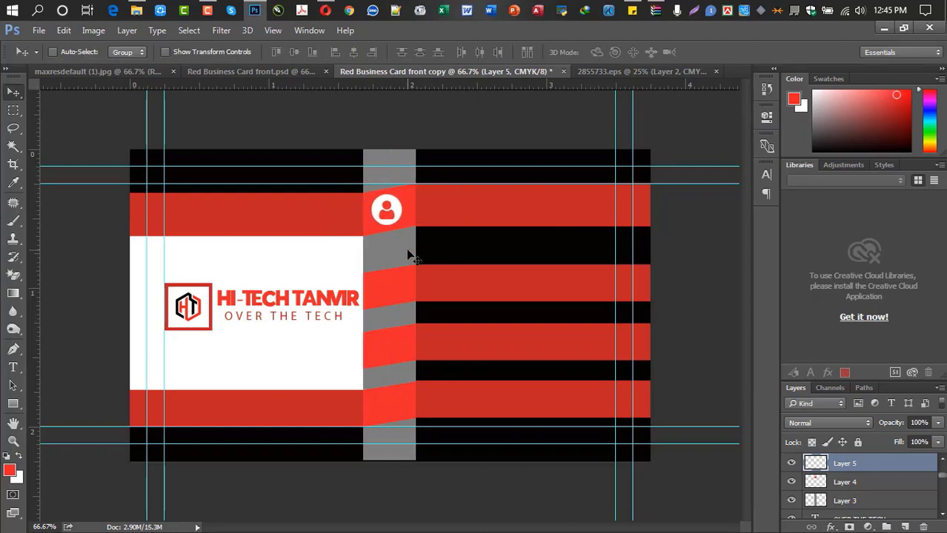
{"action": "key", "text": "Right"}
{"action": "key", "text": "Left"}
{"action": "key", "text": "Left"}
{"action": "key", "text": "Left"}
{"action": "key", "text": "Right"}
{"action": "key", "text": "Left"}
{"action": "key", "text": "Right"}
{"action": "key", "text": "Right"}
{"action": "key", "text": "Right"}
{"action": "key", "text": "Left"}
{"action": "key", "text": "Right"}
On the icon sheet, merge the cut person icon back and undo the stray moves.
{"action": "left_click", "coordinate": [630, 71]}
{"action": "left_click_drag", "start_coordinate": [369, 264], "coordinate": [378, 254]}
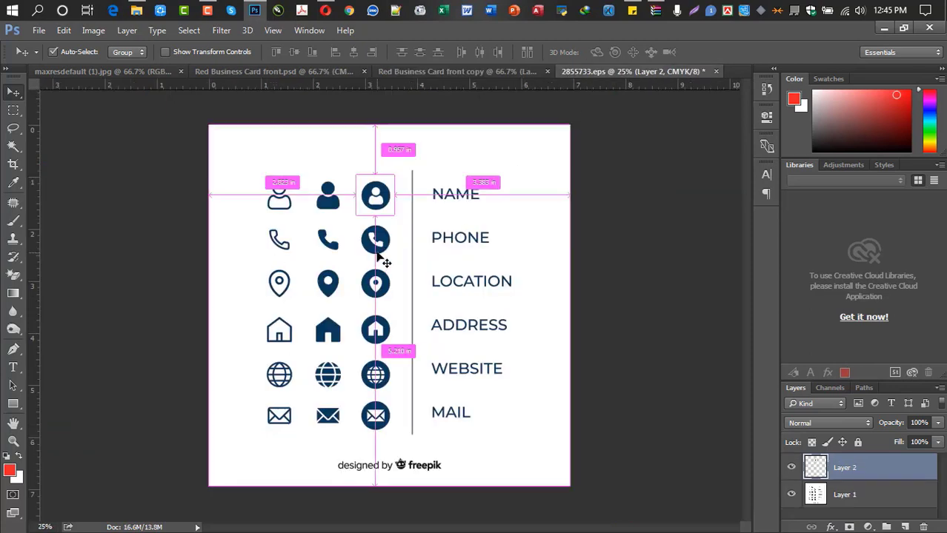
{"action": "key", "text": "ctrl+e"}
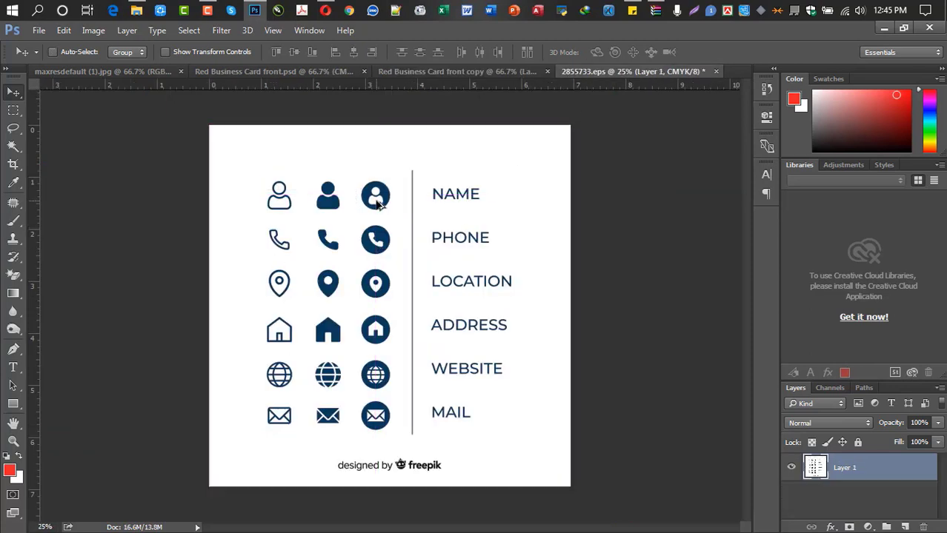
{"action": "key", "text": "ctrl+alt+z"}
{"action": "key", "text": "ctrl+alt+z"}
{"action": "key", "text": "ctrl+alt+z"}
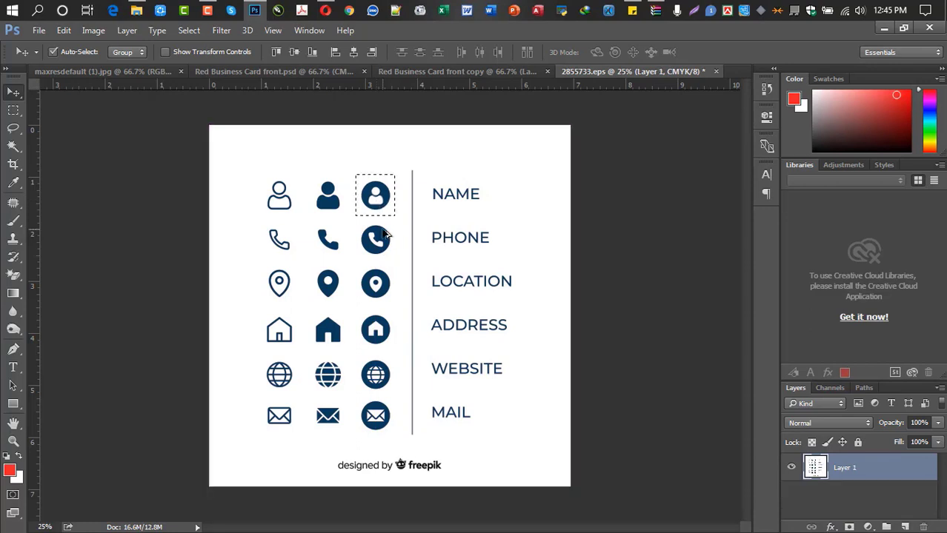
{"action": "mouse_move", "coordinate": [377, 238]}
{"action": "left_mouse_down"}
{"action": "mouse_move", "coordinate": [374, 215]}
{"action": "mouse_move", "coordinate": [382, 246]}
{"action": "left_mouse_up"}
{"action": "key", "text": "ctrl+z"}
{"action": "left_click", "coordinate": [13, 110]}
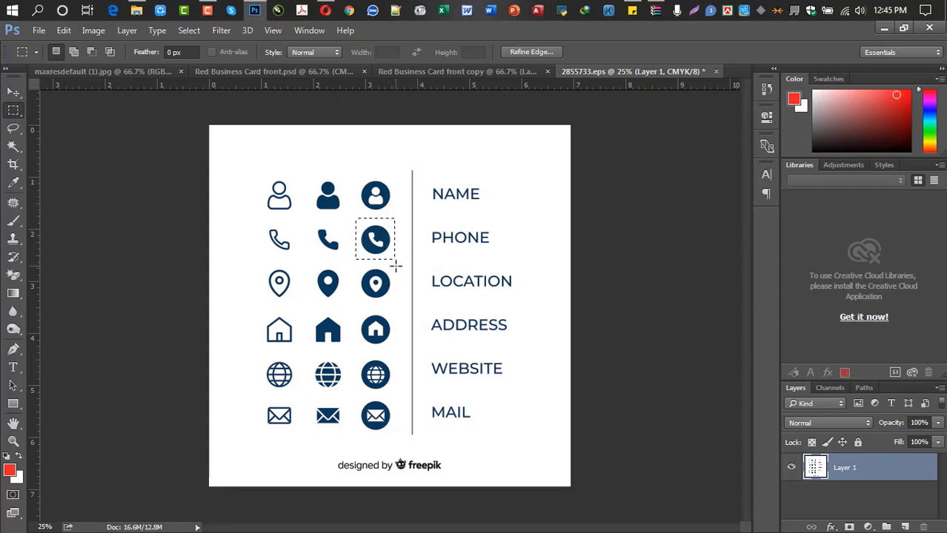
Cut the phone circle onto its own layer and delete the white around it.
{"action": "right_click", "coordinate": [380, 242]}
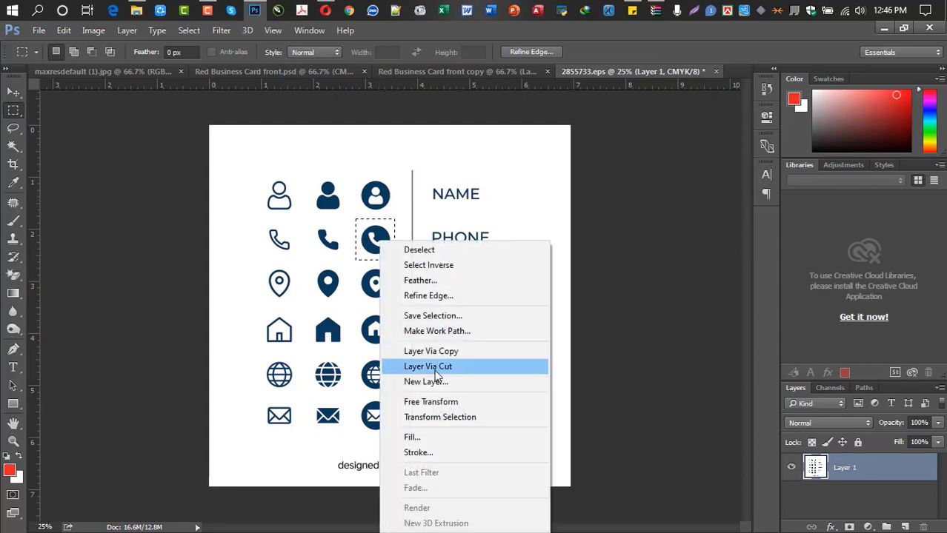
{"action": "left_click", "coordinate": [436, 368]}
{"action": "left_click", "coordinate": [12, 91]}
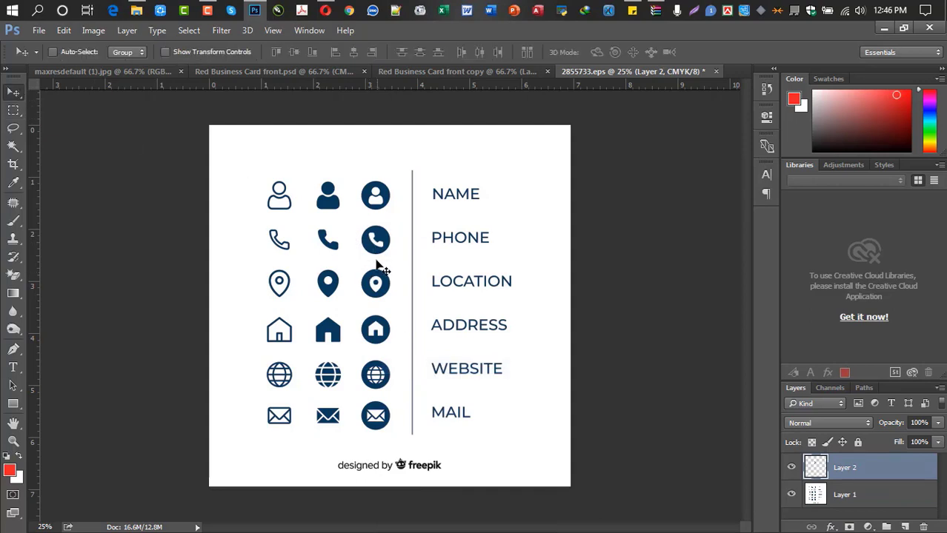
{"action": "left_click", "coordinate": [13, 146]}
{"action": "left_click", "coordinate": [378, 243]}
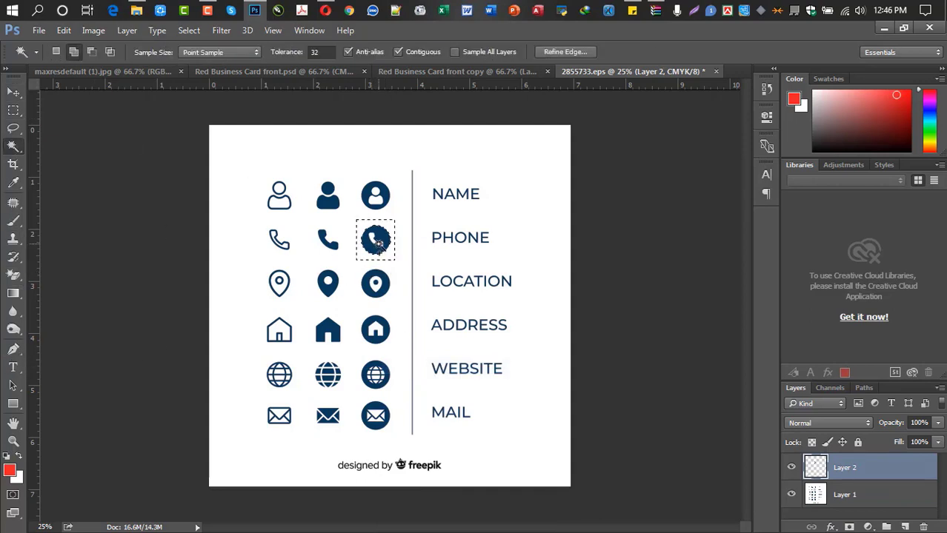
{"action": "key", "text": "Delete"}
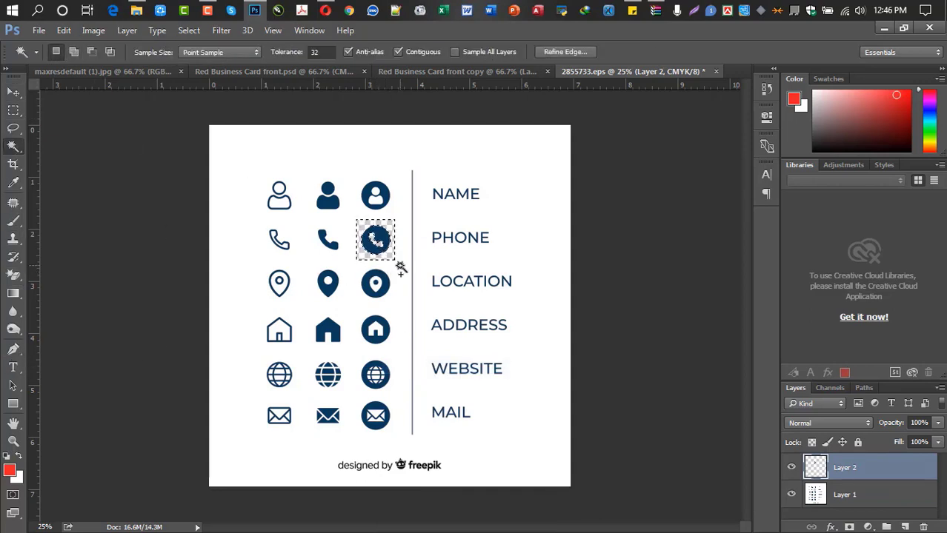
{"action": "key", "text": "ctrl+shift+i"}
{"action": "key", "text": "ctrl+BackSpace"}
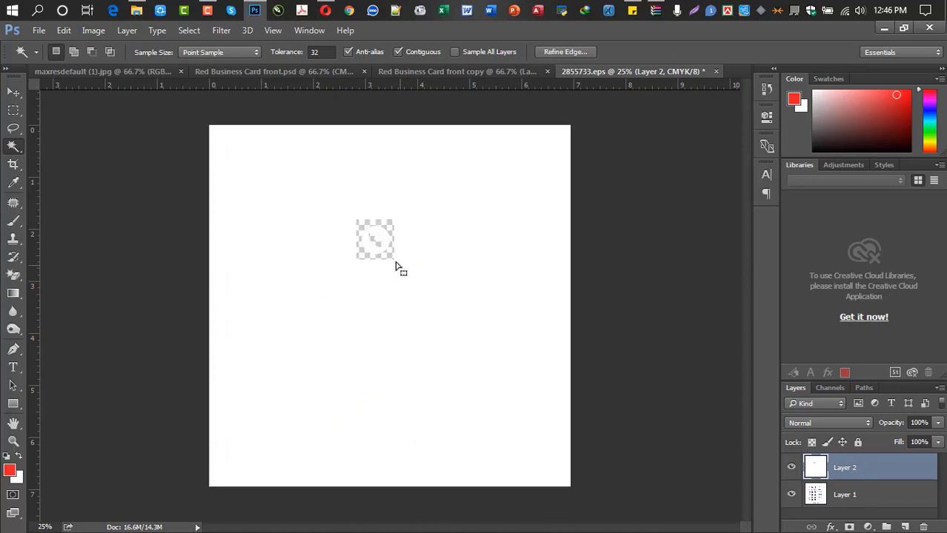
{"action": "key", "text": "ctrl+z"}
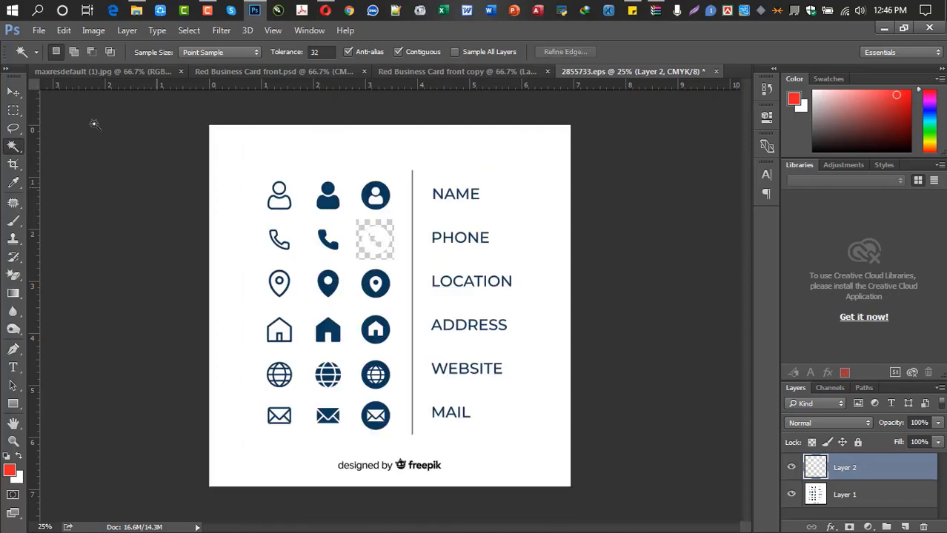
{"action": "left_click", "coordinate": [15, 95]}
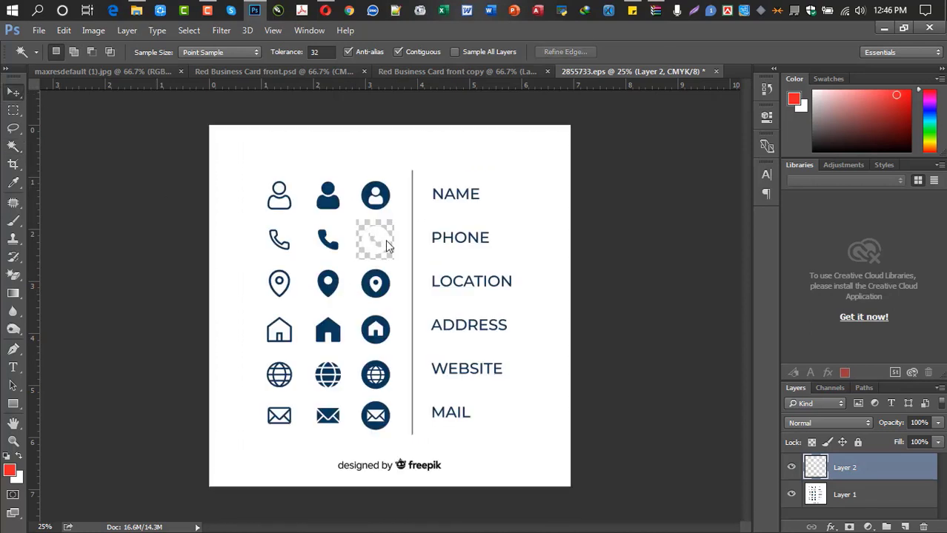
{"action": "left_click", "coordinate": [395, 72]}
Paste the phone circle into the card, shrink it, and place it on the red band.
{"action": "key", "text": "ctrl+v"}
{"action": "left_click_drag", "start_coordinate": [364, 296], "coordinate": [326, 318]}
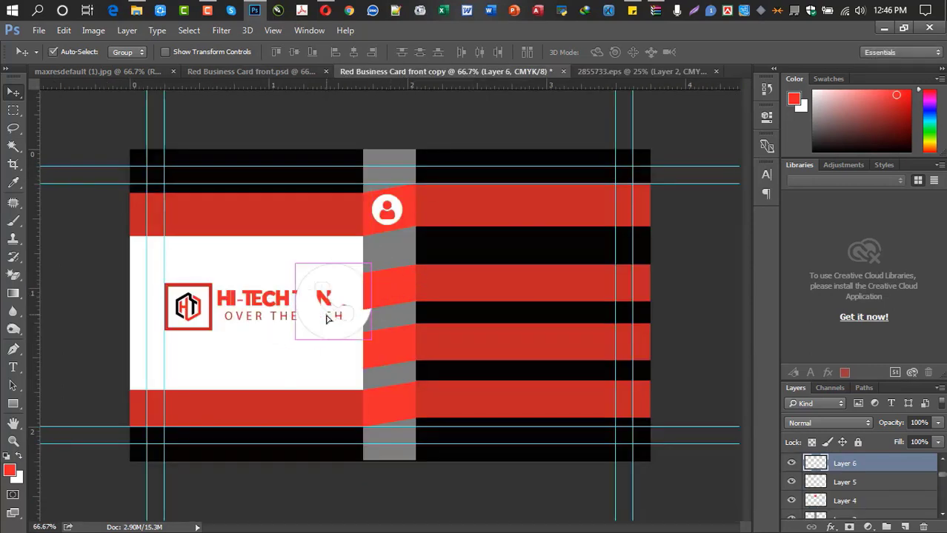
{"action": "key", "text": "ctrl+t"}
{"action": "mouse_move", "coordinate": [371, 340]}
{"action": "left_mouse_down"}
{"action": "mouse_move", "coordinate": [359, 317]}
{"action": "mouse_move", "coordinate": [386, 211]}
{"action": "left_mouse_up"}
{"action": "key", "text": "Return"}
{"action": "scroll", "coordinate": [387, 212], "scroll_direction": "up", "scroll_amount": 4}
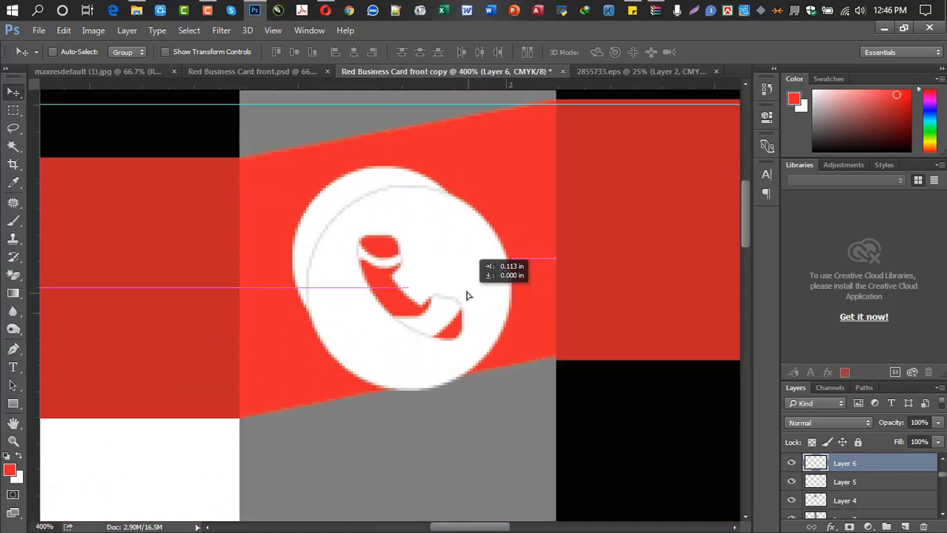
{"action": "left_click_drag", "start_coordinate": [467, 295], "coordinate": [457, 277]}
Shrink the phone circle further to 87.84% and zoom out to view the card.
{"action": "key", "text": "ctrl+t"}
{"action": "left_click_drag", "start_coordinate": [497, 373], "coordinate": [474, 349]}
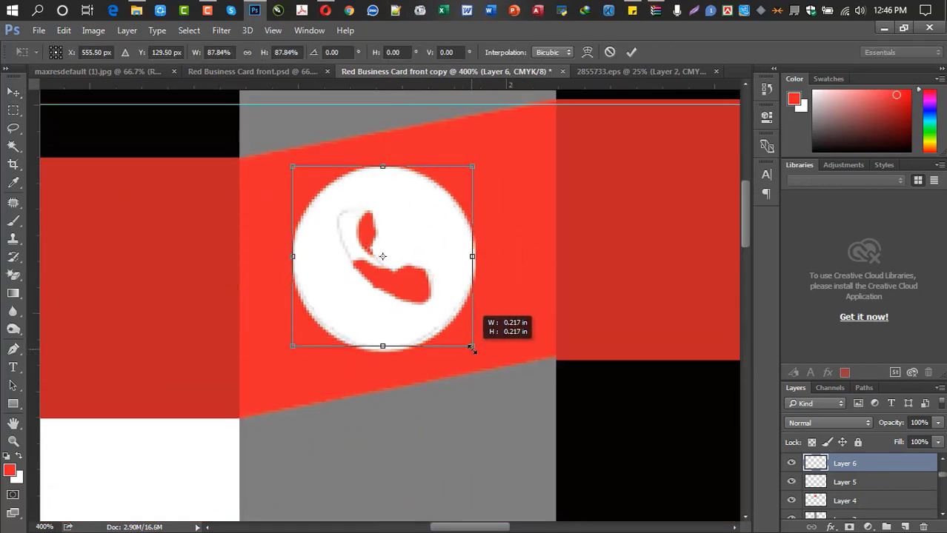
{"action": "key", "text": "Return"}
{"action": "key", "text": "ctrl+minus"}
{"action": "key", "text": "ctrl+minus"}
{"action": "key", "text": "ctrl+minus"}
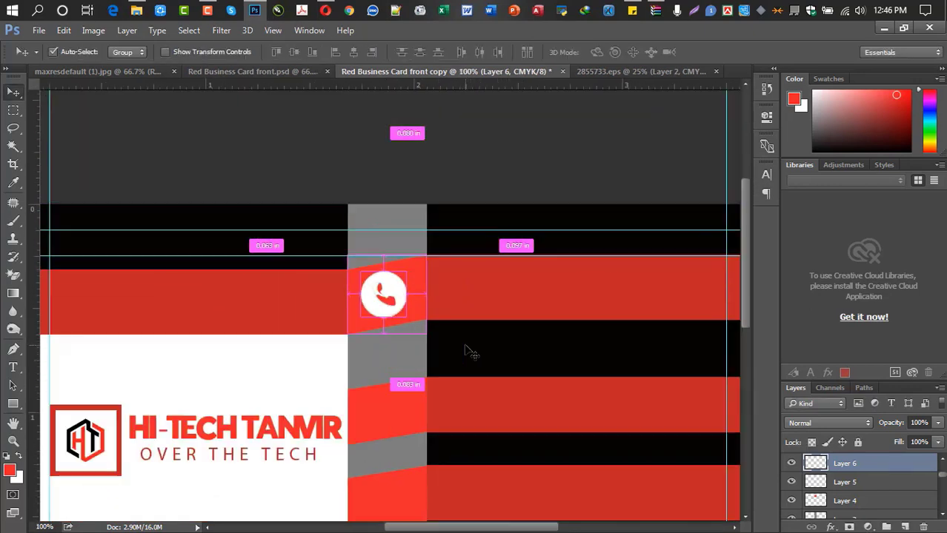
{"action": "scroll", "coordinate": [470, 348], "scroll_direction": "down", "scroll_amount": 3}
{"action": "left_click_drag", "start_coordinate": [383, 185], "coordinate": [398, 303]}
Magic Wand–select the circular mail icon on the 2855733.eps icon sheet.
{"action": "left_click", "coordinate": [138, 71]}
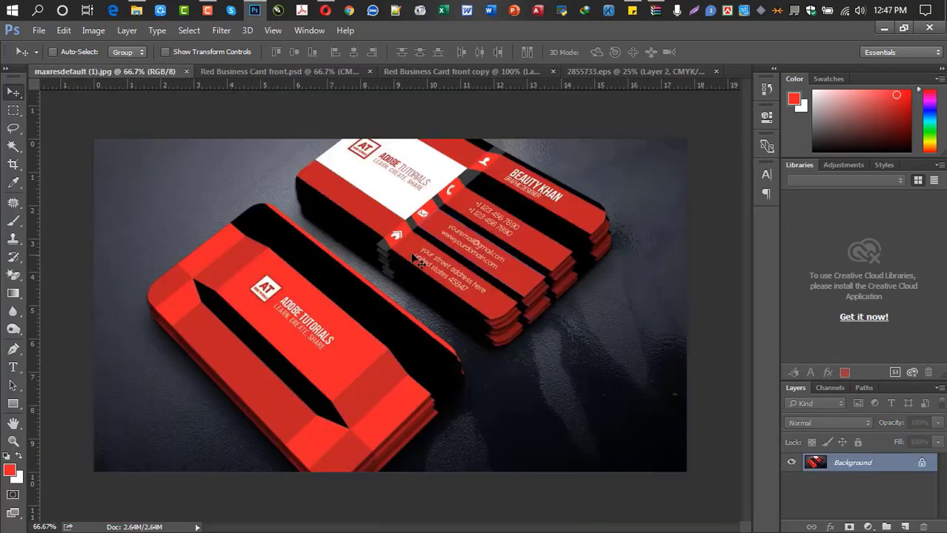
{"action": "left_click", "coordinate": [417, 72]}
{"action": "left_click", "coordinate": [596, 72]}
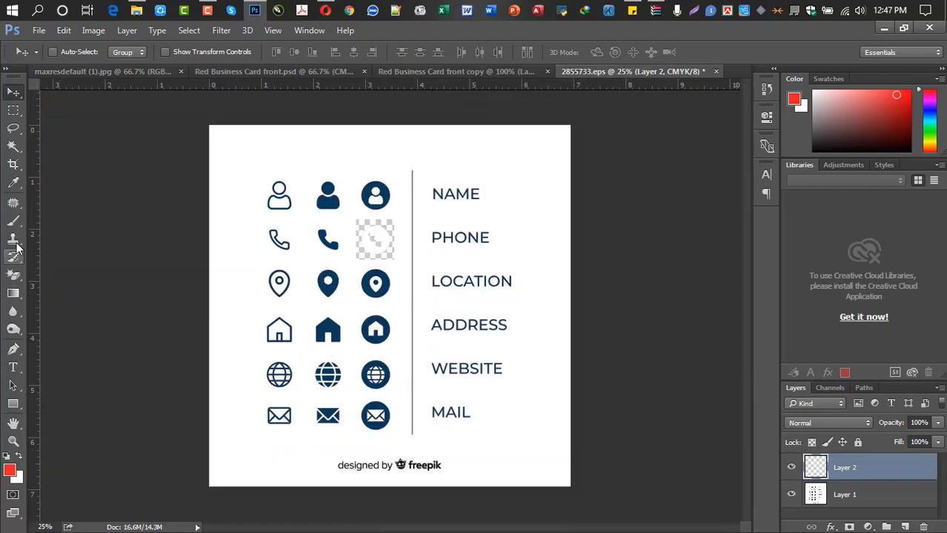
{"action": "left_click", "coordinate": [13, 110]}
{"action": "left_click", "coordinate": [20, 99]}
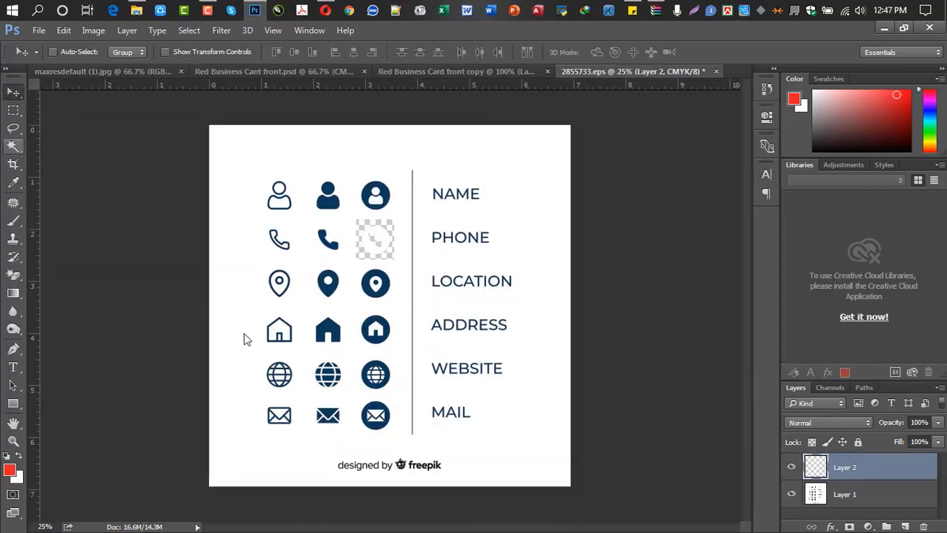
{"action": "left_click", "coordinate": [13, 146]}
{"action": "left_click", "coordinate": [381, 414]}
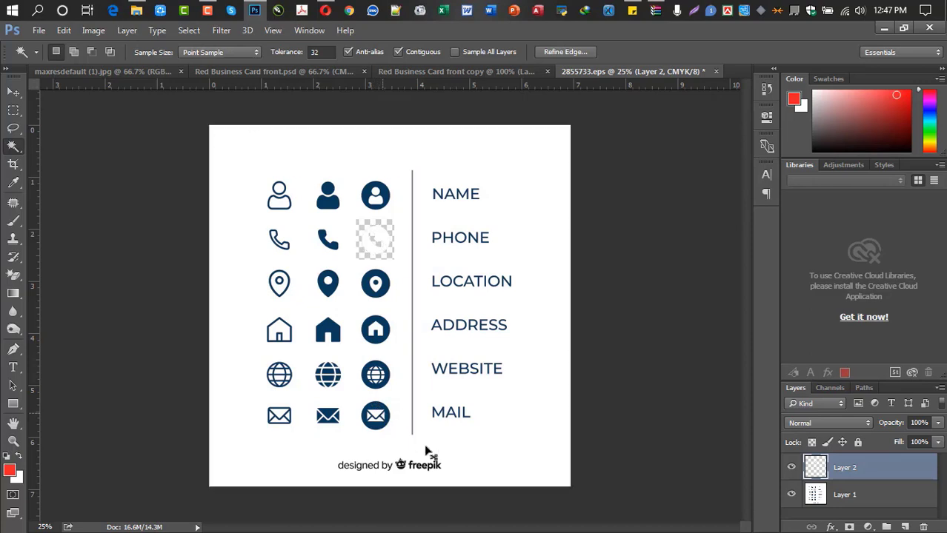
Reselect the mail circle, delete its dark fill, and drag it onto the business card as Layer 7.
{"action": "key", "text": "ctrl+d"}
{"action": "key", "text": "alt+bracketleft"}
{"action": "left_click", "coordinate": [385, 416], "text": "ctrl+space"}
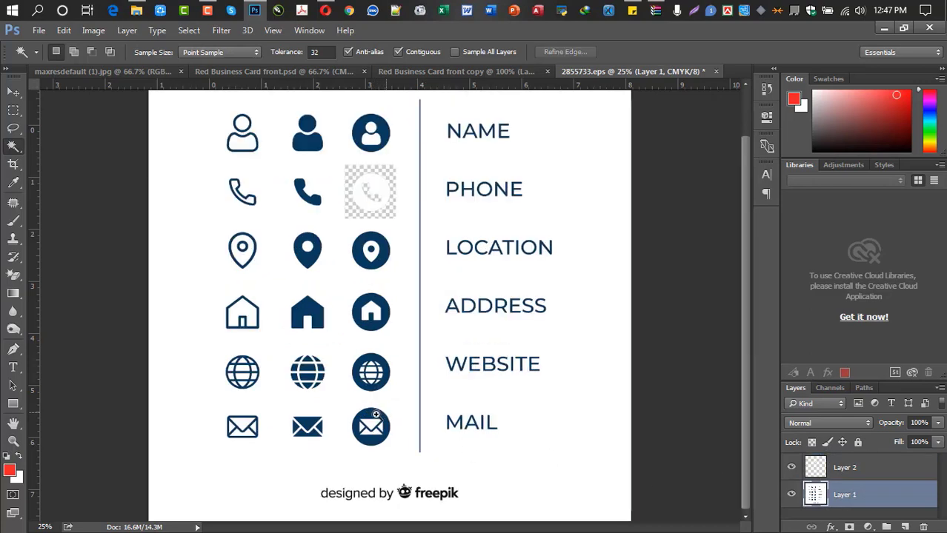
{"action": "left_click", "coordinate": [378, 411], "text": "ctrl+space"}
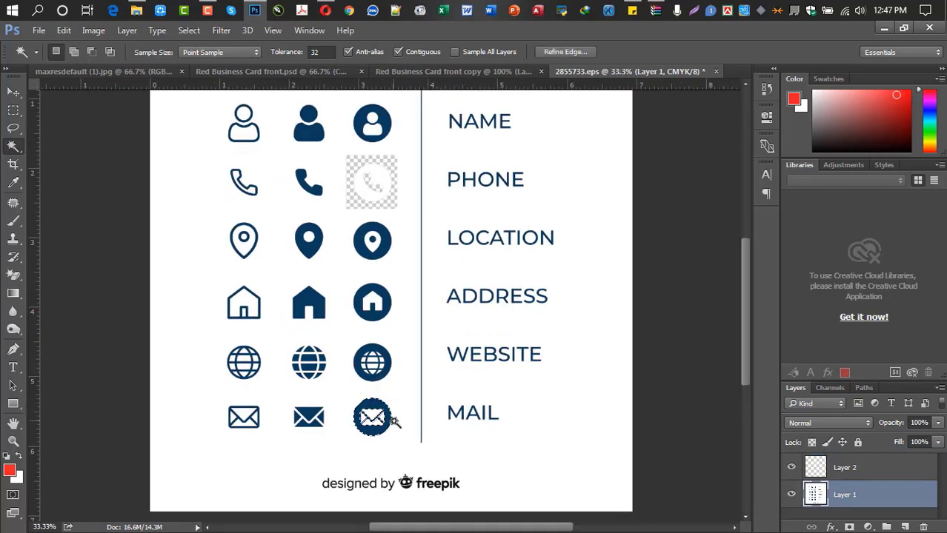
{"action": "key", "text": "Delete"}
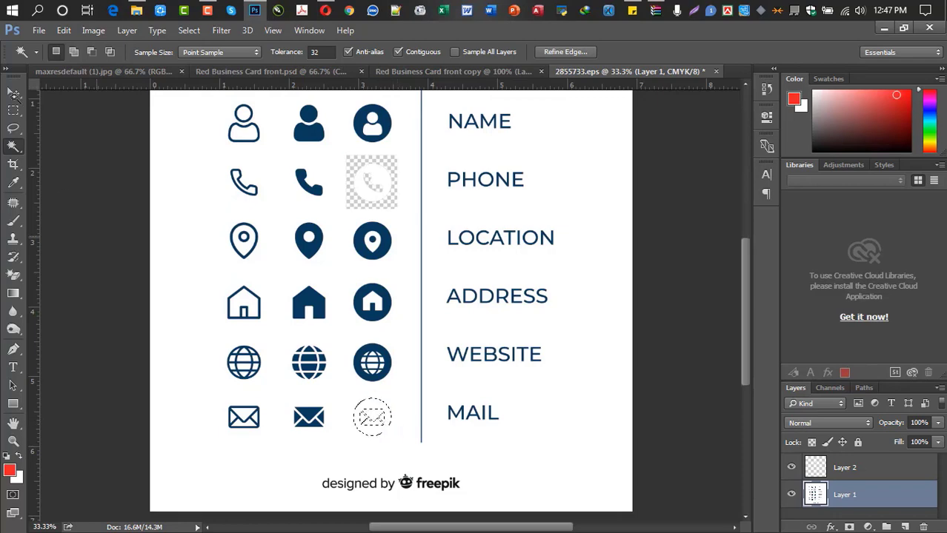
{"action": "key", "text": "v"}
{"action": "mouse_move", "coordinate": [358, 158]}
{"action": "left_mouse_down"}
{"action": "mouse_move", "coordinate": [394, 308]}
{"action": "mouse_move", "coordinate": [399, 300]}
{"action": "left_mouse_up"}
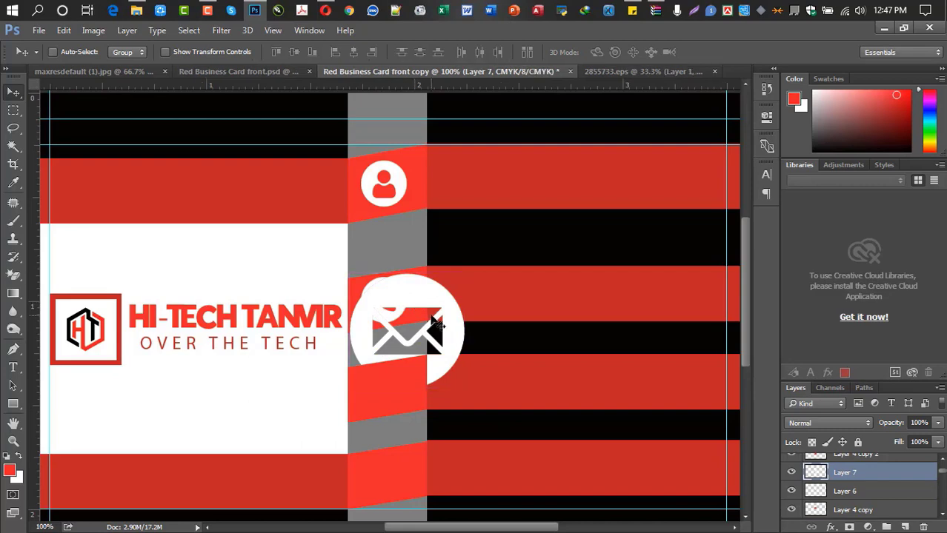
Scale the white mail circle down to roughly half size.
{"action": "key", "text": "ctrl+t"}
{"action": "left_click_drag", "start_coordinate": [465, 385], "coordinate": [436, 357]}
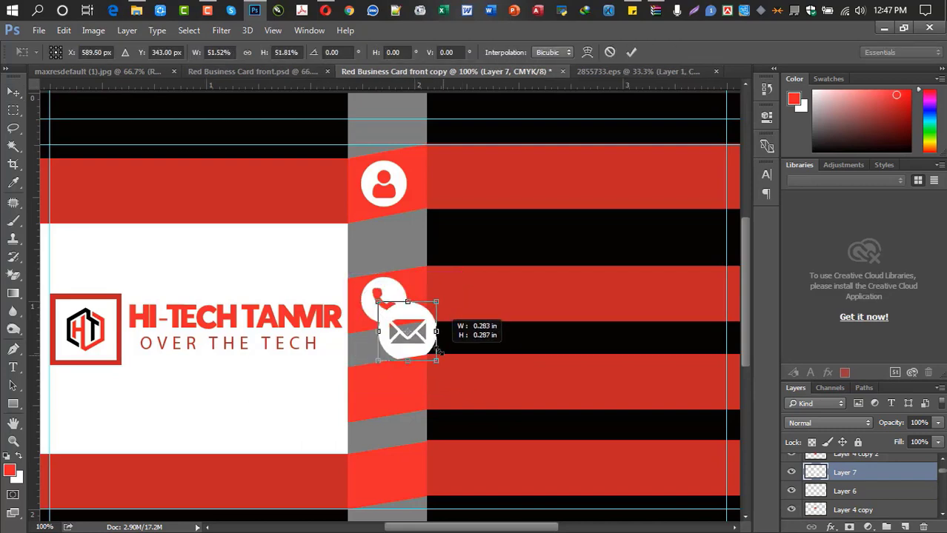
{"action": "key", "text": "ctrl+plus"}
{"action": "left_click", "coordinate": [416, 337]}
{"action": "left_click_drag", "start_coordinate": [403, 272], "coordinate": [307, 137]}
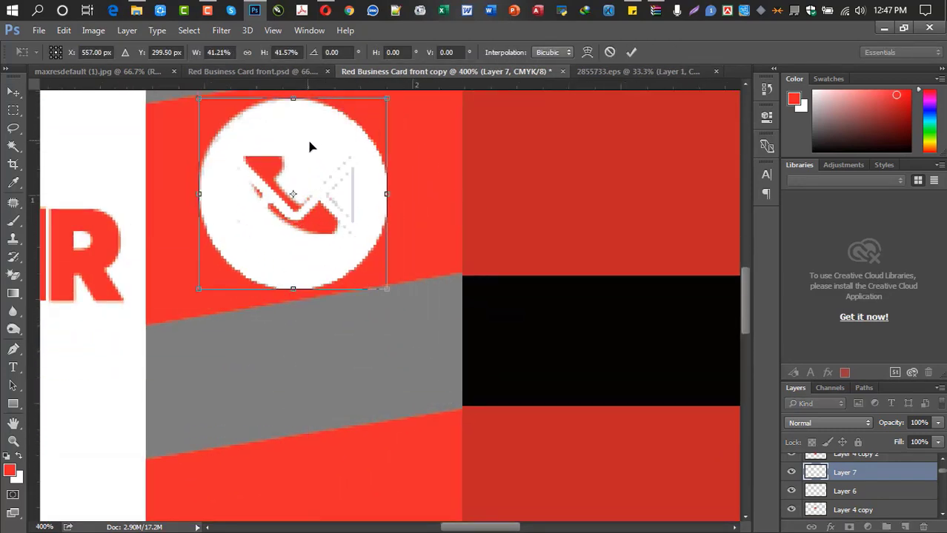
{"action": "left_click_drag", "start_coordinate": [381, 289], "coordinate": [376, 276]}
{"action": "key", "text": "Return"}
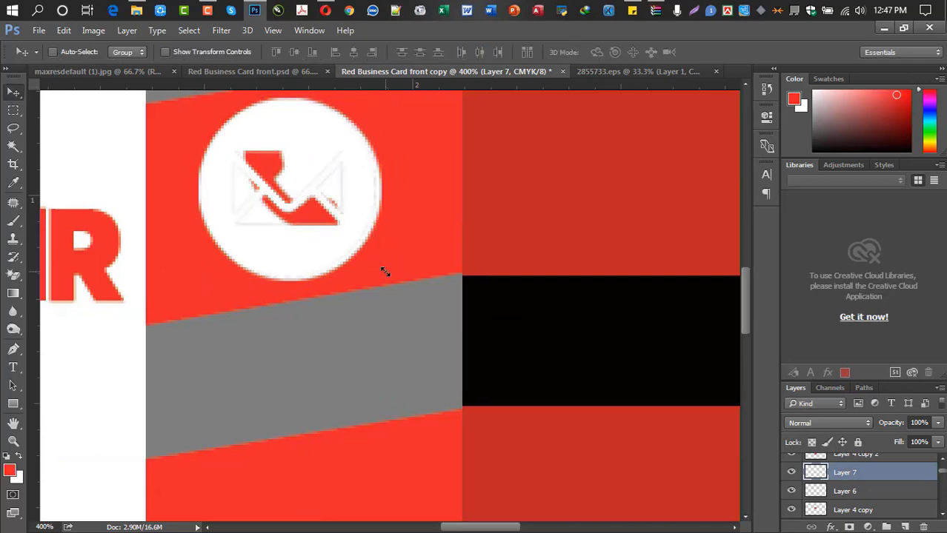
Place the mail circle on the third red band, below the phone icon.
{"action": "key", "text": "ctrl+minus"}
{"action": "key", "text": "ctrl+minus"}
{"action": "key", "text": "ctrl+minus"}
{"action": "scroll", "coordinate": [372, 255], "scroll_direction": "down", "scroll_amount": 1}
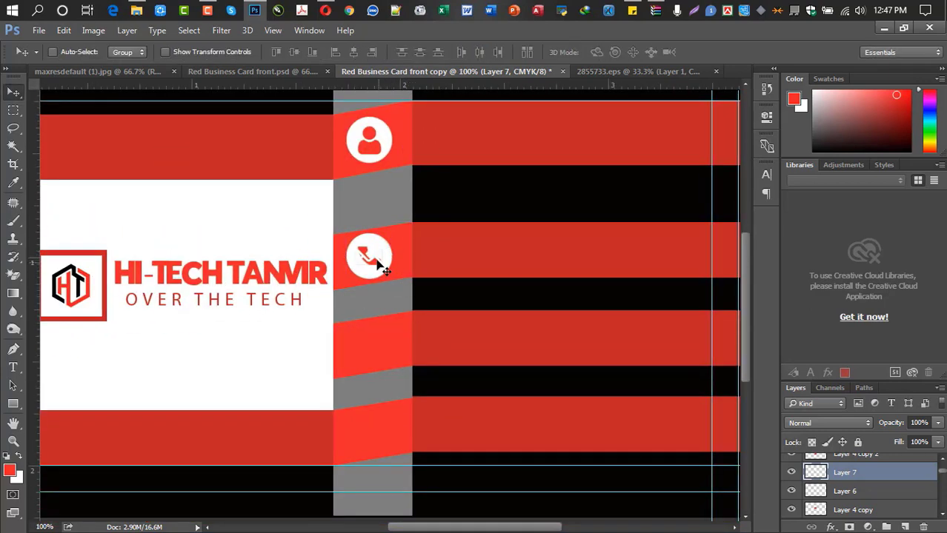
{"action": "left_click_drag", "start_coordinate": [372, 256], "coordinate": [382, 357]}
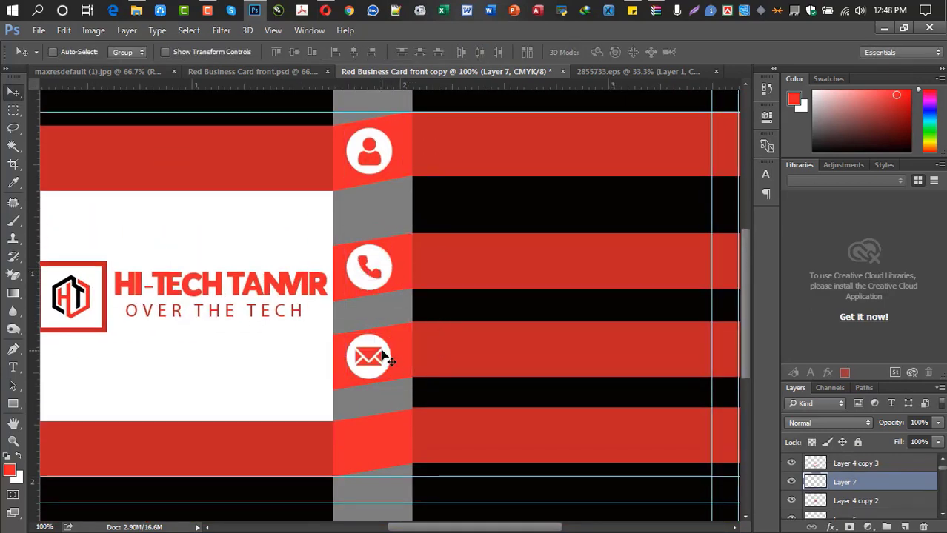
{"action": "scroll", "coordinate": [385, 356], "scroll_direction": "down", "scroll_amount": 2}
{"action": "key", "text": "ctrl+Tab"}
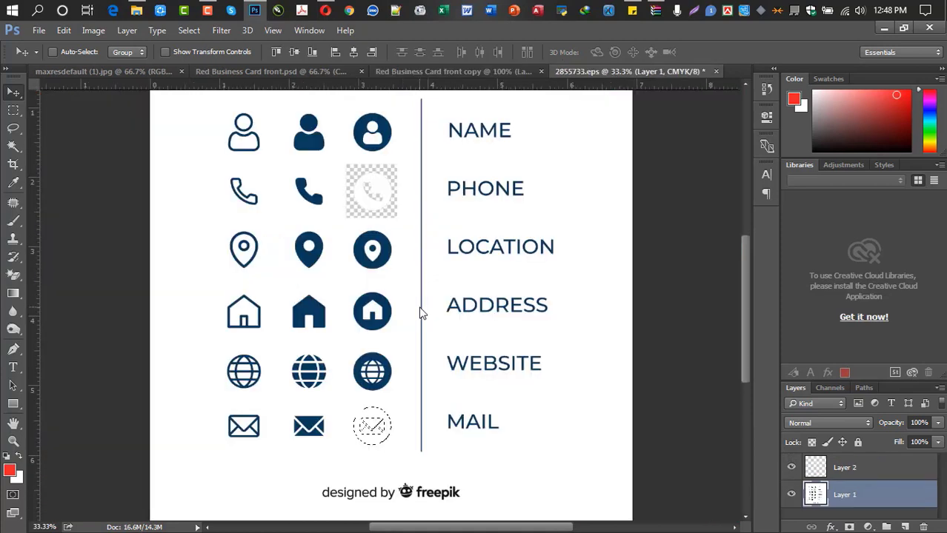
Cut the house circle from 2855733.eps by deleting its dark fill, and drag it onto the card as Layer 8.
{"action": "key", "text": "w"}
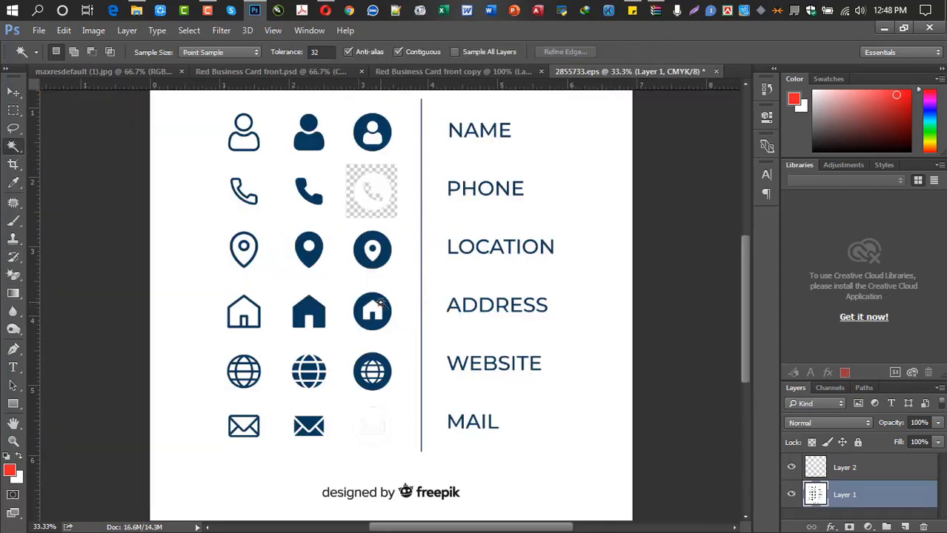
{"action": "left_click", "coordinate": [380, 306]}
{"action": "key", "text": "Delete"}
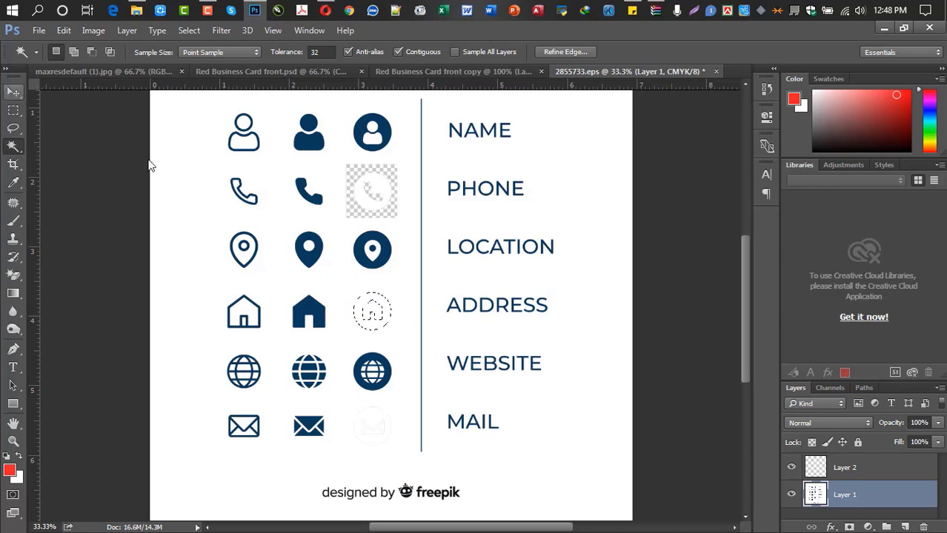
{"action": "key", "text": "v"}
{"action": "mouse_move", "coordinate": [383, 312]}
{"action": "left_mouse_down"}
{"action": "mouse_move", "coordinate": [403, 79]}
{"action": "mouse_move", "coordinate": [374, 337]}
{"action": "left_mouse_up"}
{"action": "key", "text": "ctrl+t"}
Shrink the white house circle and set it above the fourth red band, below the mail icon.
{"action": "mouse_move", "coordinate": [395, 387]}
{"action": "left_mouse_down"}
{"action": "mouse_move", "coordinate": [363, 349]}
{"action": "mouse_move", "coordinate": [449, 335]}
{"action": "left_mouse_up"}
{"action": "scroll", "coordinate": [362, 345], "scroll_direction": "up", "scroll_amount": 3}
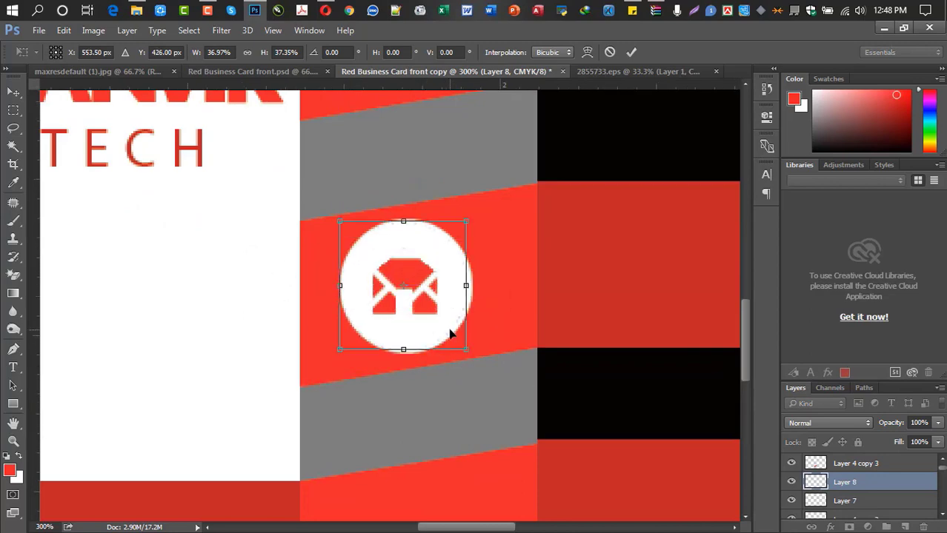
{"action": "key", "text": "Return"}
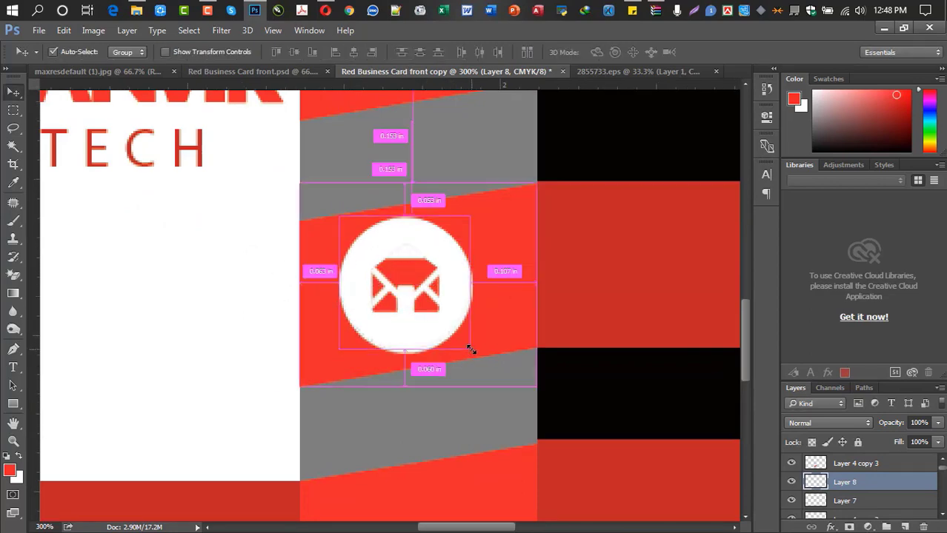
{"action": "key", "text": "ctrl+minus"}
{"action": "key", "text": "ctrl+minus"}
{"action": "key", "text": "ctrl+0"}
{"action": "left_click_drag", "start_coordinate": [386, 345], "coordinate": [388, 402]}
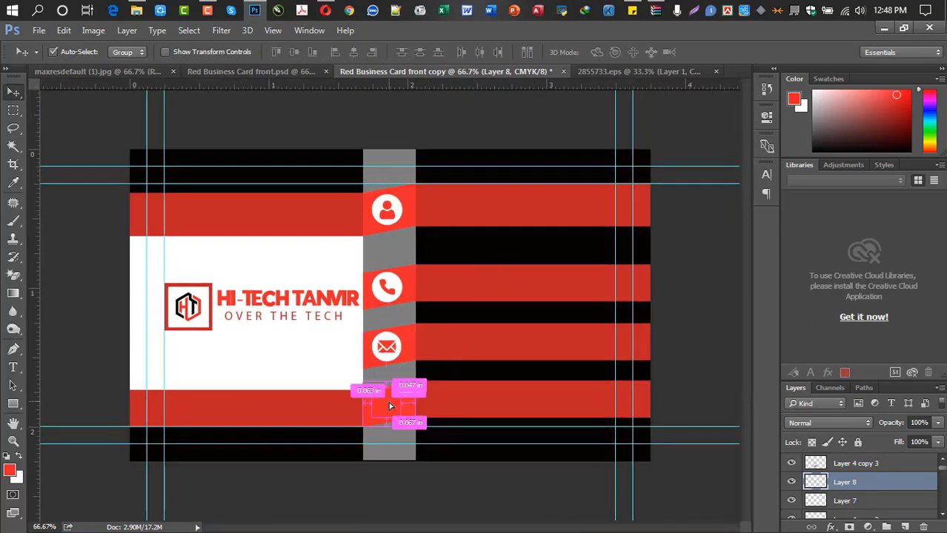
{"action": "key", "text": "ctrl+bracketright"}
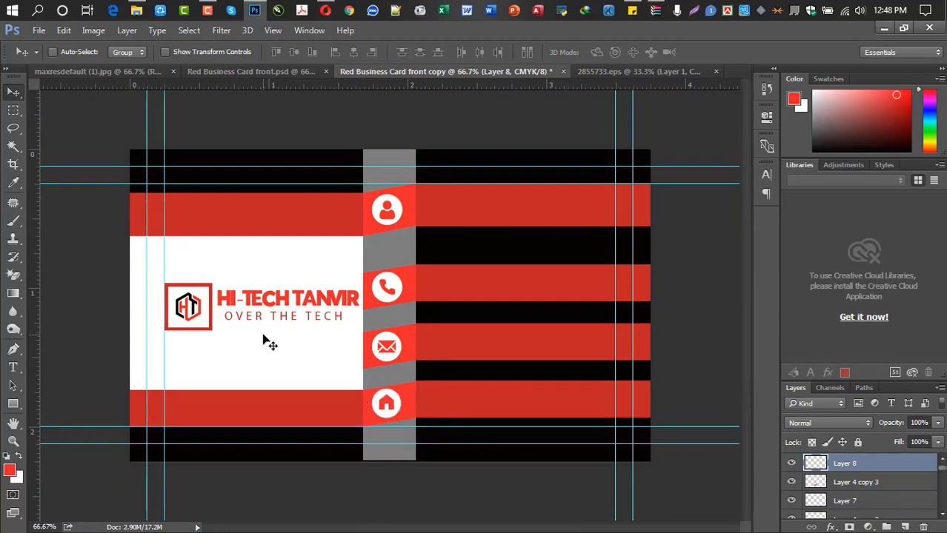
Make the logo and its square frame slightly smaller.
{"action": "mouse_move", "coordinate": [263, 339]}
{"action": "left_mouse_down"}
{"action": "mouse_move", "coordinate": [205, 329]}
{"action": "mouse_move", "coordinate": [230, 306]}
{"action": "mouse_move", "coordinate": [240, 320]}
{"action": "left_mouse_up"}
{"action": "key", "text": "ctrl+t"}
{"action": "key", "text": "Return"}
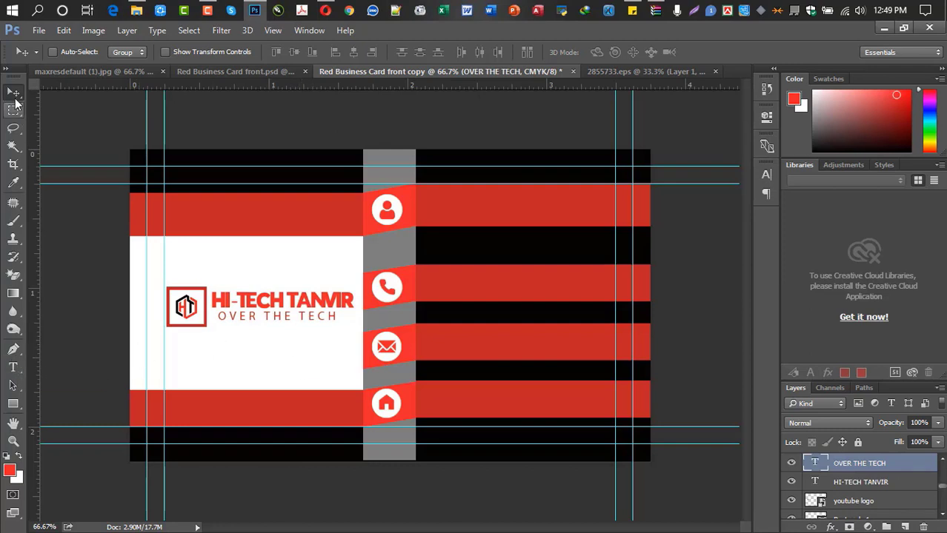
Start a text line on the top red bar with the text colour set to white.
{"action": "left_click", "coordinate": [16, 366]}
{"action": "left_click", "coordinate": [433, 204]}
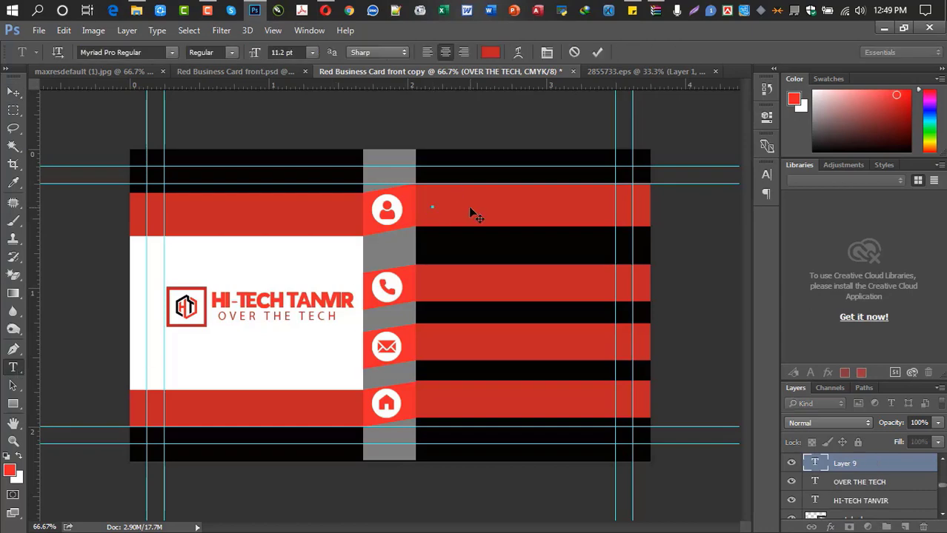
{"action": "left_click", "coordinate": [490, 52]}
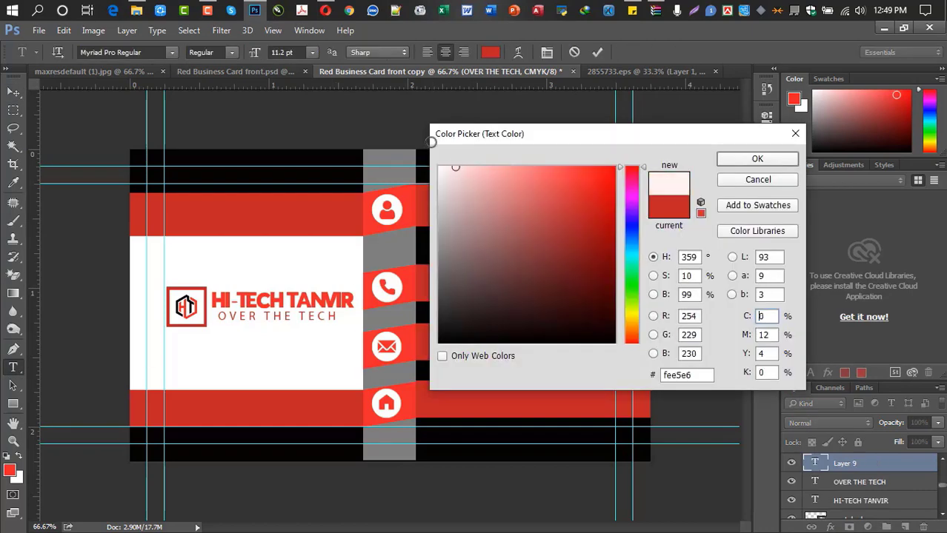
{"action": "left_click", "coordinate": [491, 198]}
{"action": "key", "text": "Return"}
Search the font list for Futura and try Futura Md BT Bold.
{"action": "left_click", "coordinate": [146, 52]}
{"action": "type", "text": "fut"}
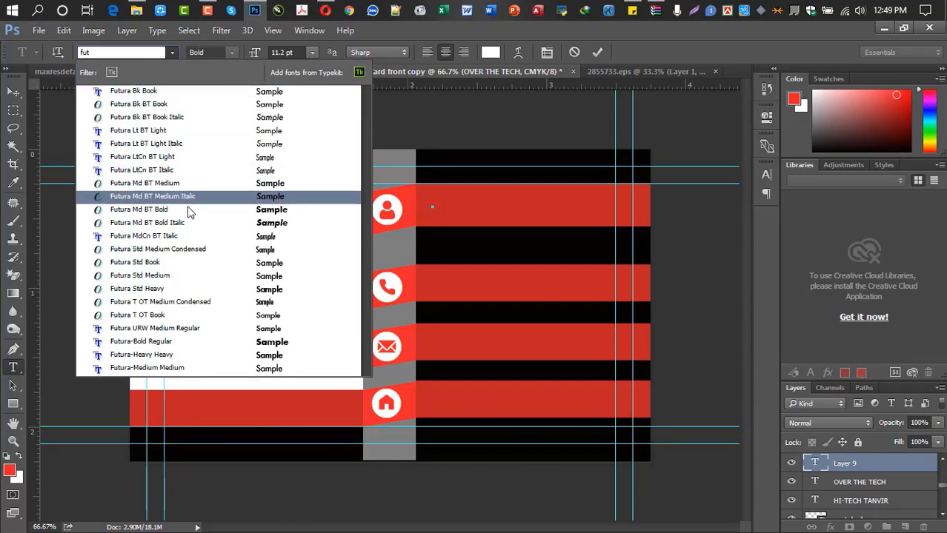
{"action": "left_click", "coordinate": [188, 209]}
{"action": "type", "text": "AV"}
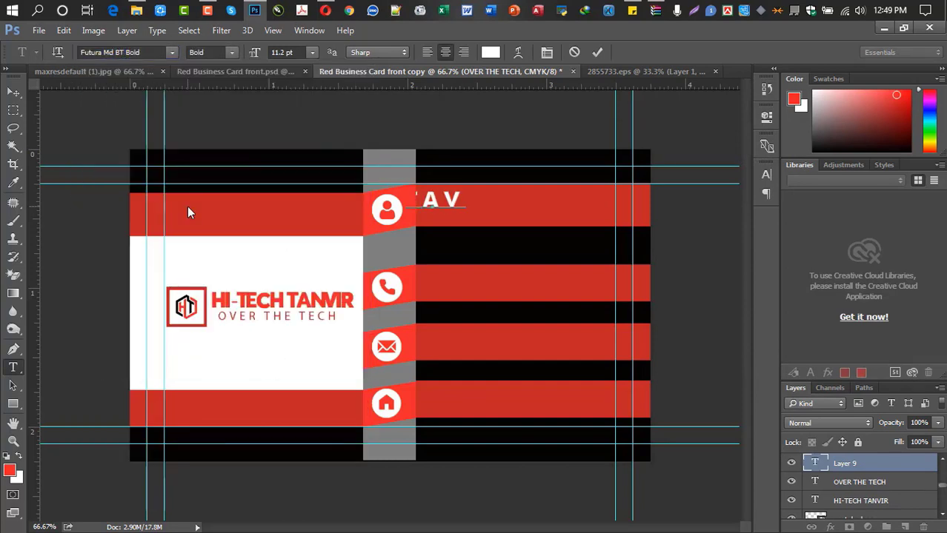
{"action": "key", "text": "BackSpace"}
{"action": "key", "text": "BackSpace"}
Try Futura Std Heavy, then preview other fonts and styles in the list.
{"action": "left_click", "coordinate": [160, 55]}
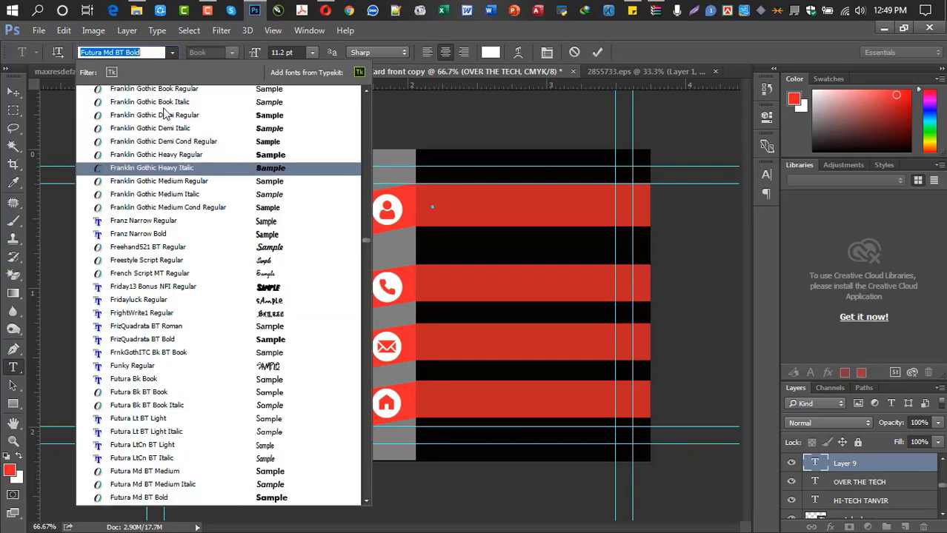
{"action": "scroll", "coordinate": [183, 371], "scroll_direction": "down", "scroll_amount": 4}
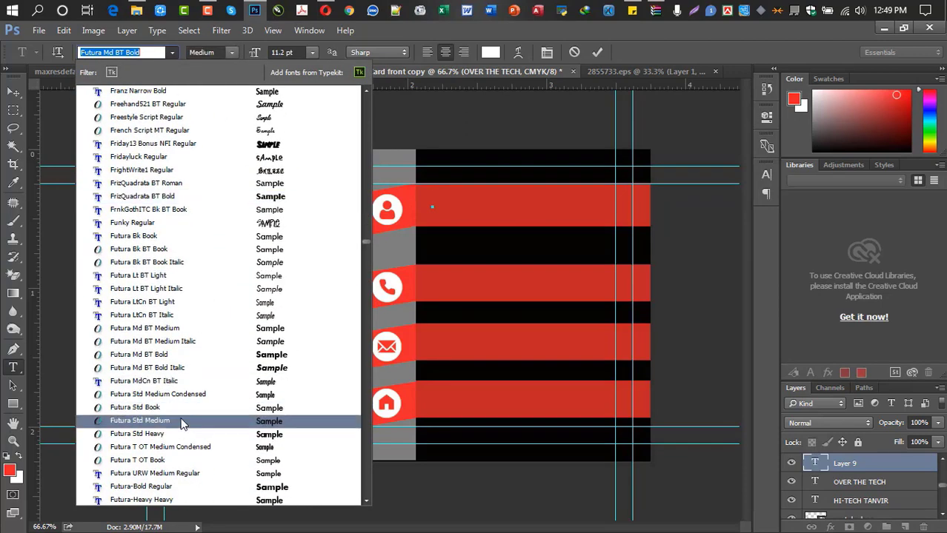
{"action": "left_click", "coordinate": [186, 434]}
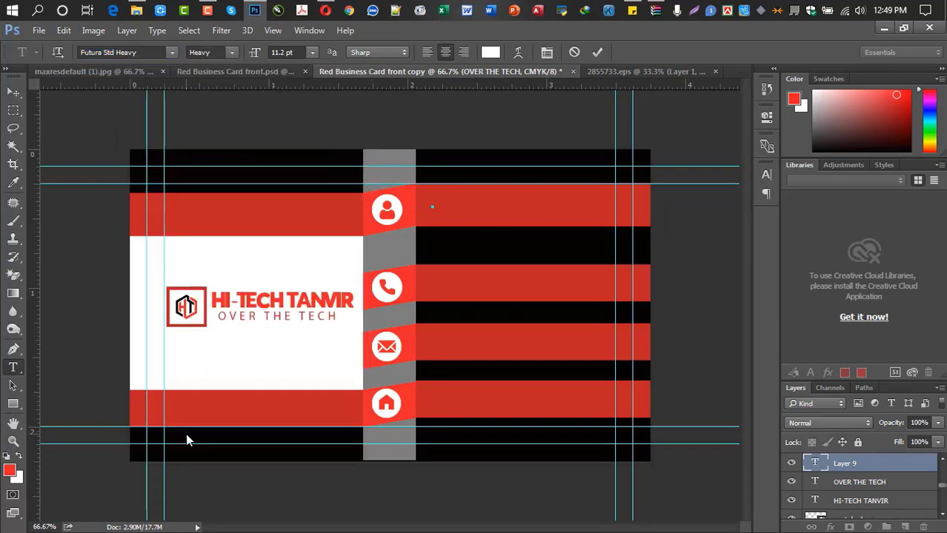
{"action": "left_click", "coordinate": [172, 52]}
{"action": "key", "text": "Up"}
{"action": "key", "text": "Up"}
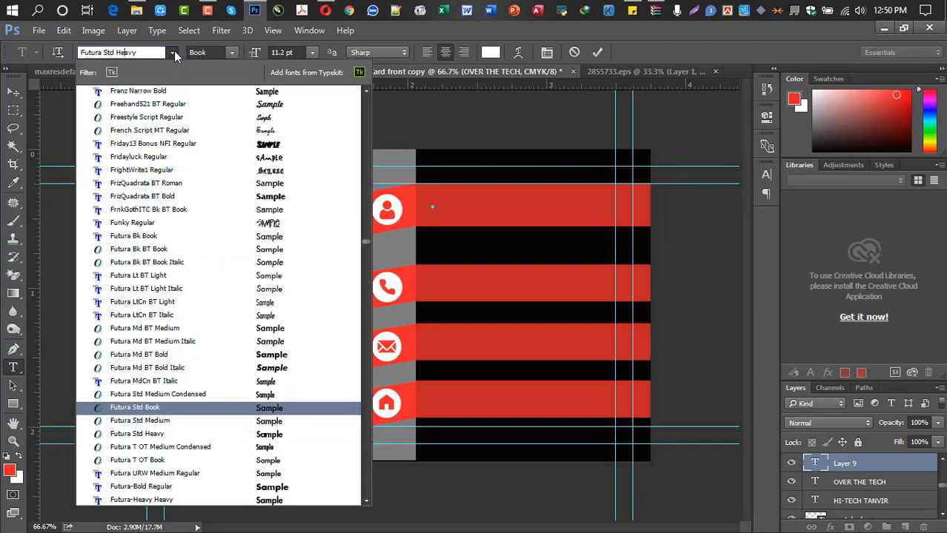
{"action": "key", "text": "Up"}
{"action": "key", "text": "Up"}
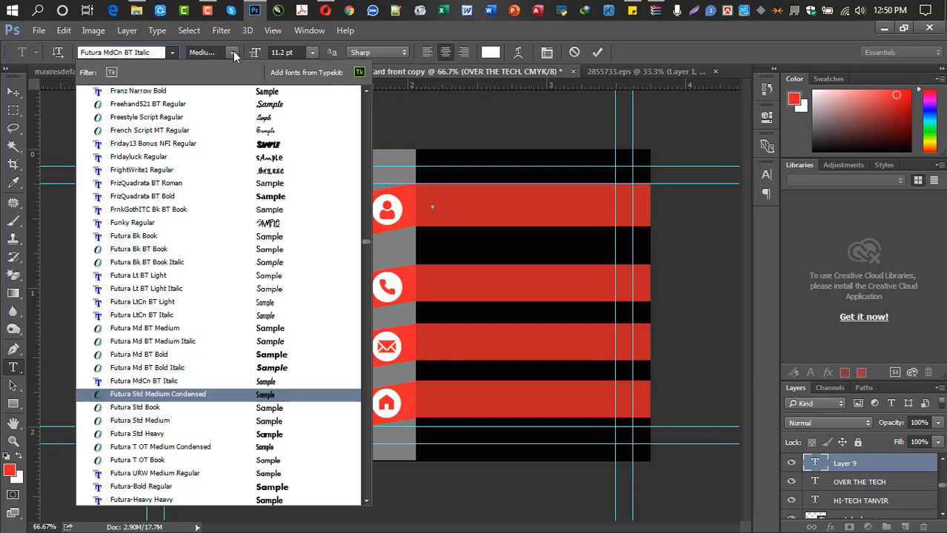
{"action": "left_click", "coordinate": [234, 51]}
{"action": "left_click", "coordinate": [172, 52]}
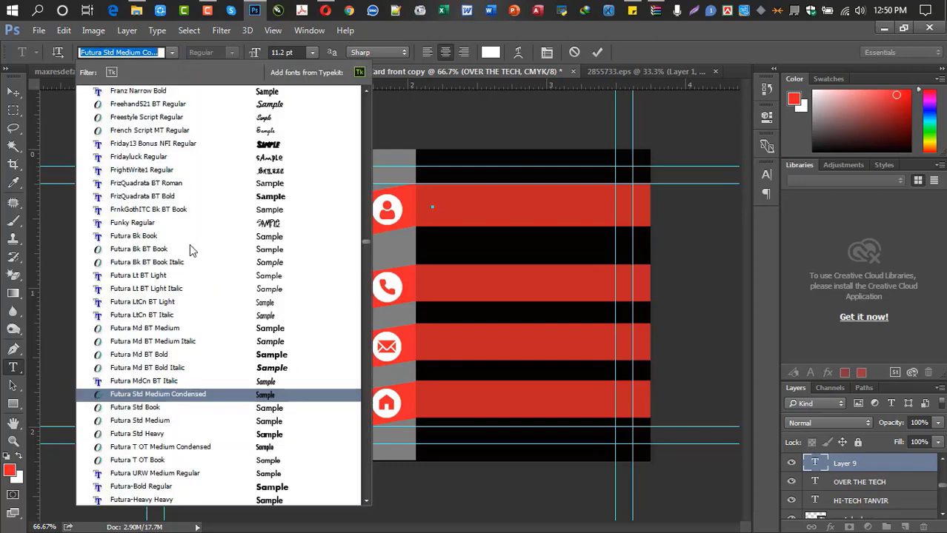
{"action": "scroll", "coordinate": [190, 287], "scroll_direction": "down", "scroll_amount": 1}
{"action": "scroll", "coordinate": [189, 288], "scroll_direction": "down", "scroll_amount": 1}
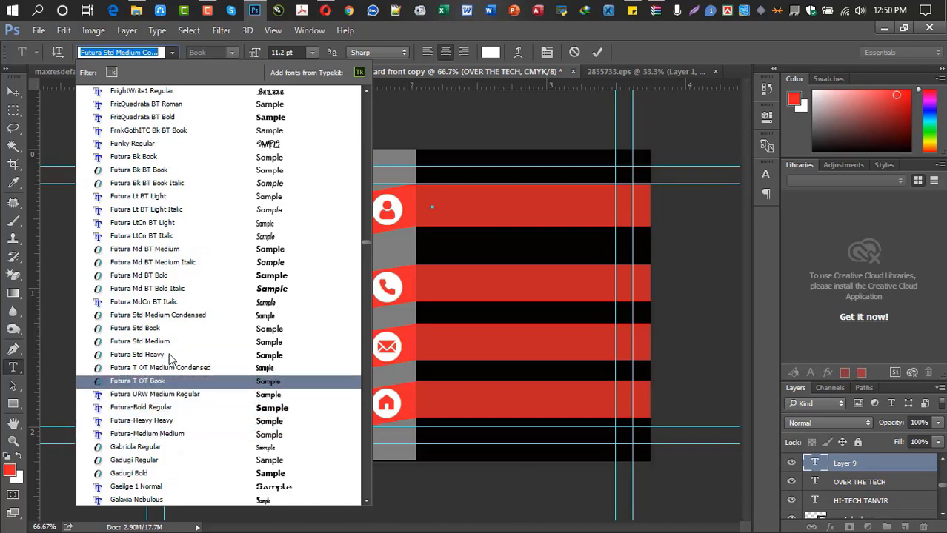
Set the font to Futura Md BT Medium and check the character tracking settings.
{"action": "left_click", "coordinate": [188, 251]}
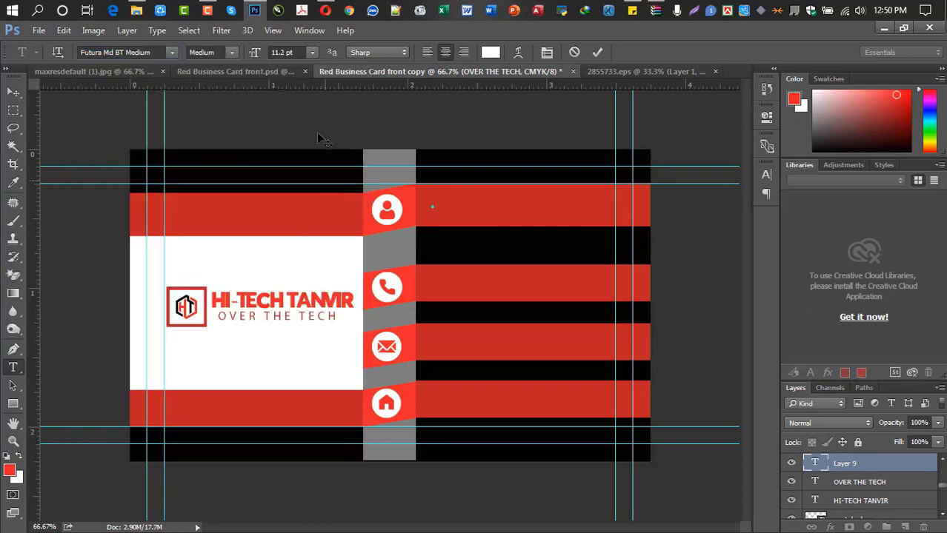
{"action": "key", "text": "ctrl+t"}
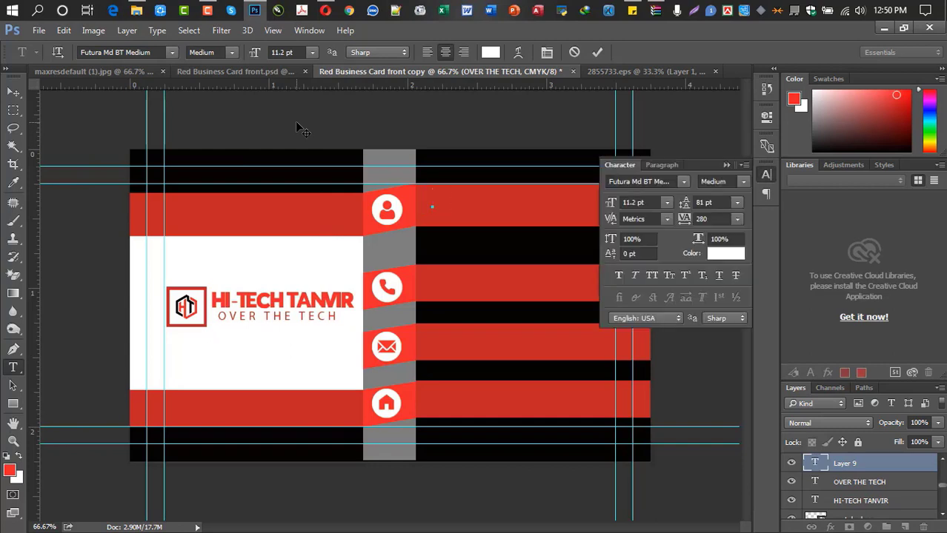
{"action": "left_click", "coordinate": [737, 219]}
{"action": "left_click", "coordinate": [729, 329]}
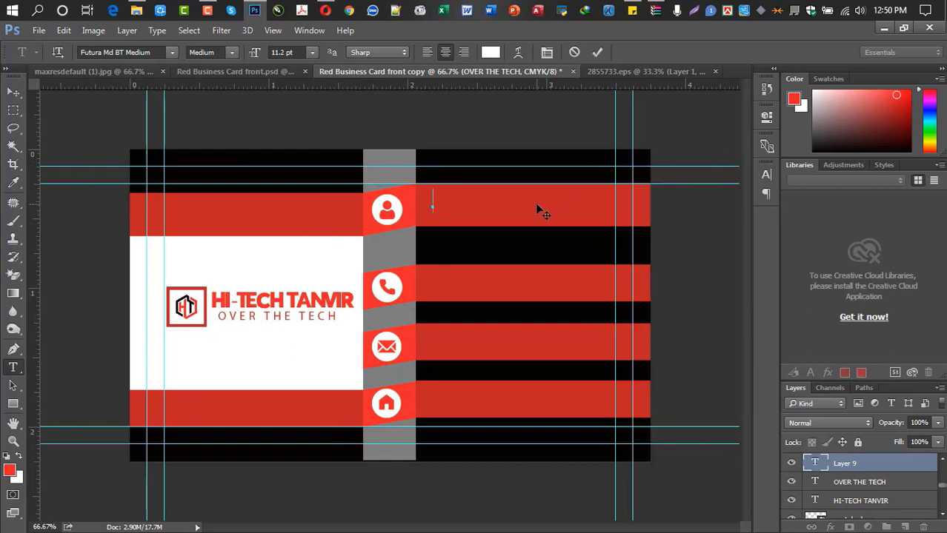
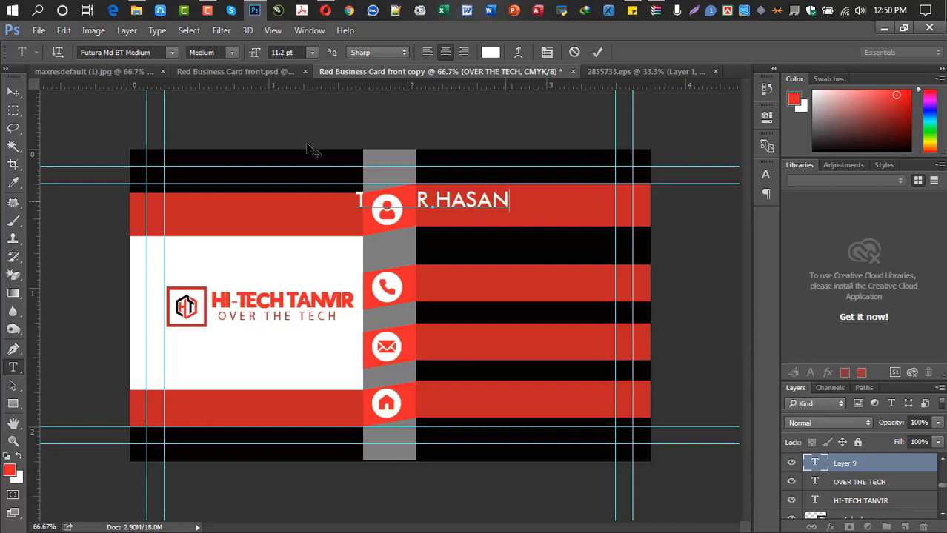
Type the cardholder's name in capitals and move it right along the red bar.
{"action": "key", "text": "ctrl+Return"}
{"action": "key", "text": "v"}
{"action": "left_click_drag", "start_coordinate": [465, 201], "coordinate": [546, 215]}
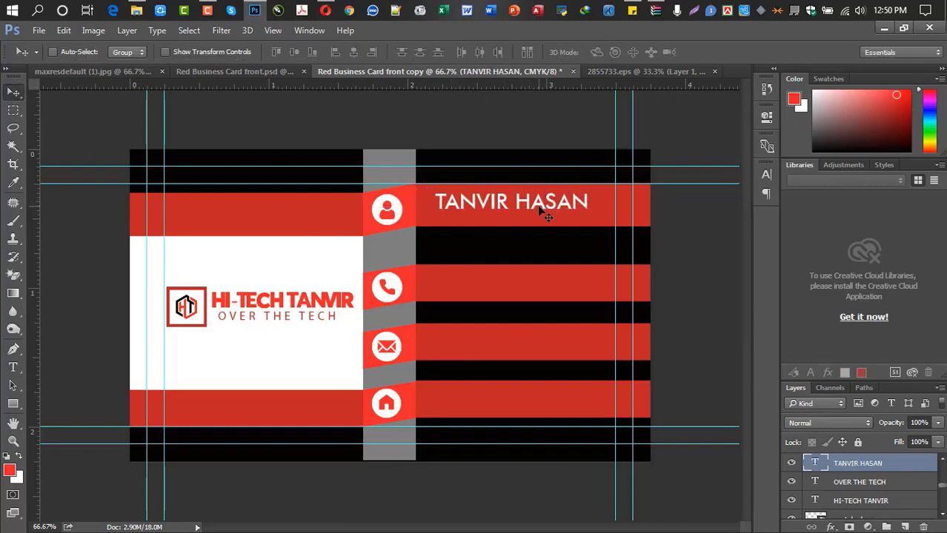
Compare with the mockup and icon references, then place the name beside the person icon.
{"action": "left_click", "coordinate": [104, 72]}
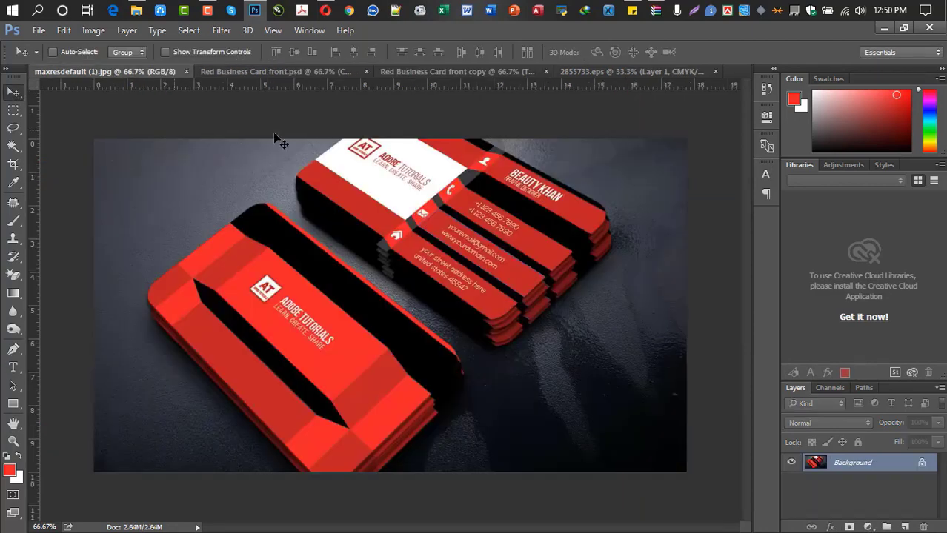
{"action": "left_click", "coordinate": [460, 73]}
{"action": "left_click", "coordinate": [645, 71]}
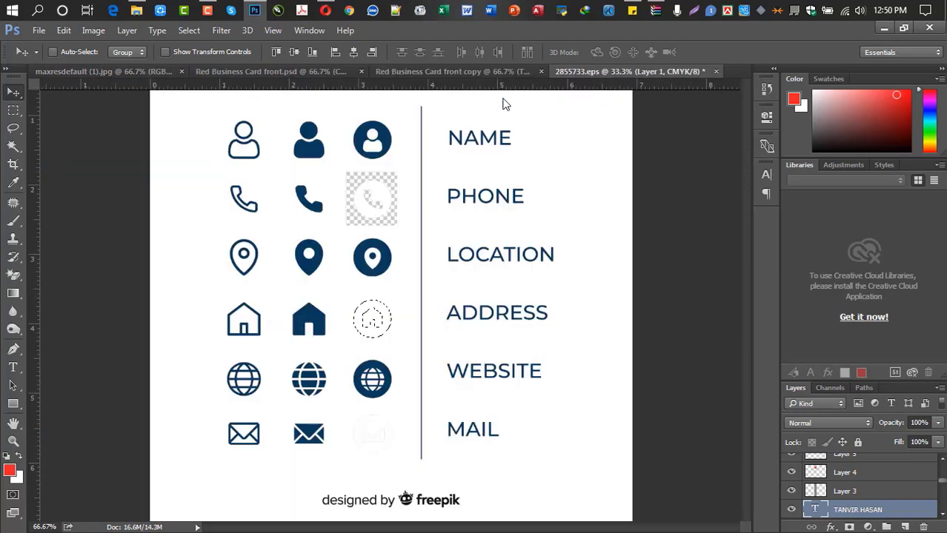
{"action": "left_click", "coordinate": [445, 71]}
{"action": "left_click_drag", "start_coordinate": [533, 203], "coordinate": [517, 205]}
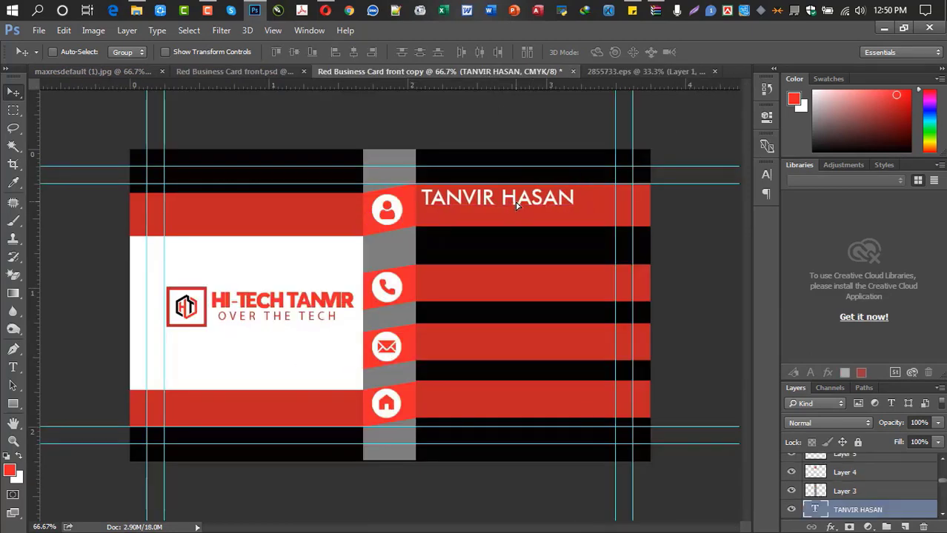
Scale the name to about 94% and tighten its letter spacing two steps.
{"action": "key", "text": "ctrl+t"}
{"action": "left_click_drag", "start_coordinate": [577, 209], "coordinate": [565, 206]}
{"action": "key", "text": "Return"}
{"action": "key", "text": "t"}
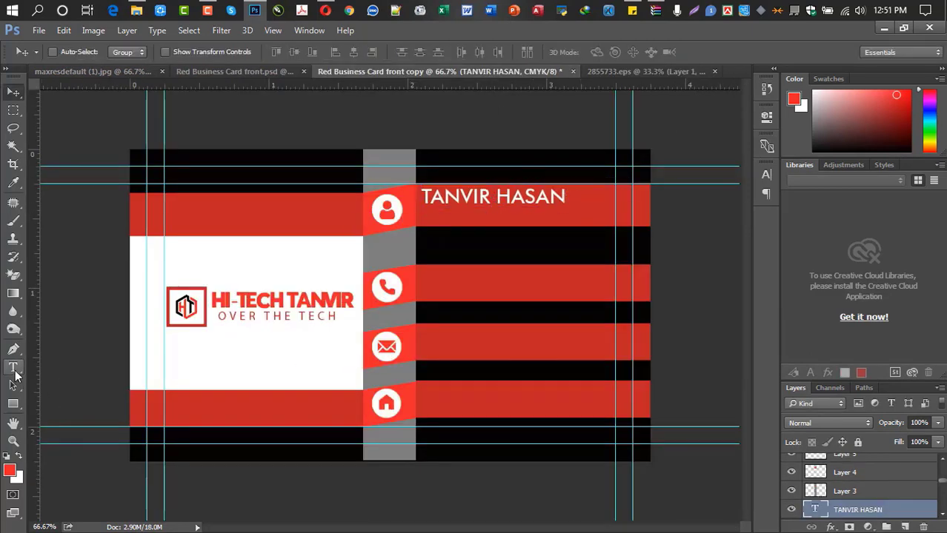
{"action": "left_click", "coordinate": [475, 196]}
{"action": "key", "text": "ctrl+a"}
{"action": "key", "text": "alt+Left"}
{"action": "key", "text": "alt+Left"}
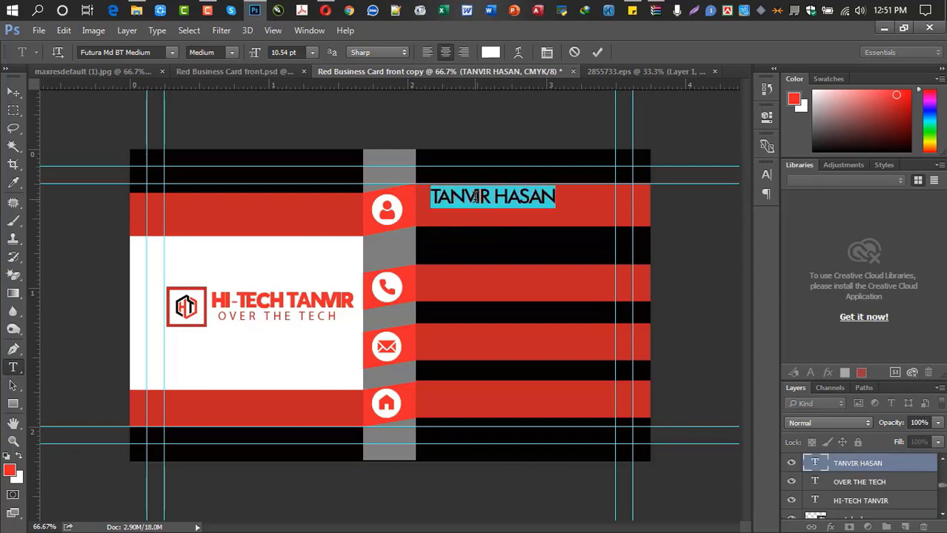
{"action": "key", "text": "alt+Left"}
{"action": "key", "text": "ctrl+Return"}
Nudge the name two pixels left and begin a new text line below it.
{"action": "key", "text": "v"}
{"action": "key", "text": "Left"}
{"action": "key", "text": "Left"}
{"action": "key", "text": "Left"}
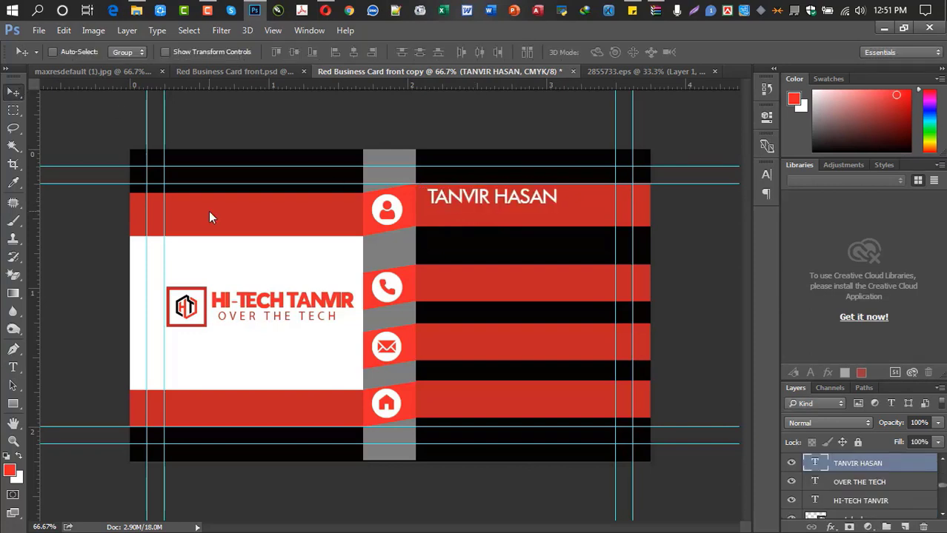
{"action": "key", "text": "Left"}
{"action": "key", "text": "Left"}
{"action": "key", "text": "Left"}
{"action": "key", "text": "Left"}
{"action": "key", "text": "Left"}
{"action": "key", "text": "Left"}
{"action": "left_click", "coordinate": [13, 368]}
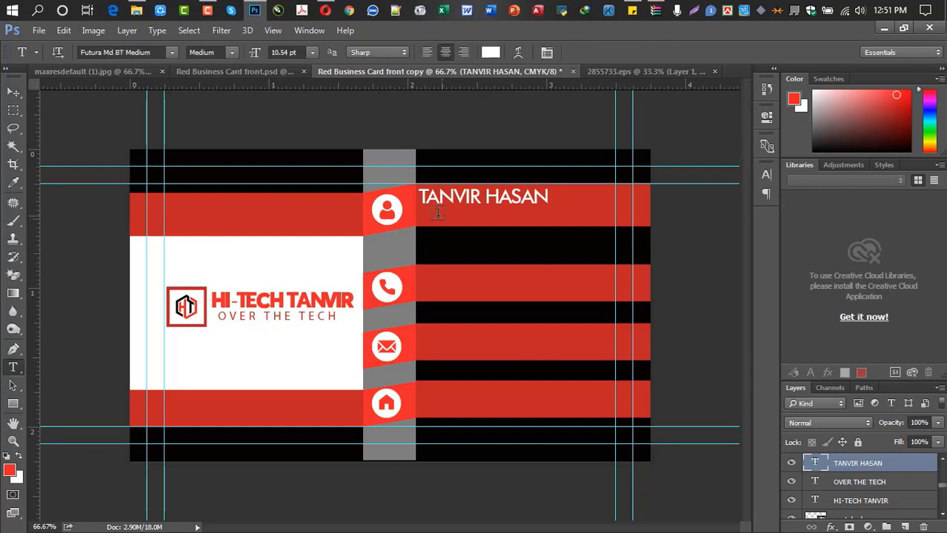
{"action": "left_click", "coordinate": [428, 213]}
Switch the font to Arial Regular at about 6.2 pt and type the title.
{"action": "left_click", "coordinate": [136, 53]}
{"action": "type", "text": "ARI"}
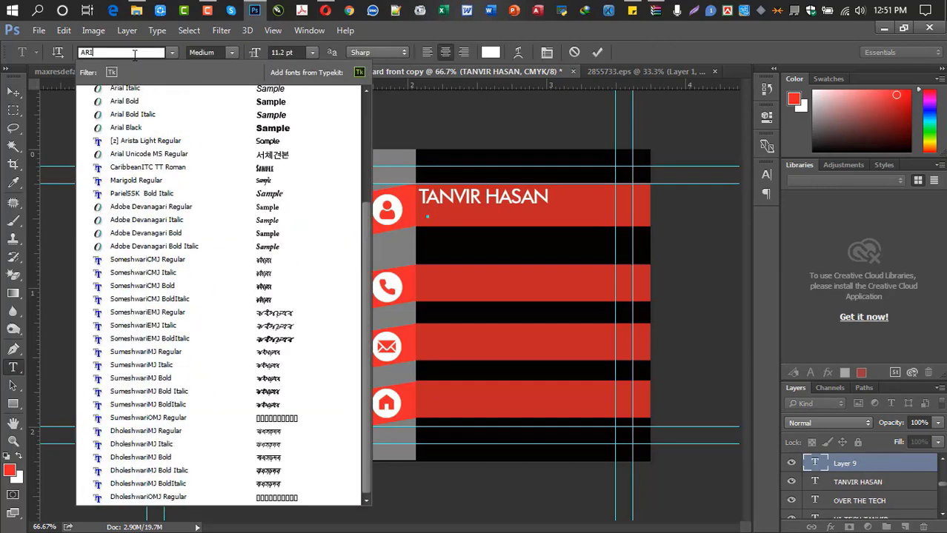
{"action": "type", "text": "A"}
{"action": "left_click", "coordinate": [180, 196]}
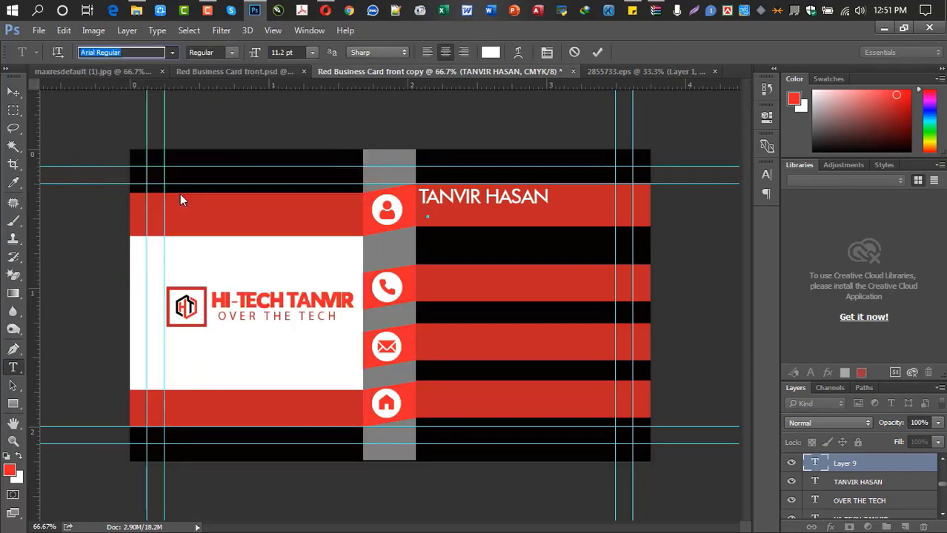
{"action": "left_click_drag", "start_coordinate": [253, 58], "coordinate": [249, 59]}
{"action": "type", "text": "APHIC DESIGNER"}
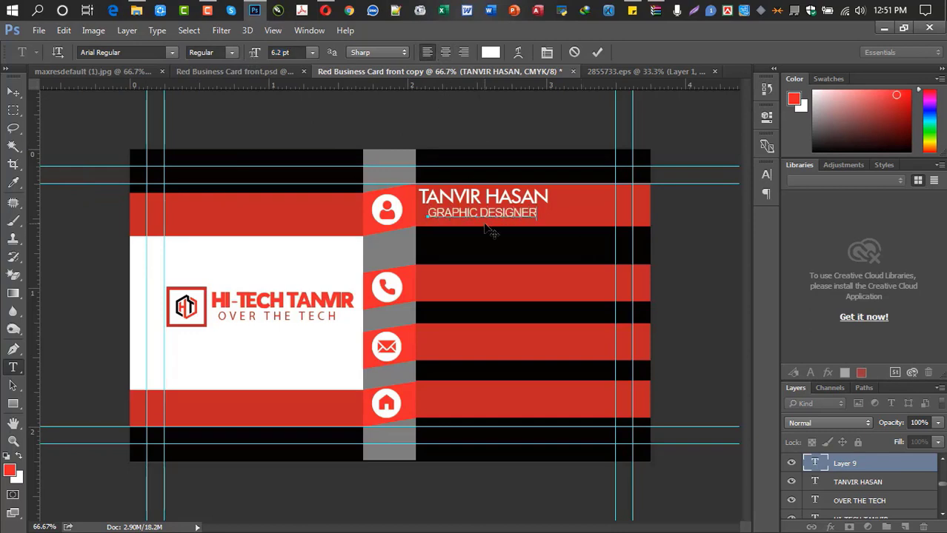
Set the GRAPHIC DESIGNER title to 5 pt.
{"action": "key", "text": "ctrl+a"}
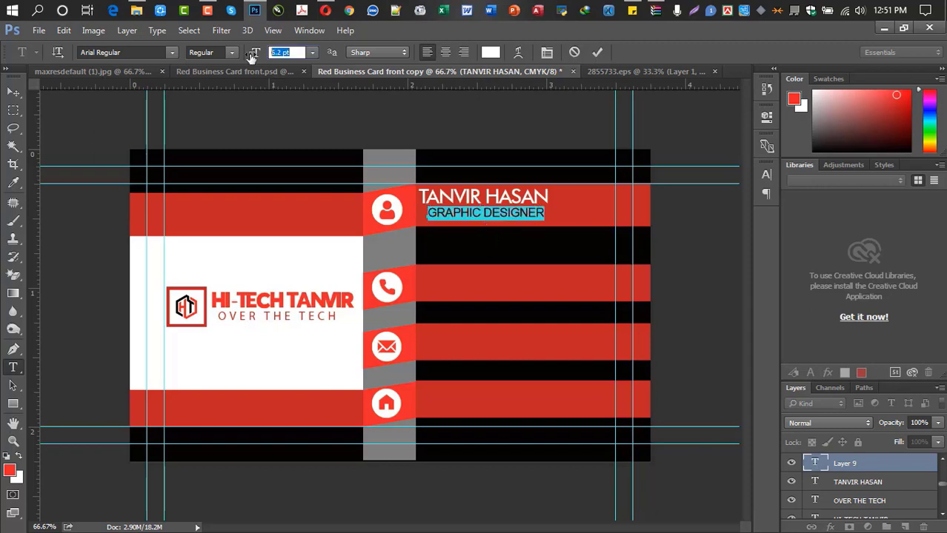
{"action": "type", "text": "5"}
{"action": "key", "text": "Return"}
{"action": "left_click", "coordinate": [19, 91]}
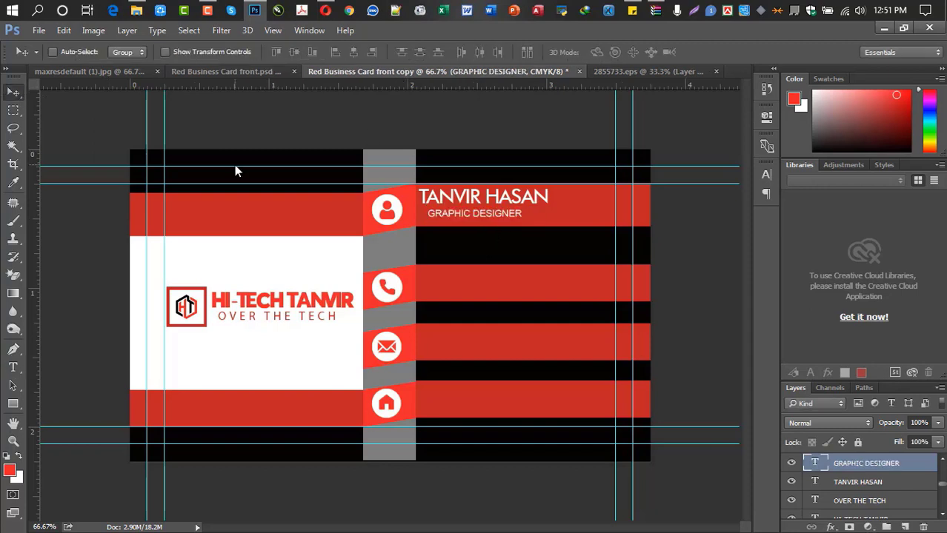
Left-align the title with the name, nudge it, and duplicate it onto the phone row.
{"action": "left_click", "coordinate": [454, 204], "text": "ctrl+shift"}
{"action": "left_click", "coordinate": [337, 51]}
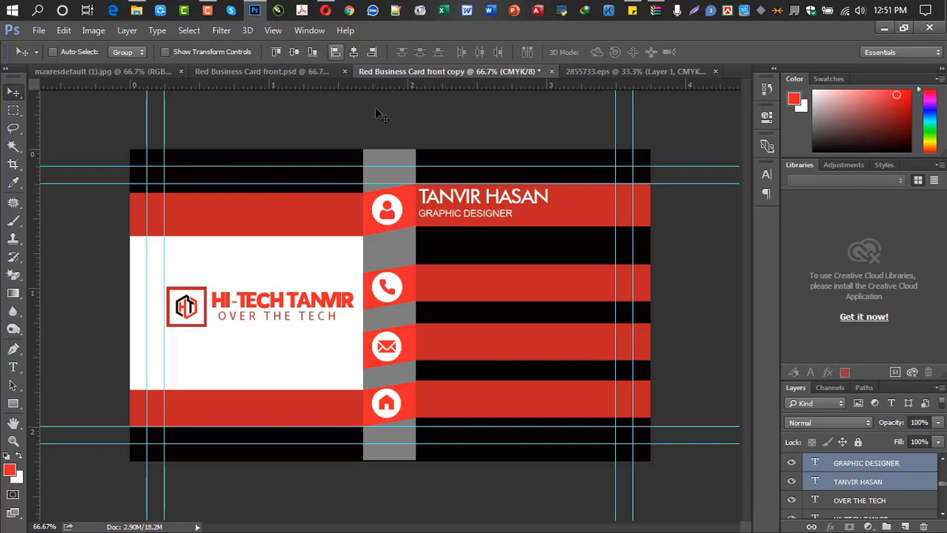
{"action": "key", "text": "Right"}
{"action": "key", "text": "Right"}
{"action": "key", "text": "Right"}
{"action": "key", "text": "Right"}
{"action": "key", "text": "Right"}
{"action": "key", "text": "Right"}
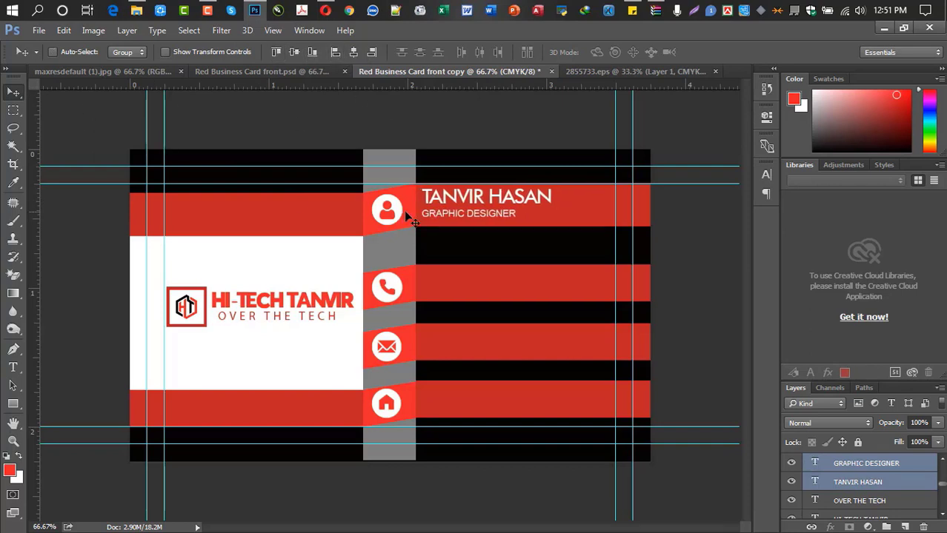
{"action": "left_click", "coordinate": [453, 221], "text": "ctrl"}
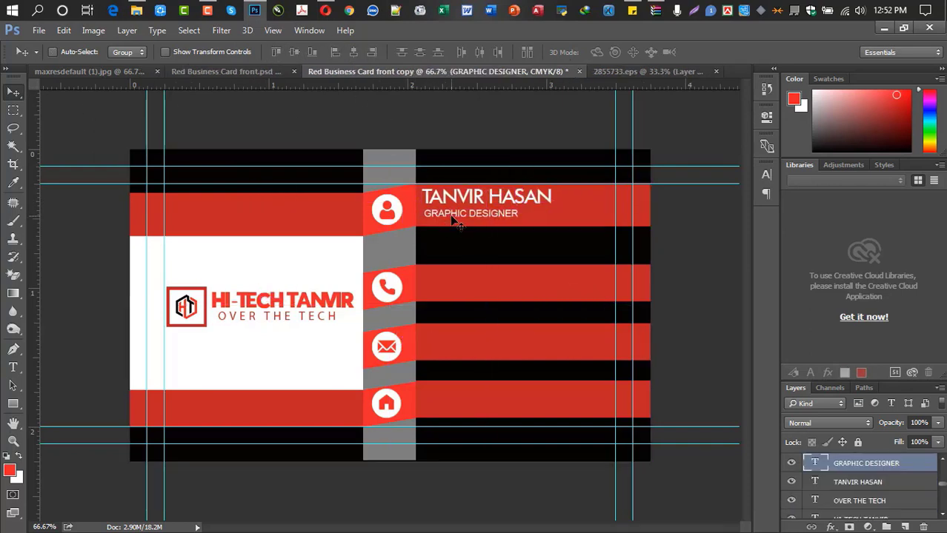
{"action": "key", "text": "Left"}
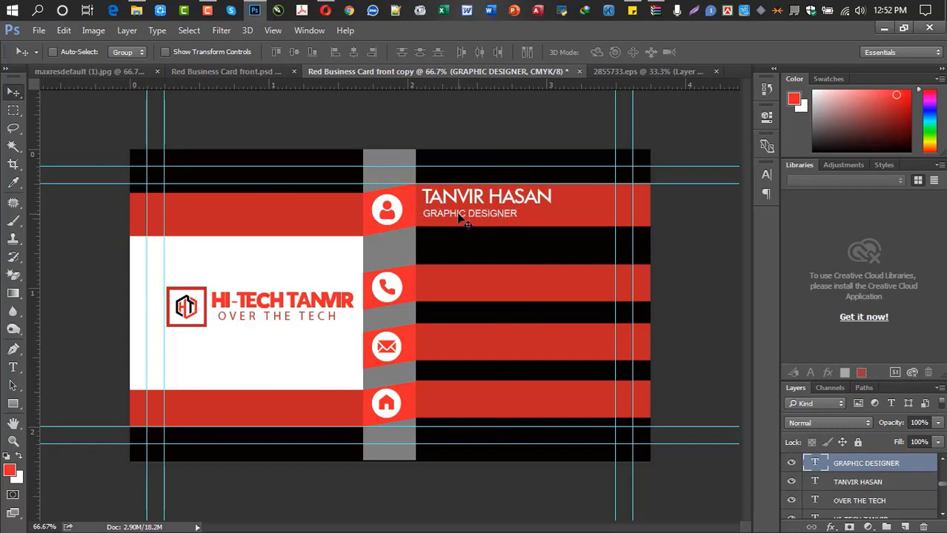
{"action": "mouse_move", "coordinate": [469, 225]}
{"action": "left_mouse_down"}
{"action": "mouse_move", "coordinate": [471, 287]}
{"action": "mouse_move", "coordinate": [554, 290]}
{"action": "left_mouse_up"}
Enlarge the copied title, replace it with the phone number, and shift it right.
{"action": "key", "text": "ctrl+t"}
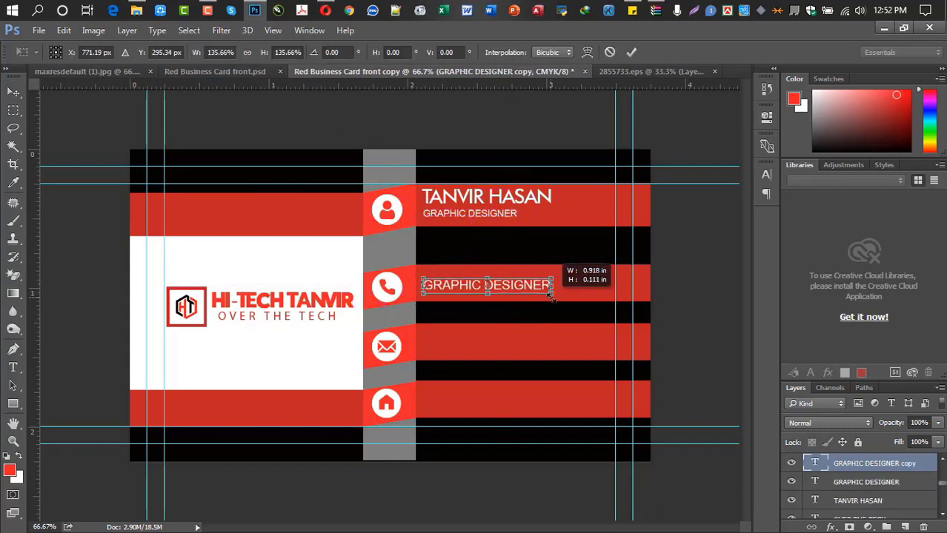
{"action": "key", "text": "Return"}
{"action": "left_click", "coordinate": [12, 367]}
{"action": "left_click", "coordinate": [482, 280]}
{"action": "key", "text": "ctrl+a"}
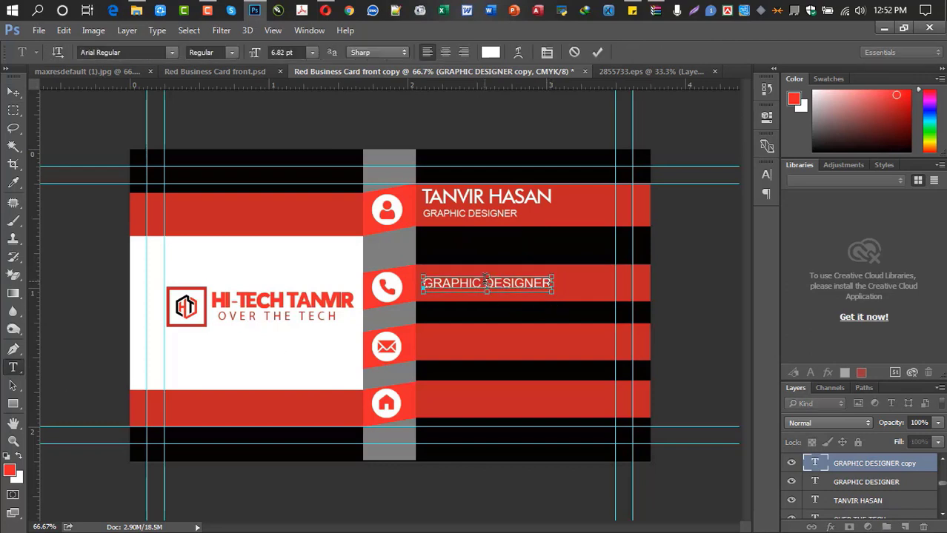
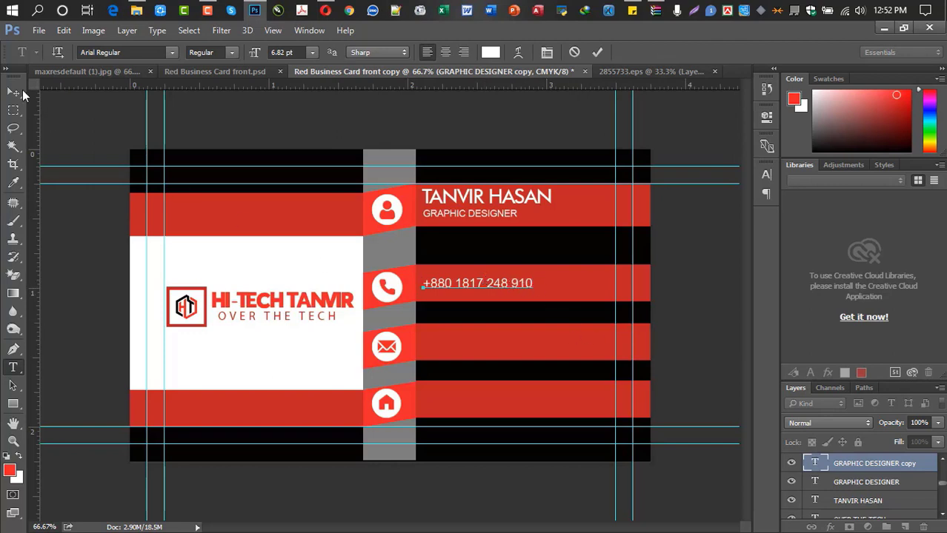
{"action": "left_click", "coordinate": [13, 91]}
{"action": "left_click_drag", "start_coordinate": [512, 292], "coordinate": [521, 291]}
Make the phone number bold and duplicate it down onto the envelope row.
{"action": "key", "text": "t"}
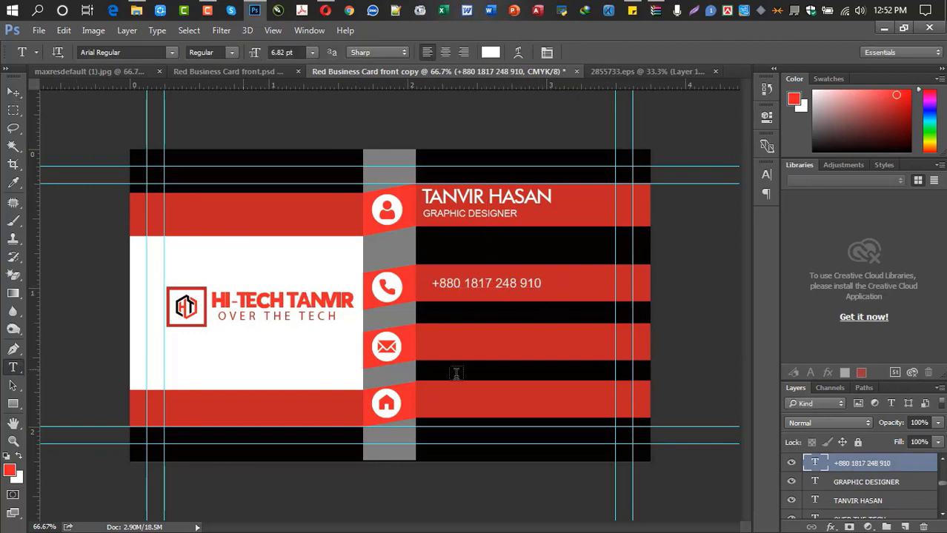
{"action": "left_click", "coordinate": [454, 282]}
{"action": "key", "text": "ctrl+a"}
{"action": "left_click", "coordinate": [231, 52]}
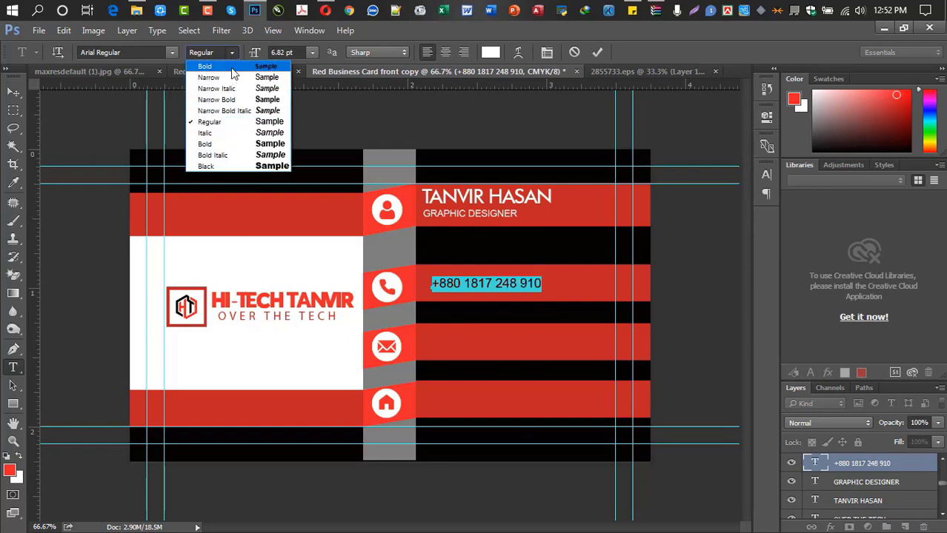
{"action": "left_click", "coordinate": [214, 144]}
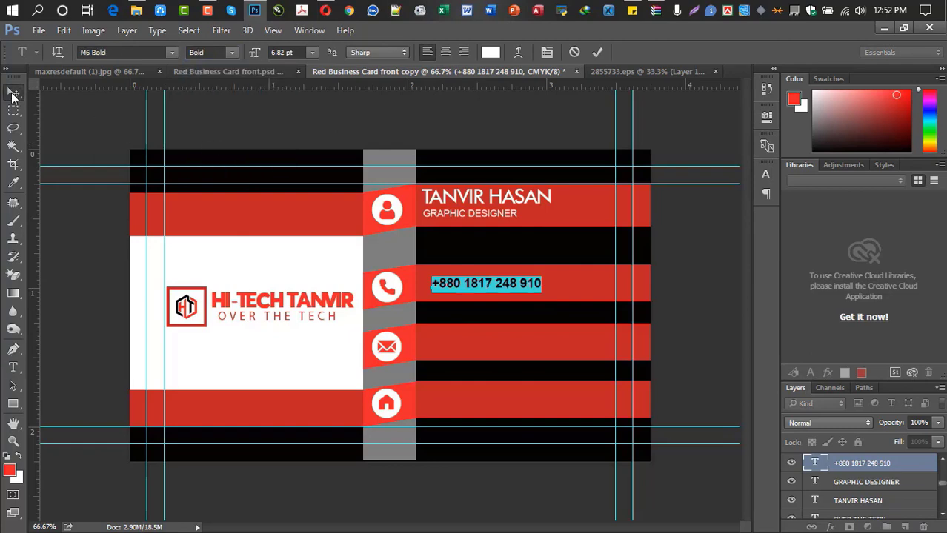
{"action": "left_click", "coordinate": [12, 94]}
{"action": "left_click_drag", "start_coordinate": [483, 291], "coordinate": [483, 349]}
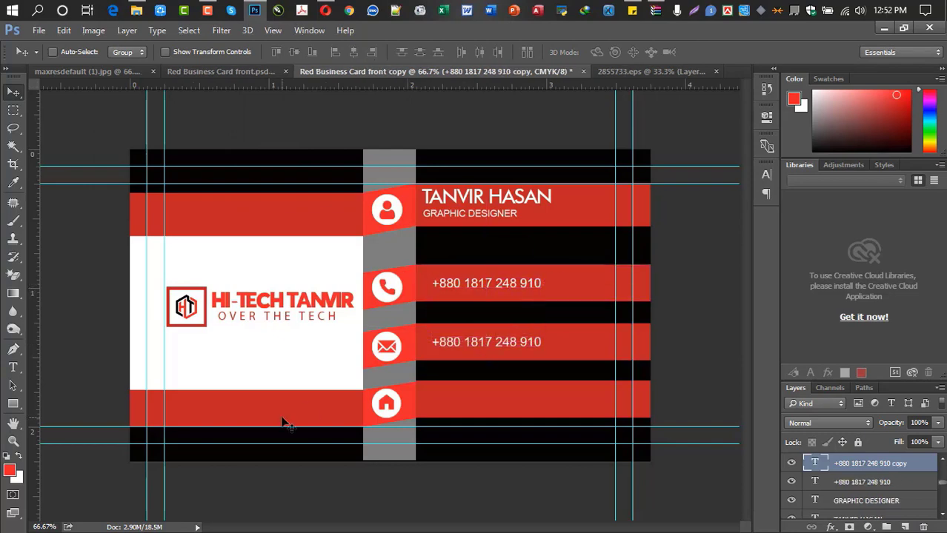
Replace the copied line on the envelope row with the contact's e-mail address.
{"action": "left_click", "coordinate": [12, 368]}
{"action": "triple_click", "coordinate": [457, 342]}
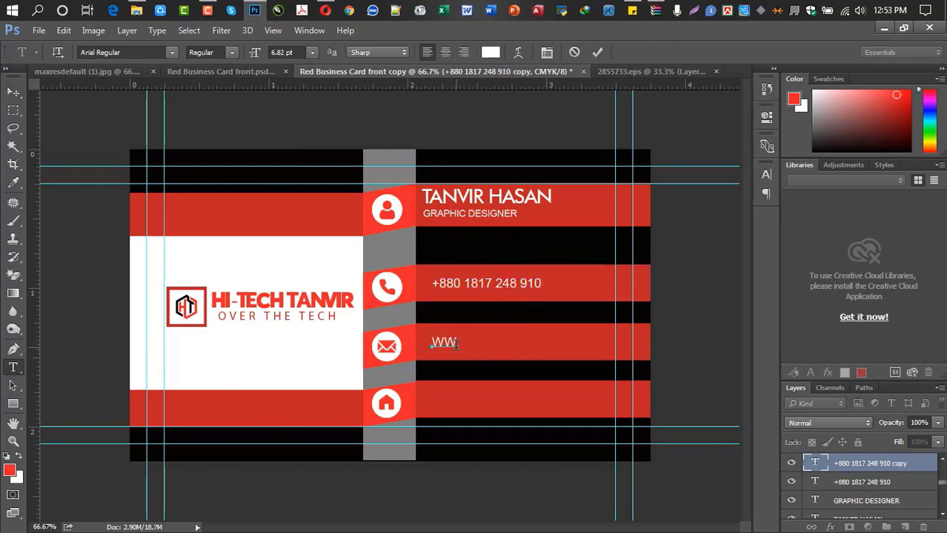
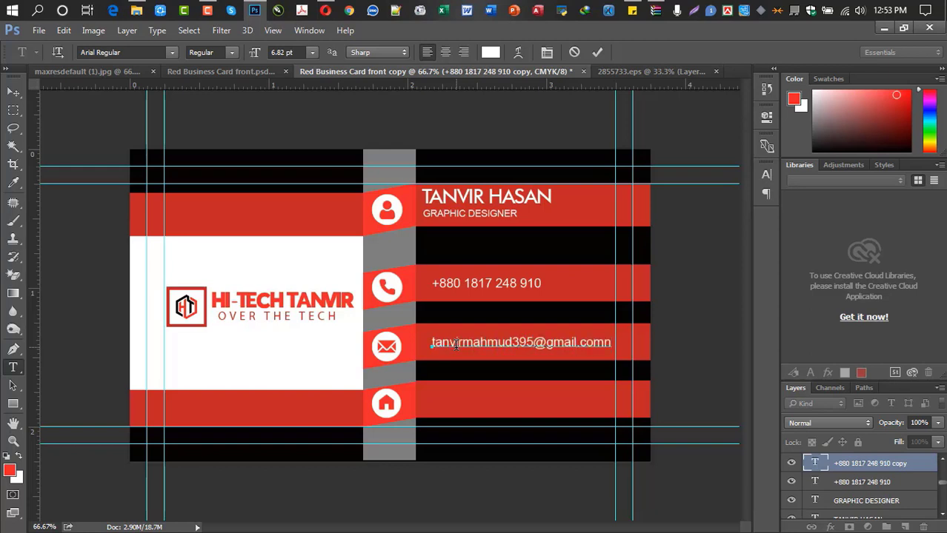
Duplicate the e-mail line onto the home row and change it to 'Your Address goes here.'.
{"action": "left_click", "coordinate": [13, 92]}
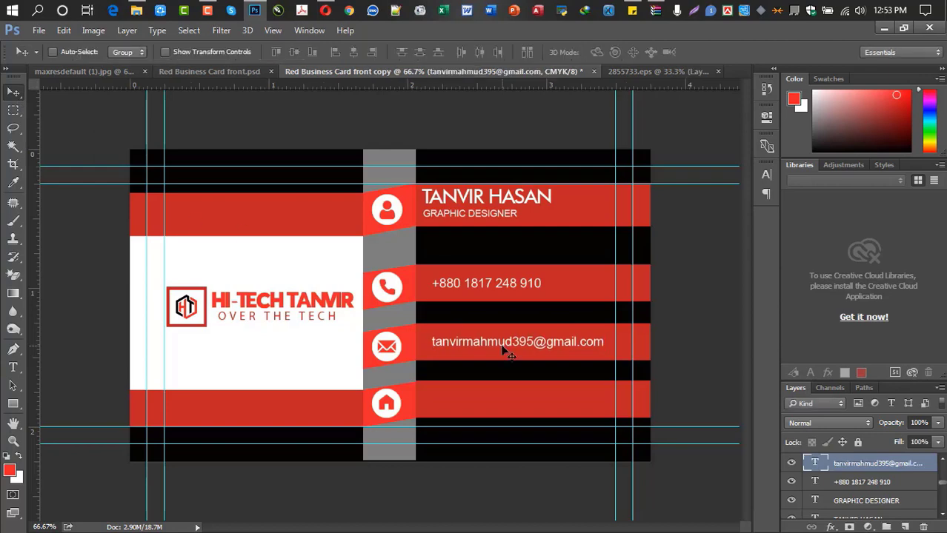
{"action": "left_click_drag", "start_coordinate": [504, 352], "coordinate": [503, 410]}
{"action": "key", "text": "t"}
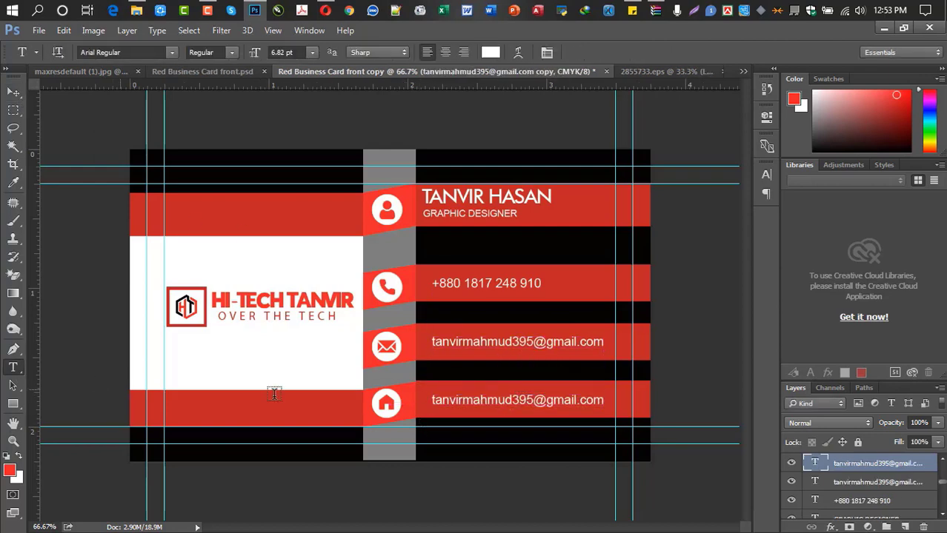
{"action": "left_click", "coordinate": [431, 400]}
{"action": "key", "text": "ctrl+a"}
{"action": "type", "text": "You"}
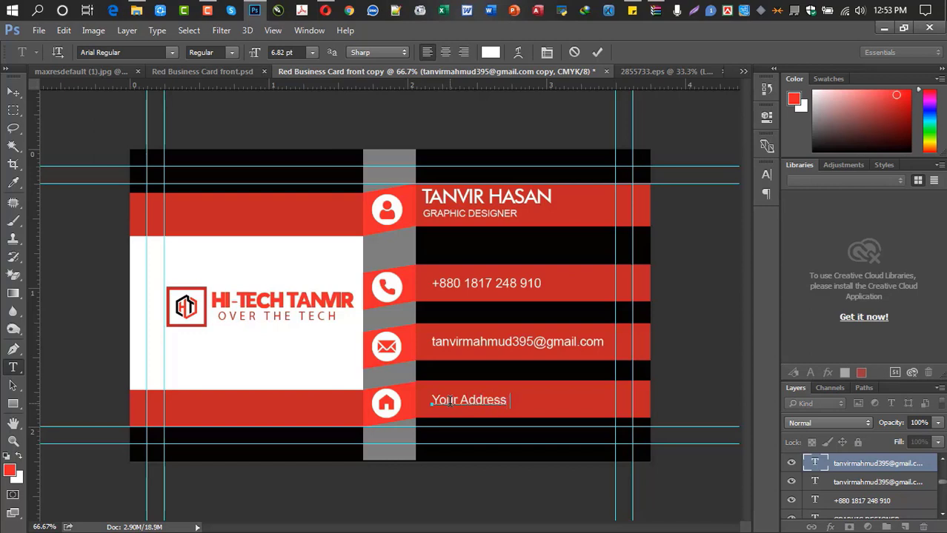
{"action": "type", "text": "here."}
{"action": "key", "text": "ctrl+Return"}
{"action": "key", "text": "v"}
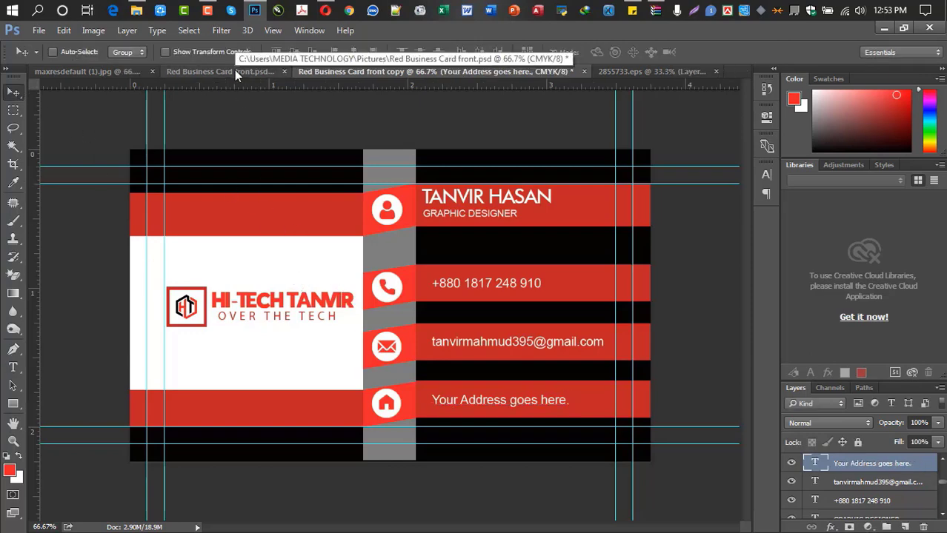
Save the document as the PSD file 'Red Business Card Back'.
{"action": "left_click", "coordinate": [38, 30]}
{"action": "left_click", "coordinate": [93, 183]}
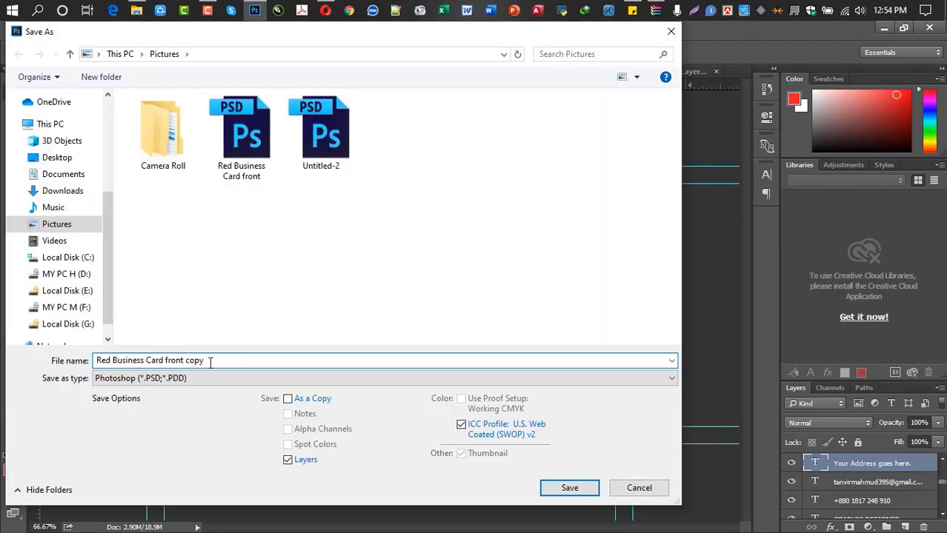
{"action": "left_click_drag", "start_coordinate": [208, 362], "coordinate": [165, 361]}
{"action": "key", "text": "BackSpace"}
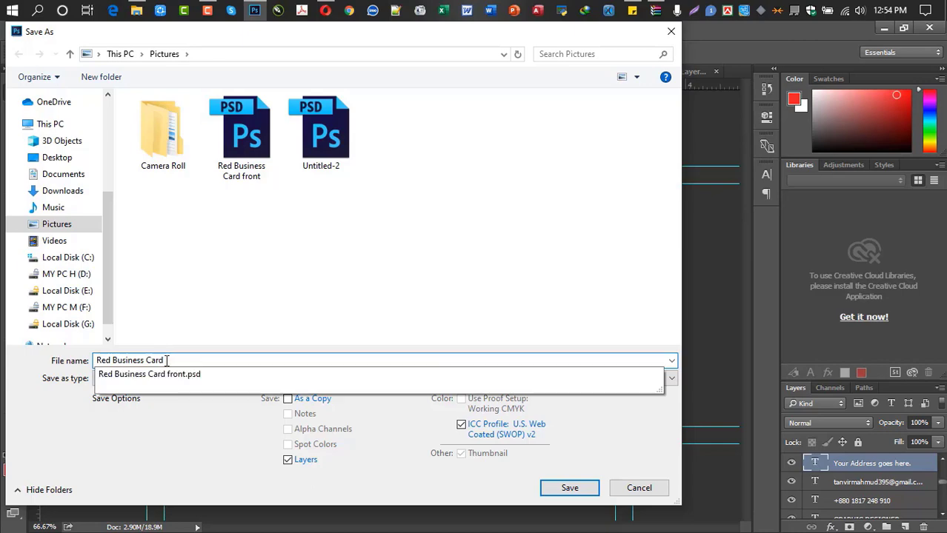
{"action": "type", "text": "Back"}
{"action": "key", "text": "Return"}
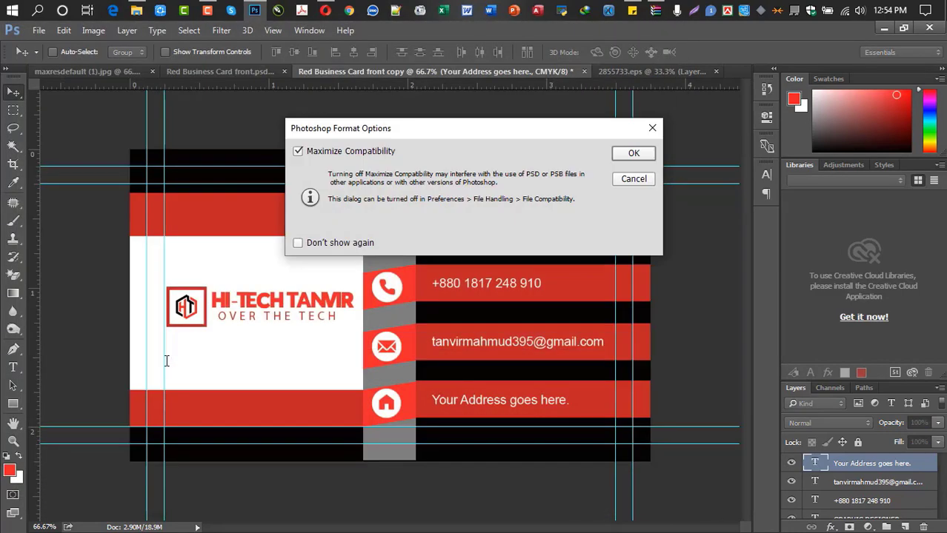
{"action": "left_click", "coordinate": [615, 159]}
Switch between the other card document and the saved Back document.
{"action": "left_click", "coordinate": [248, 72]}
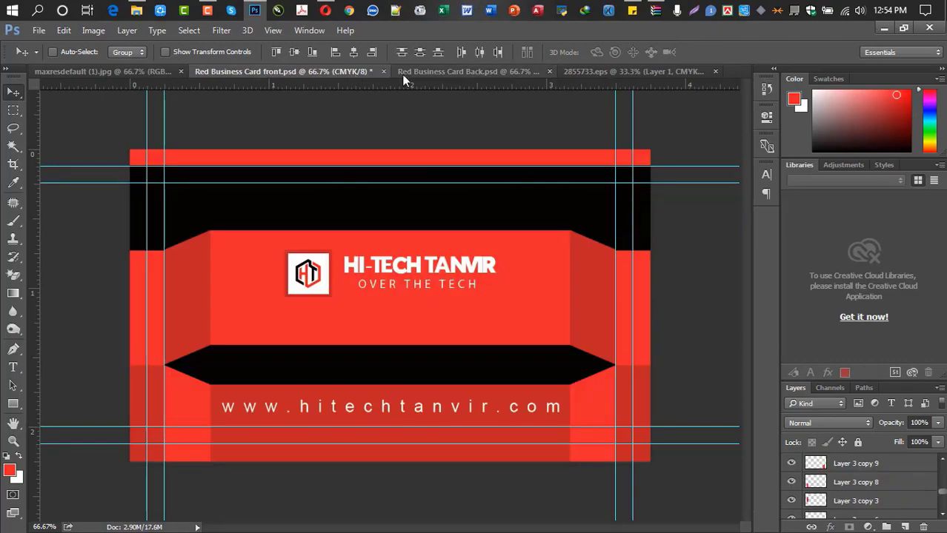
{"action": "left_click", "coordinate": [402, 74]}
{"action": "left_click", "coordinate": [222, 72]}
{"action": "left_click", "coordinate": [413, 74]}
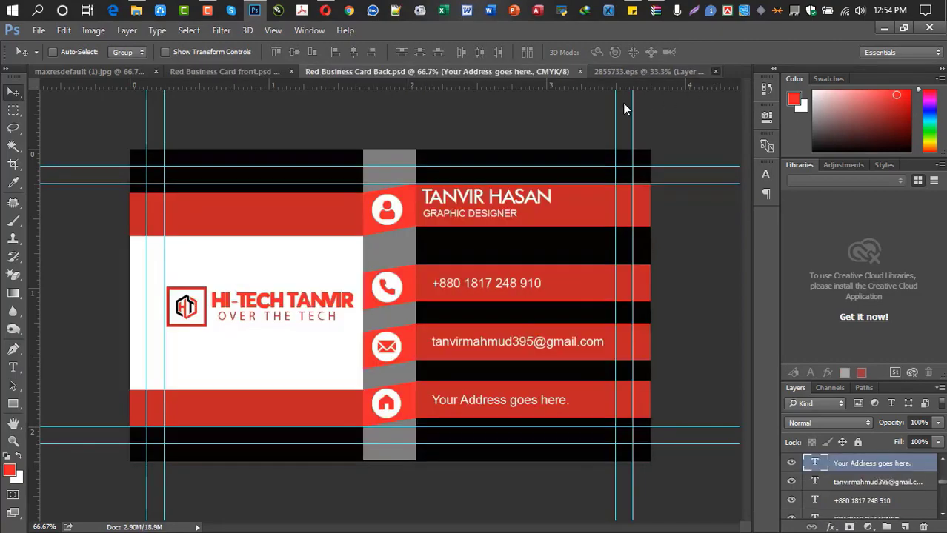